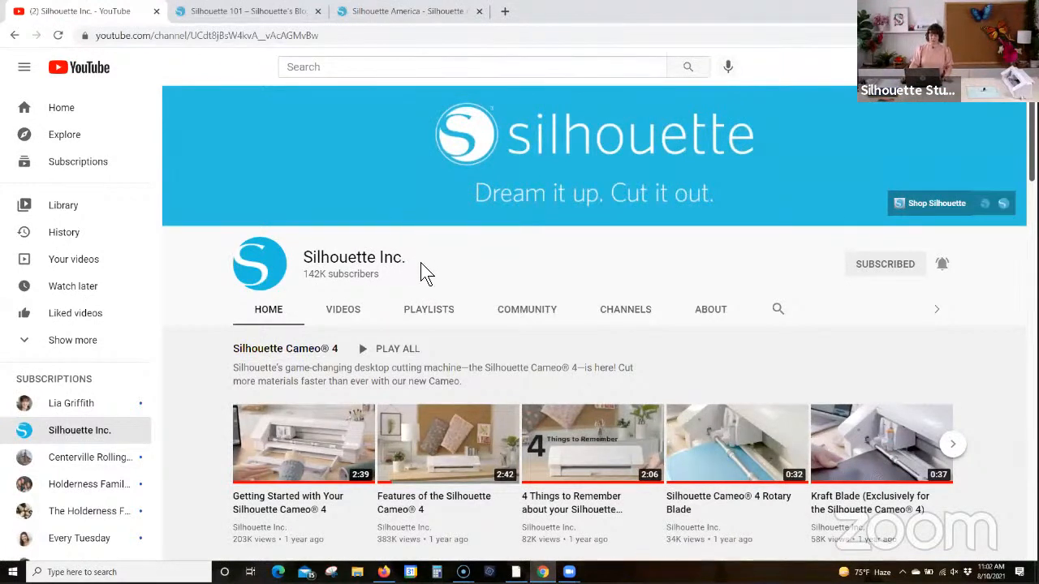
Step: Look over the Silhouette Inc. YouTube channel's video sections down to the Silhouette 101 Video Classes
scroll(430, 315, down, 5)
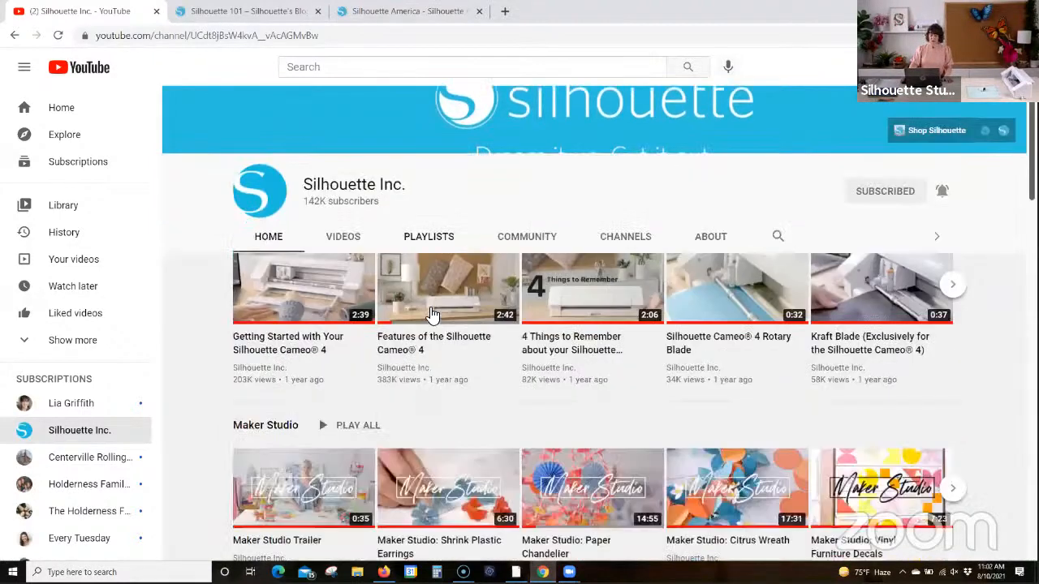
scroll(424, 308, down, 1)
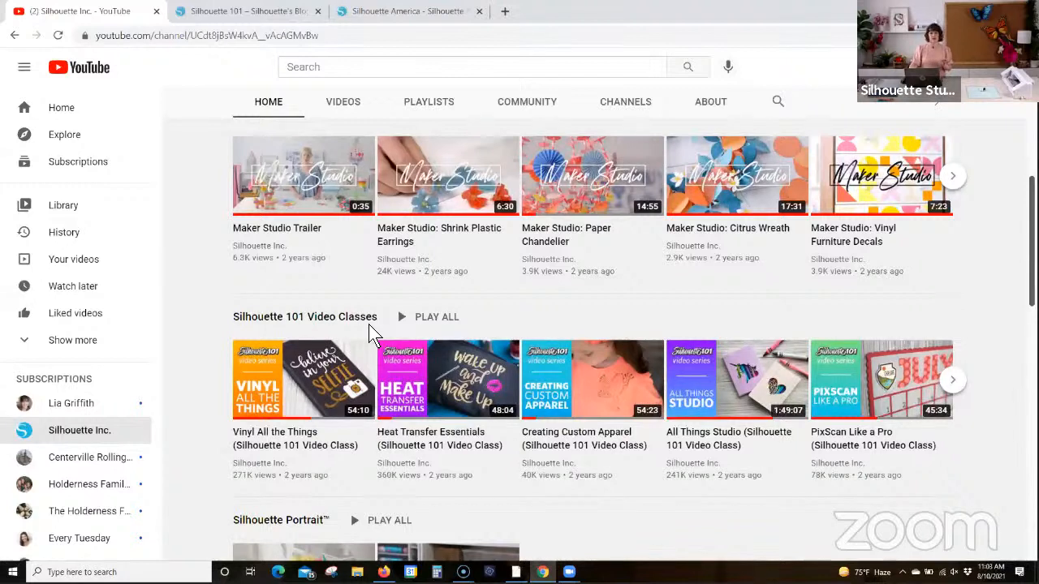
mouse_move(552, 381)
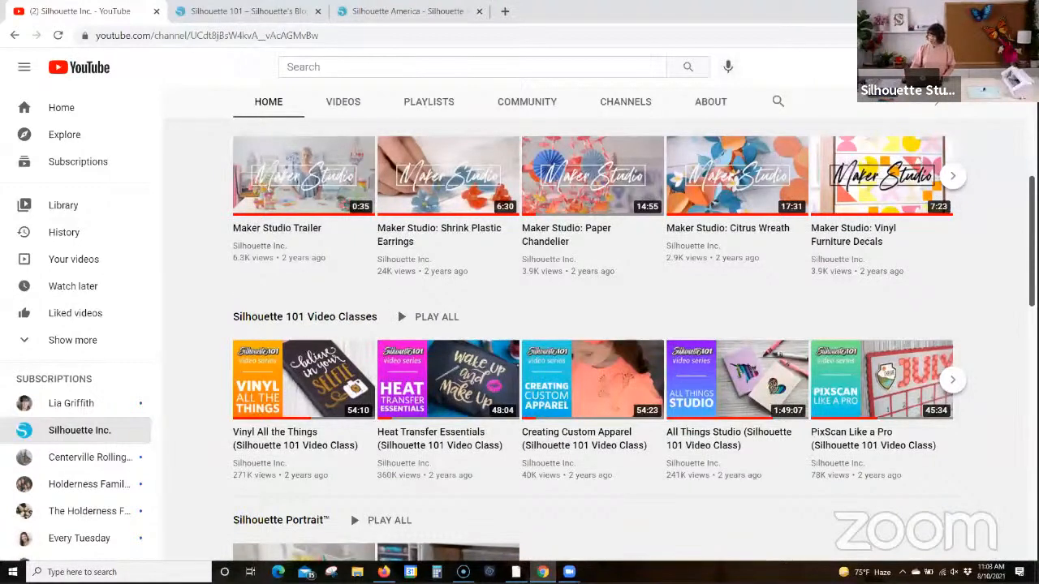
Step: Switch to the Silhouette 101 blog and review the topics under Get Started, Tutorials and Videos
click(261, 24)
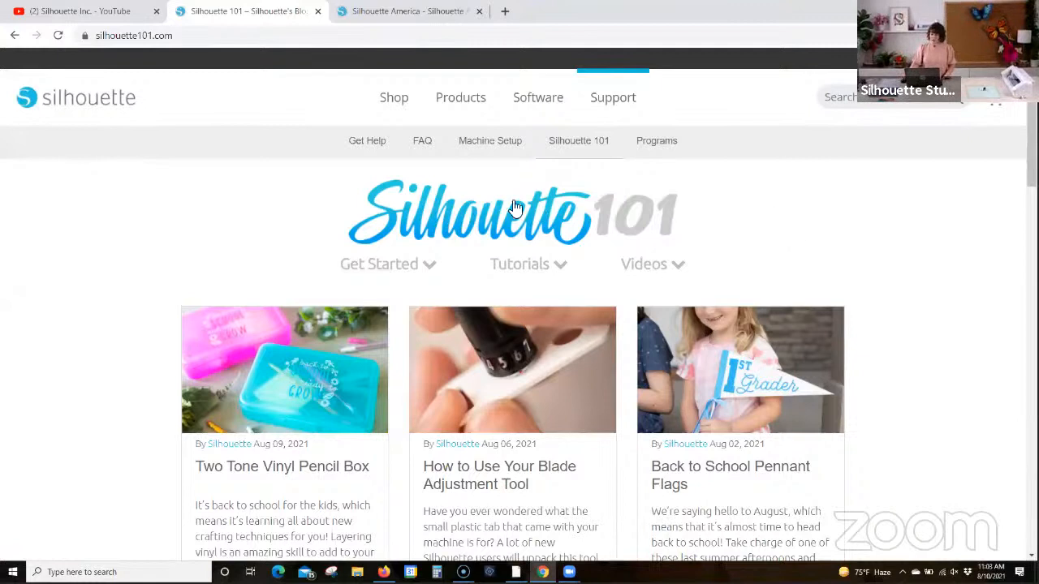
click(392, 270)
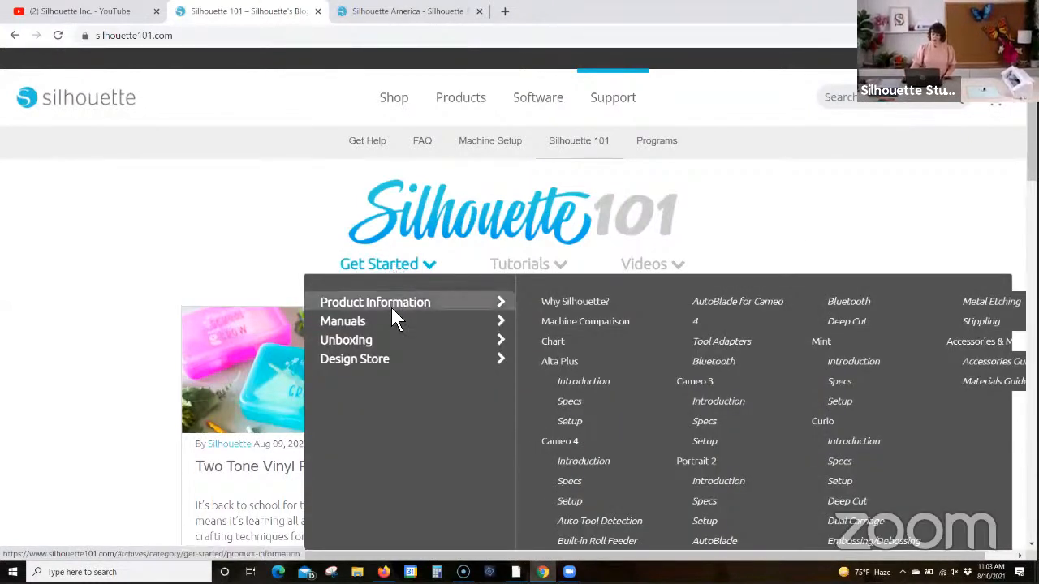
mouse_move(391, 324)
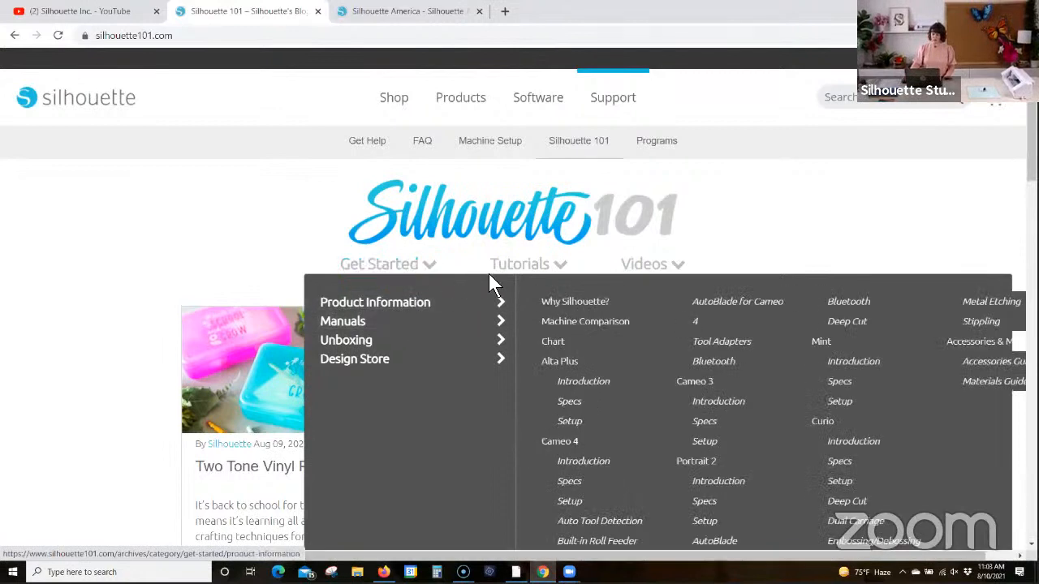
mouse_move(534, 266)
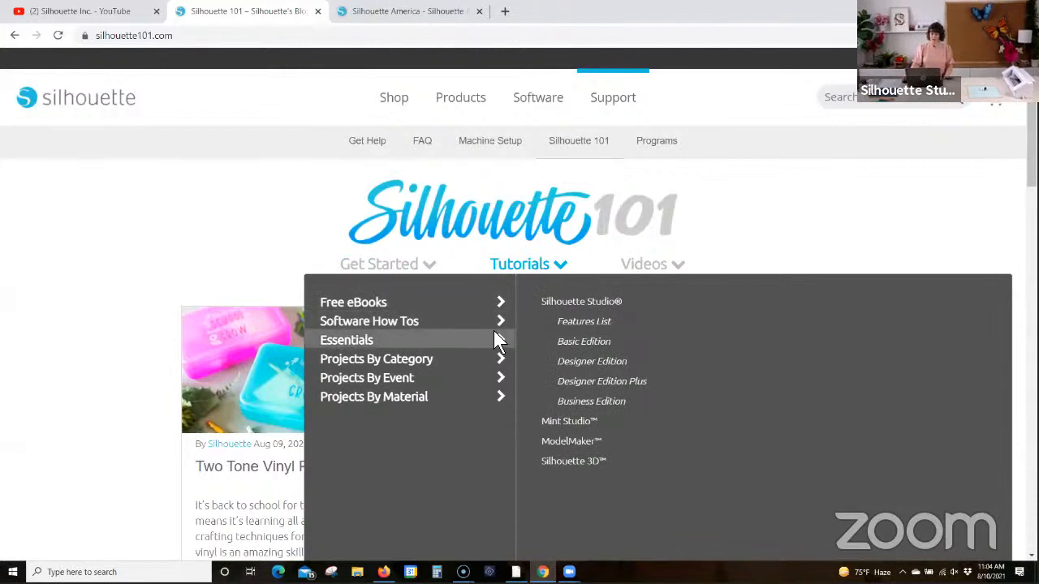
mouse_move(494, 332)
mouse_move(657, 267)
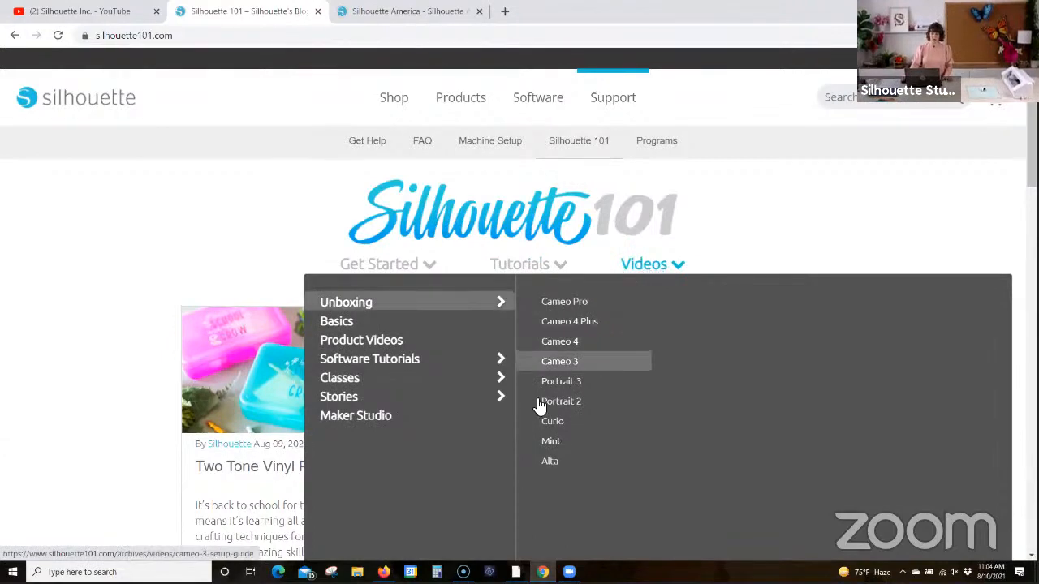
Step: Browse the recent project posts on the Silhouette 101 blog and return to the August 2021 Zoom Classes post
scroll(136, 388, down, 5)
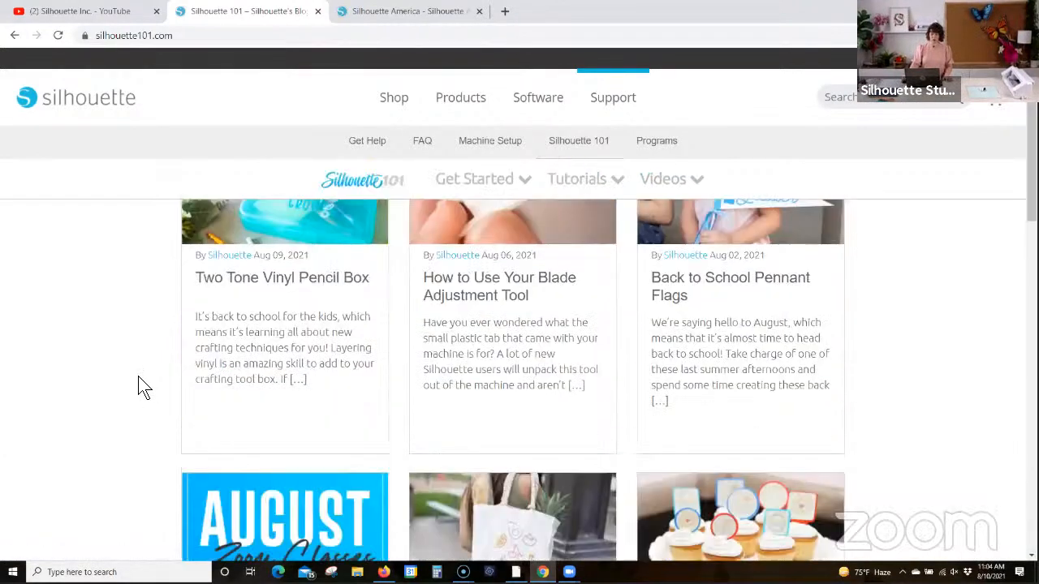
scroll(142, 390, down, 5)
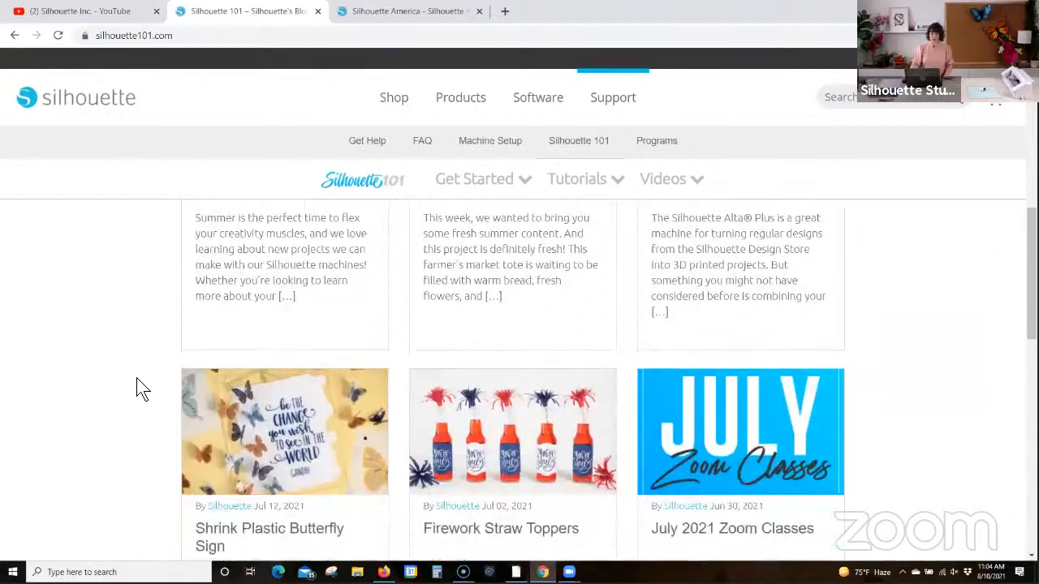
scroll(136, 388, down, 7)
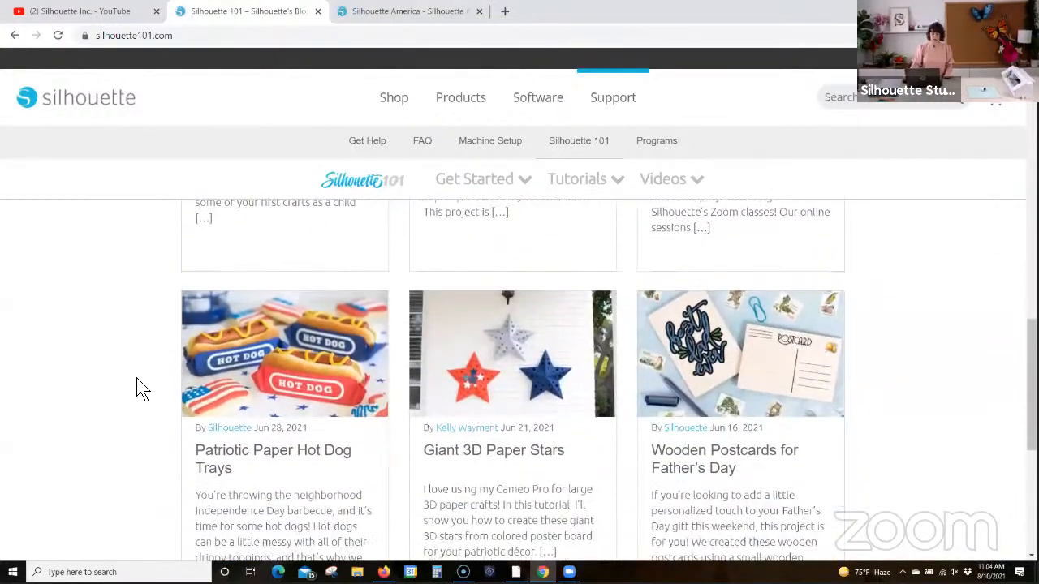
scroll(442, 381, up, 6)
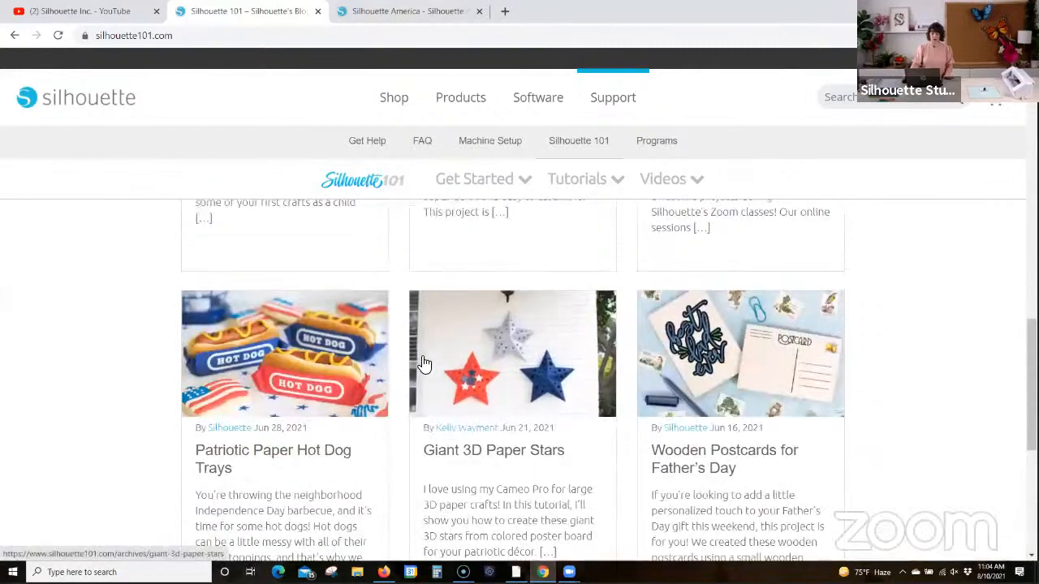
scroll(419, 355, up, 3)
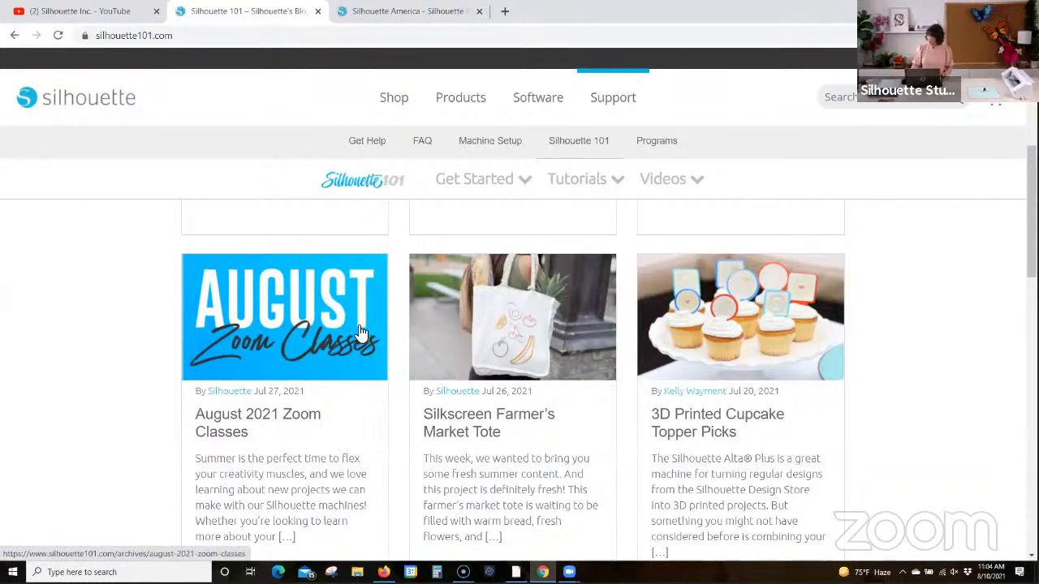
Step: Switch to the Silhouette America site and review the machines offered in its shop
click(383, 12)
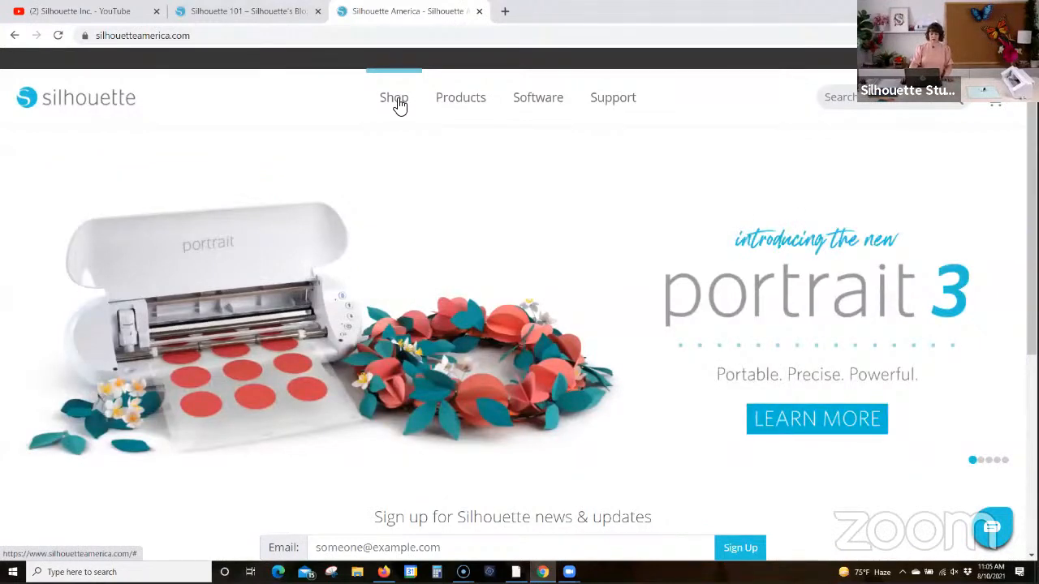
click(398, 104)
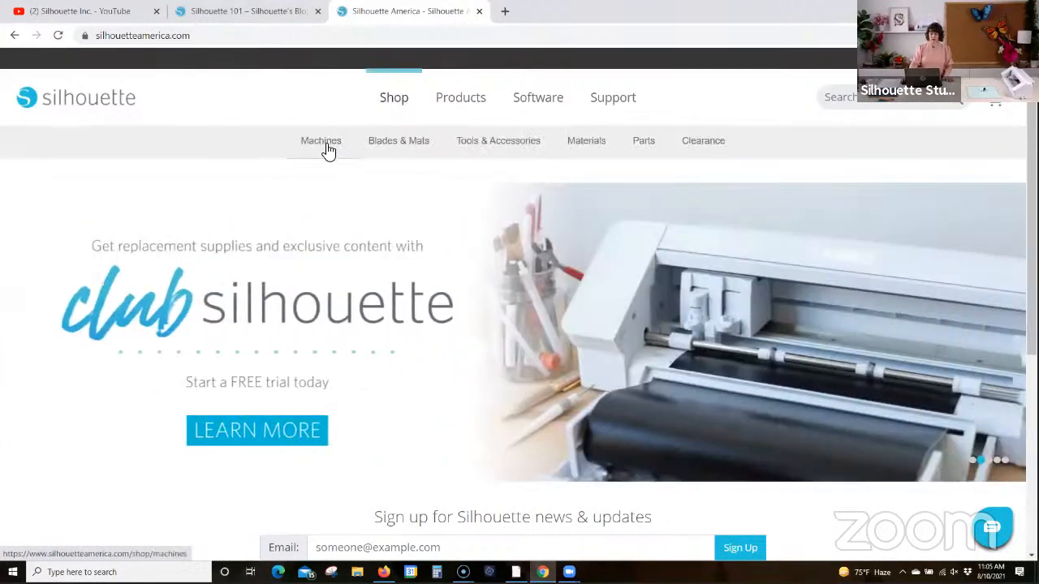
click(325, 146)
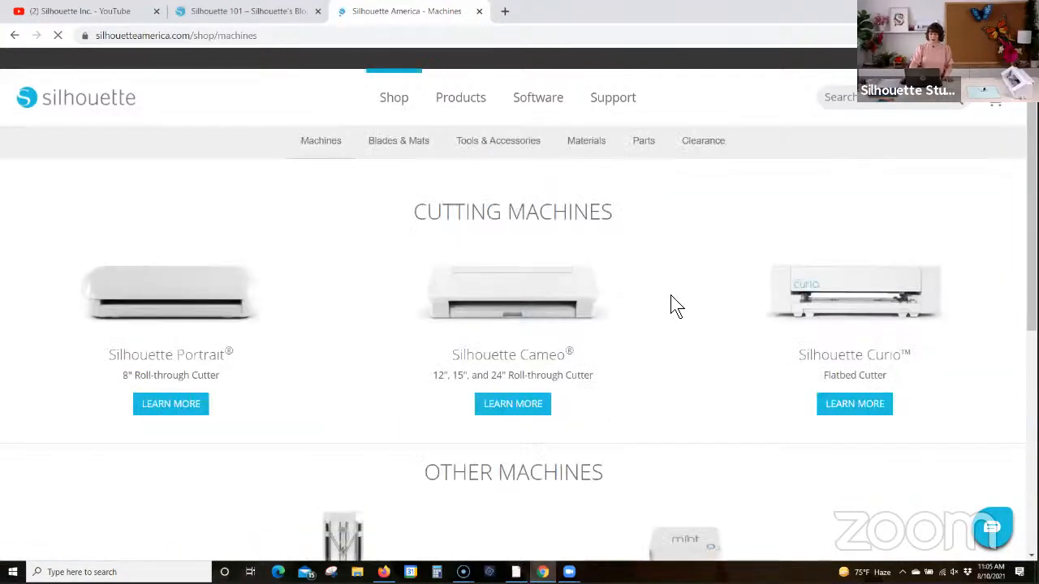
scroll(671, 297, down, 3)
scroll(670, 298, up, 3)
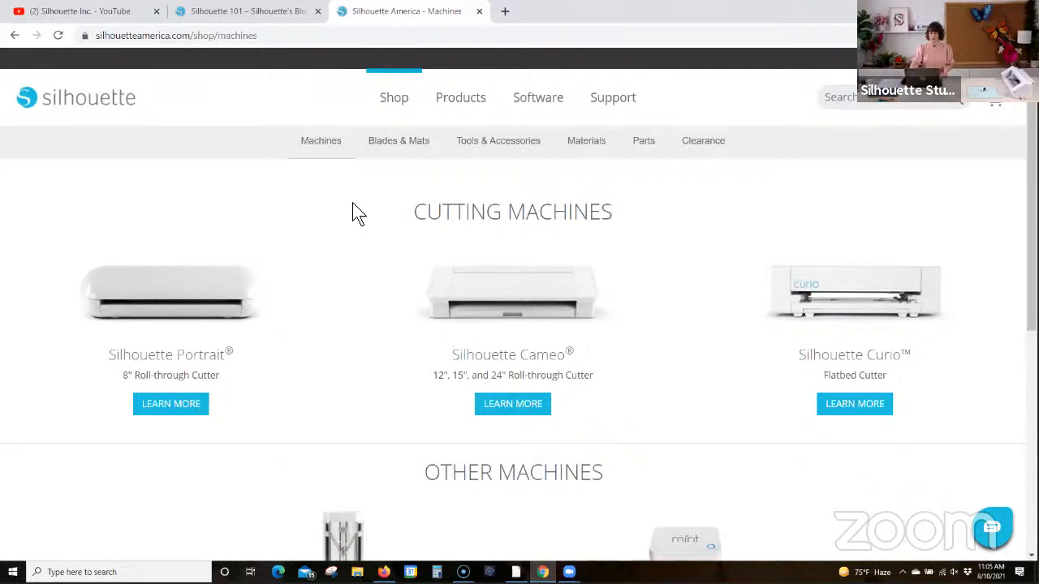
Step: Open the Silhouette Software page on the Silhouette America site and look through the available programs
click(535, 102)
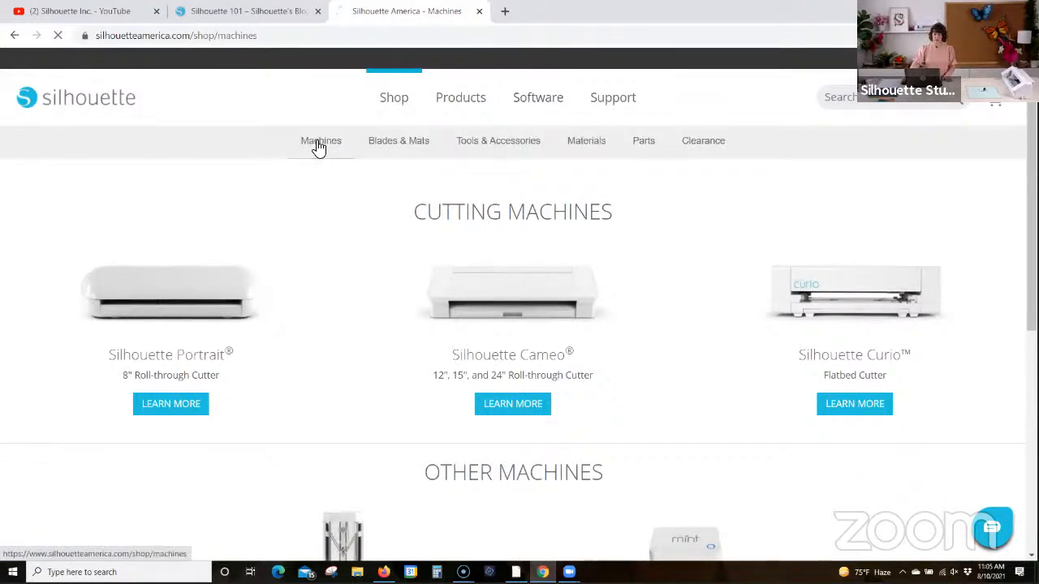
click(319, 144)
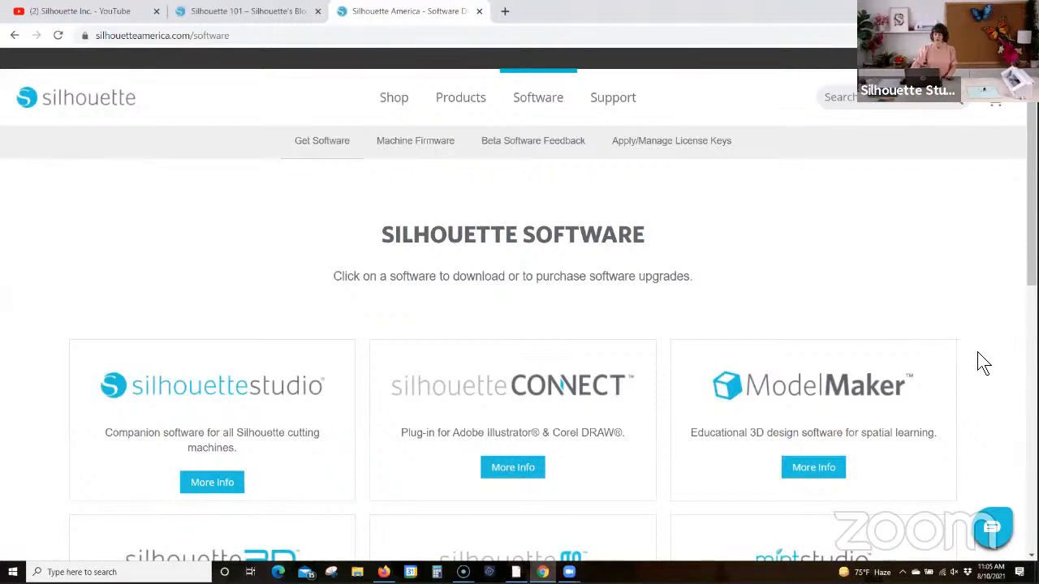
scroll(981, 363, down, 1)
scroll(982, 362, up, 1)
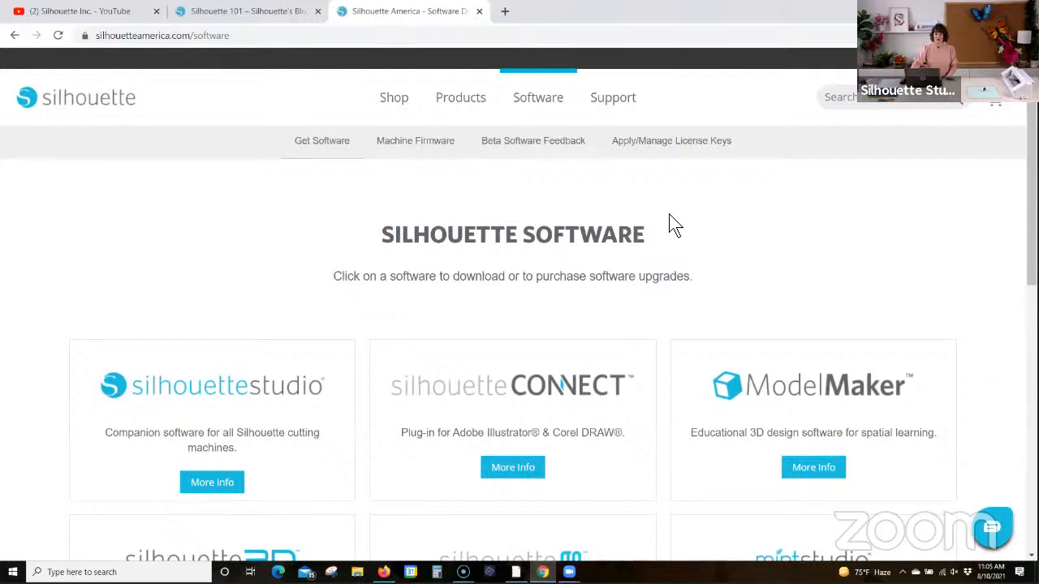
Step: Open the Silhouette Studio download page and check the operating system choices for version 4.4.554
click(246, 395)
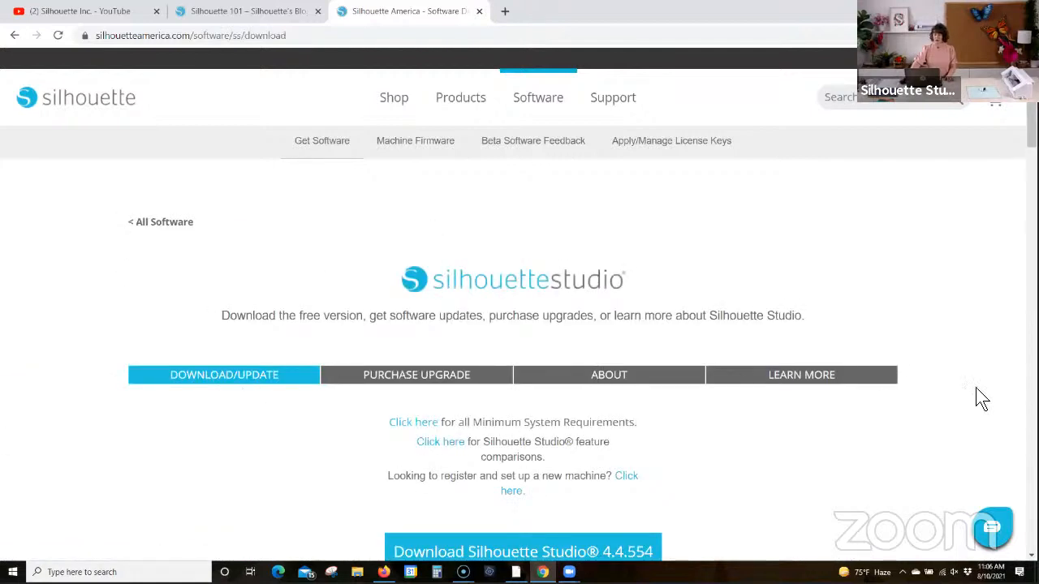
scroll(974, 390, down, 1)
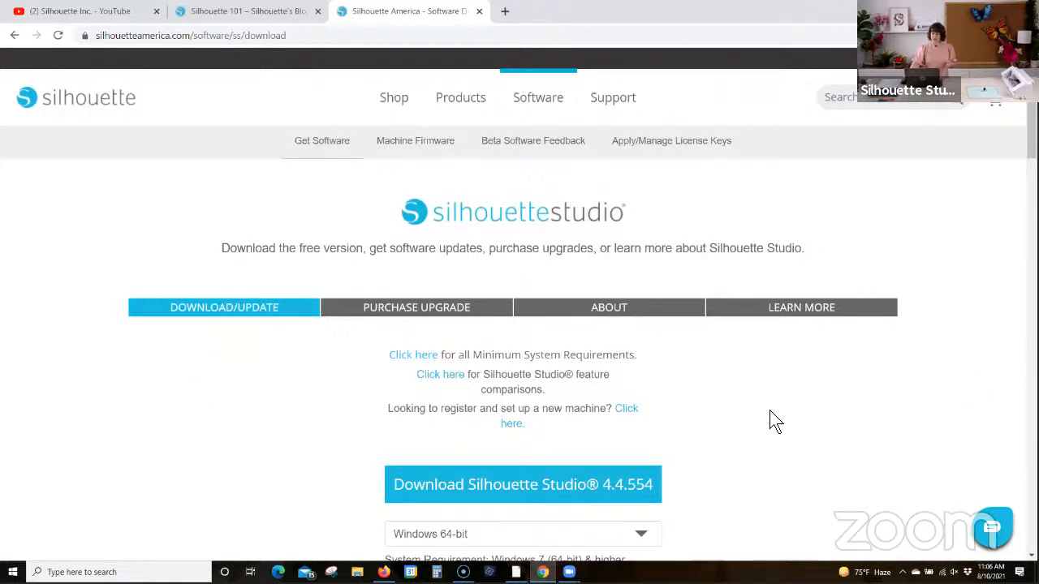
scroll(775, 422, down, 3)
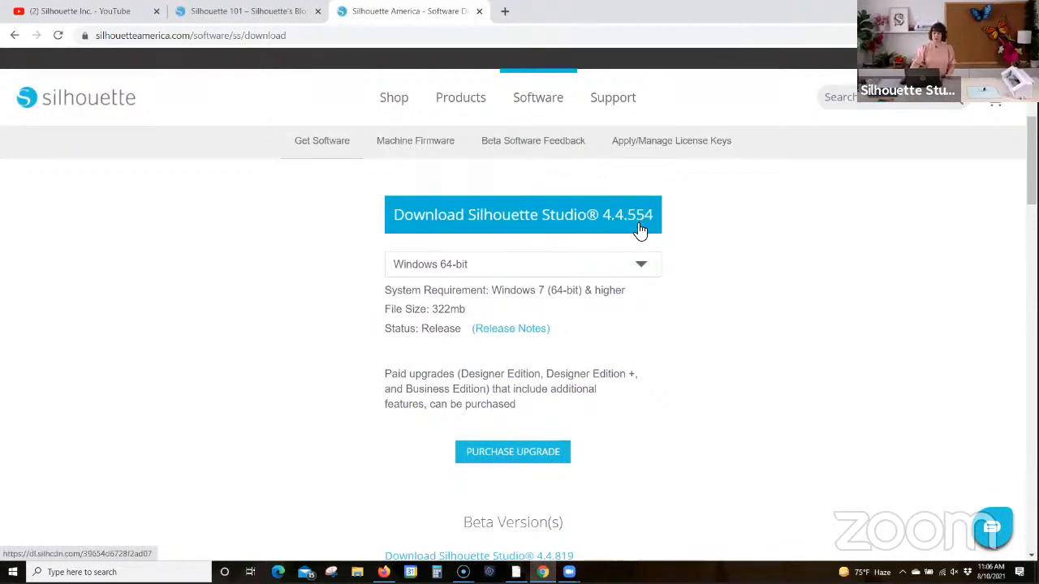
scroll(739, 315, up, 1)
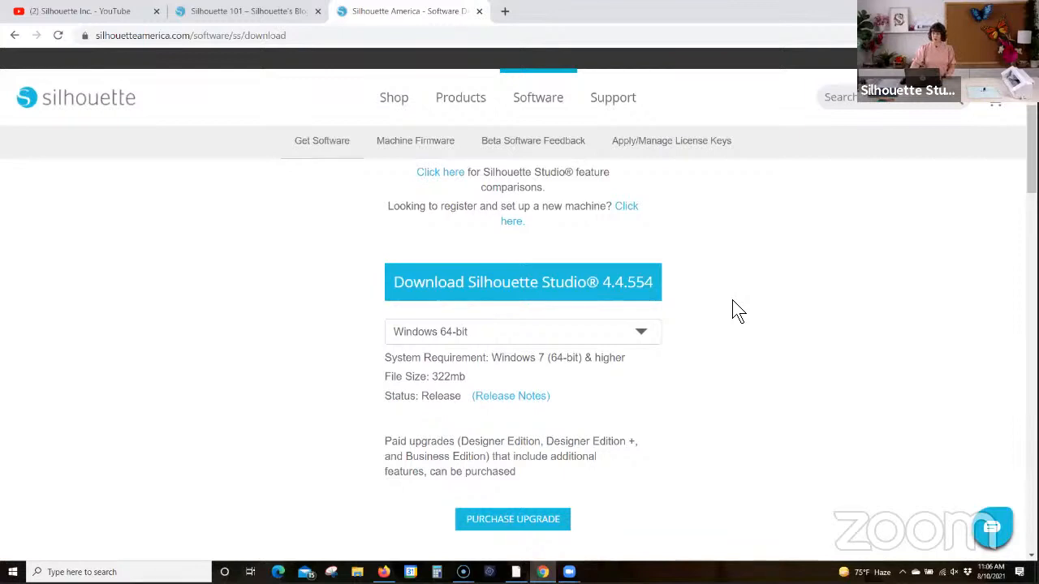
click(639, 332)
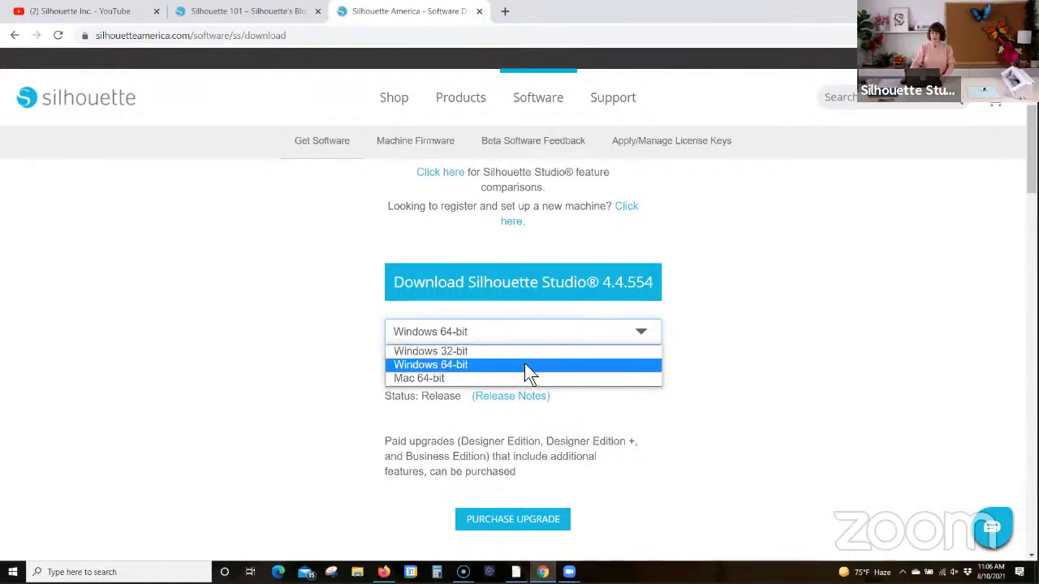
click(714, 309)
Step: Open the Silhouette Studio edition comparison and examine which features each edition includes, down to Rulers/Guides and the rows after it
scroll(717, 317, up, 2)
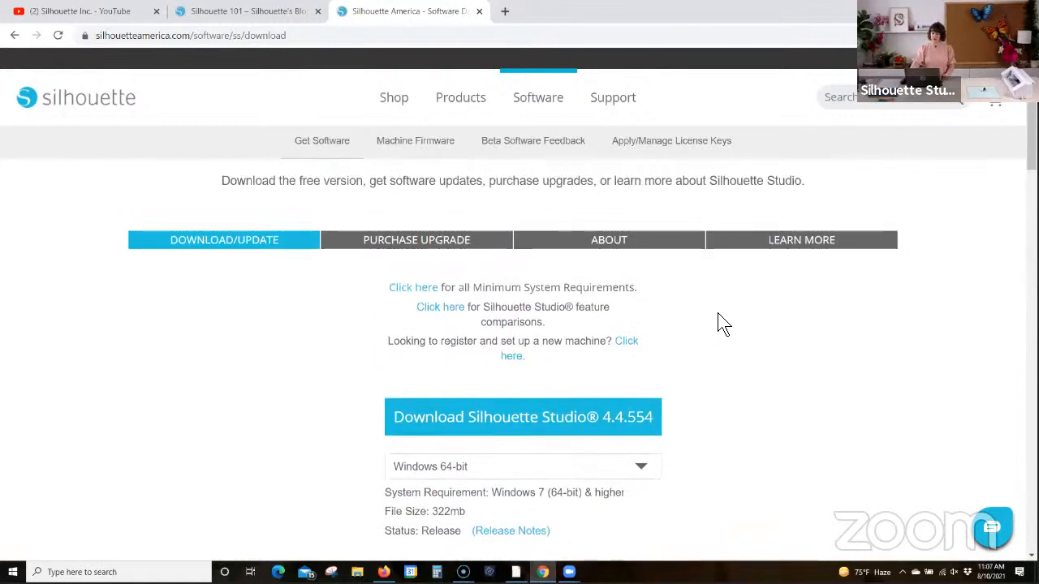
click(430, 311)
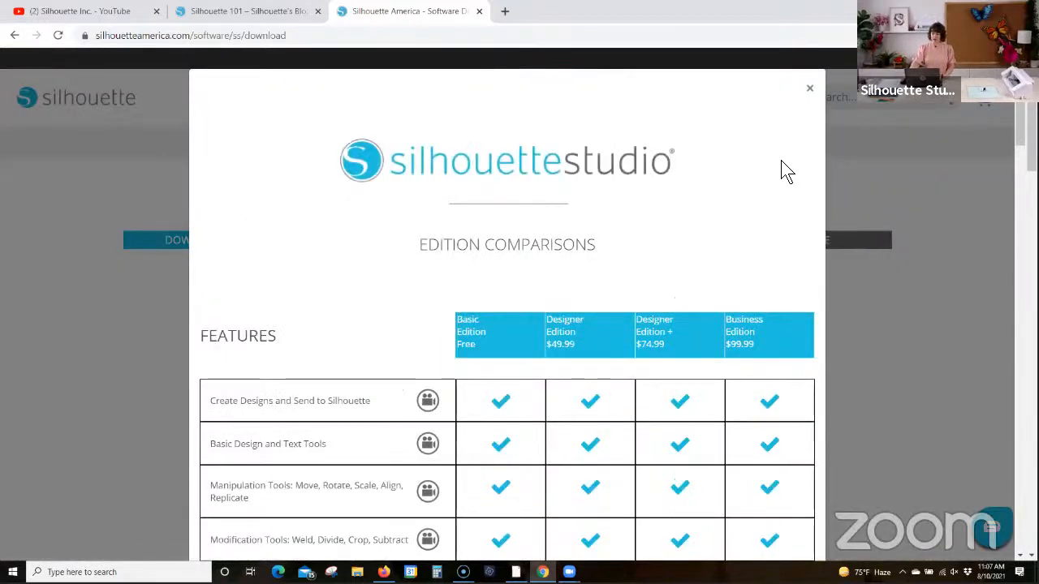
scroll(805, 179, down, 1)
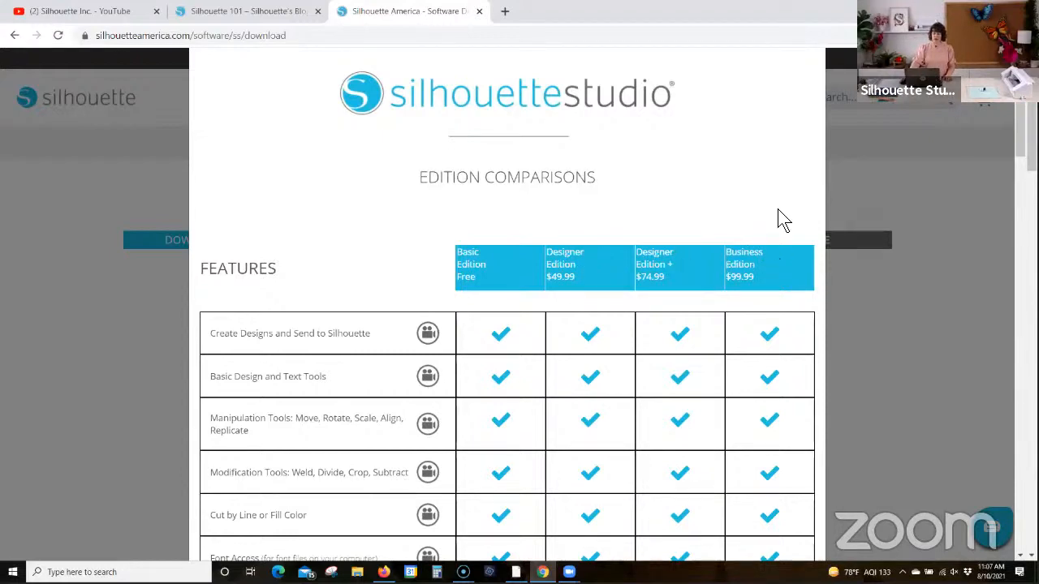
scroll(799, 195, down, 2)
scroll(730, 276, down, 3)
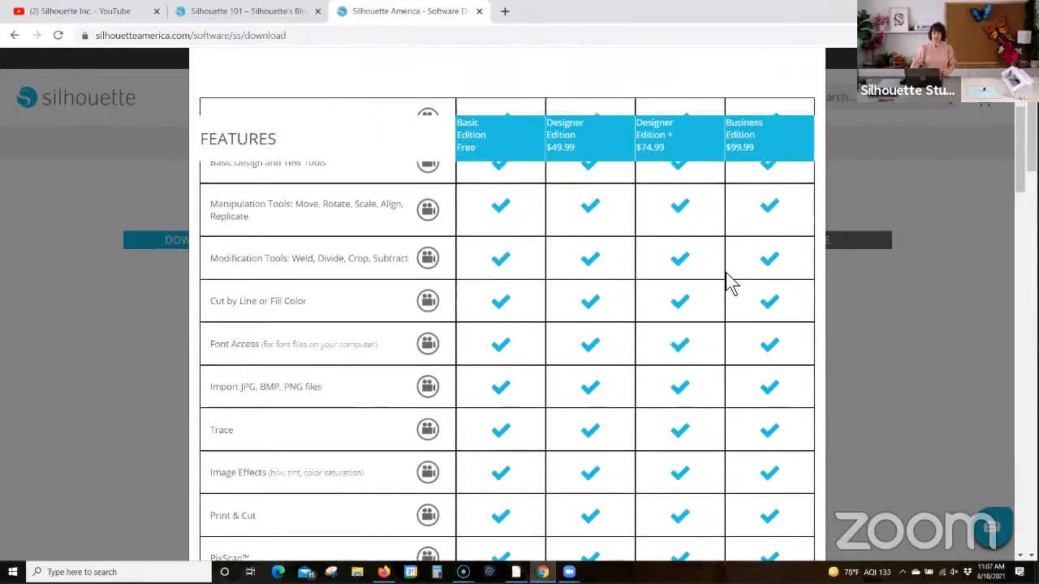
scroll(730, 284, down, 4)
scroll(730, 286, down, 2)
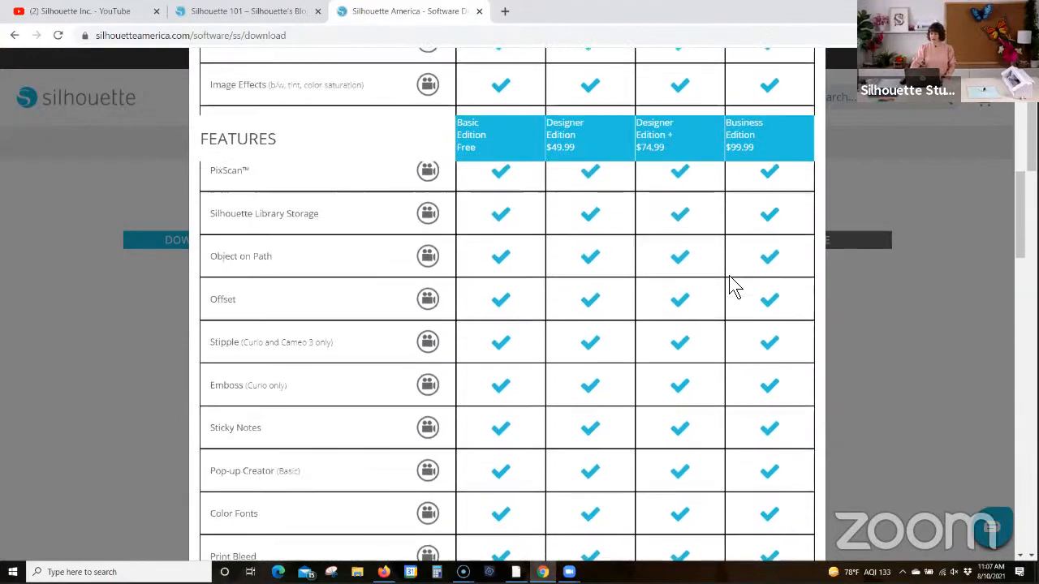
scroll(732, 288, down, 5)
scroll(730, 286, down, 3)
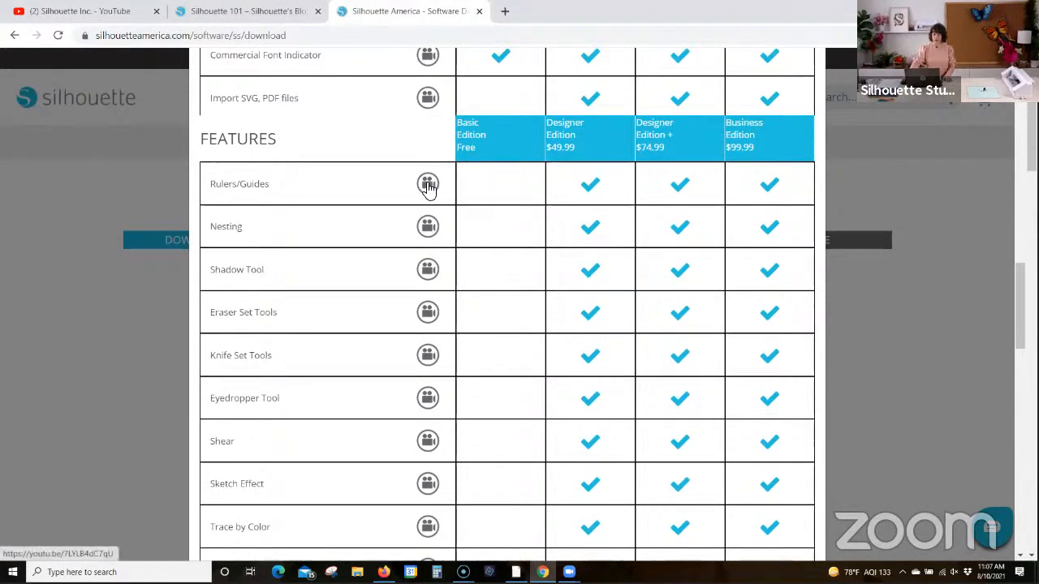
Step: Review the edition comparison from Rulers/Guides back up to the basic features, rechecking the rows around Trace, and close the comparison
scroll(429, 187, up, 2)
scroll(428, 211, up, 6)
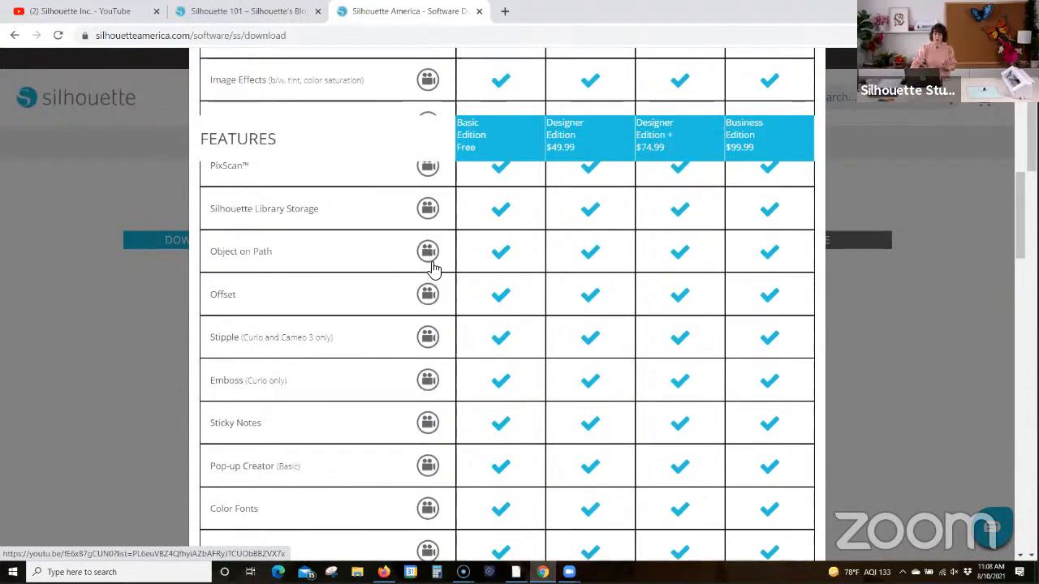
scroll(434, 267, up, 5)
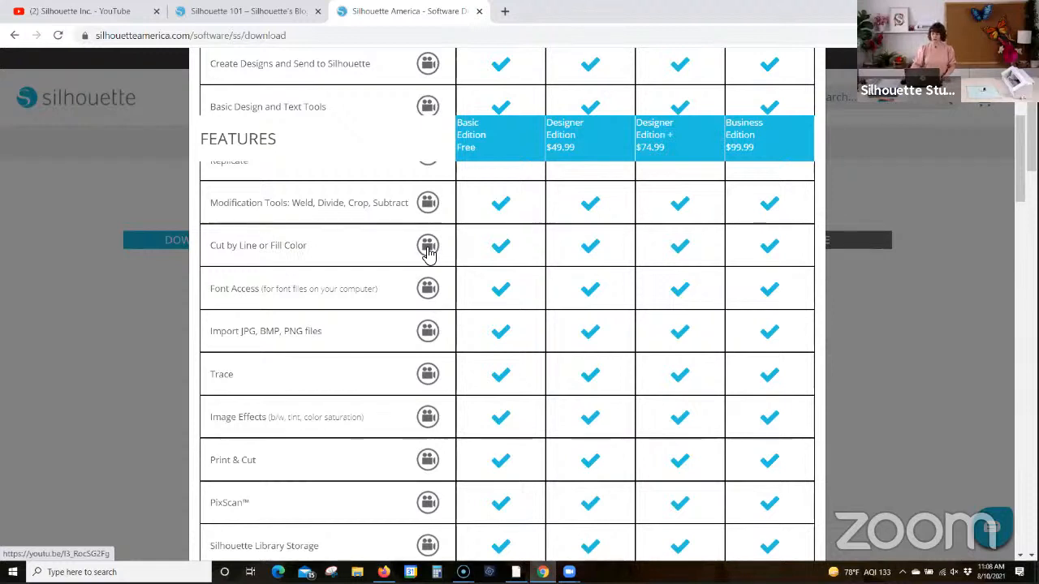
scroll(453, 281, up, 1)
scroll(451, 284, up, 4)
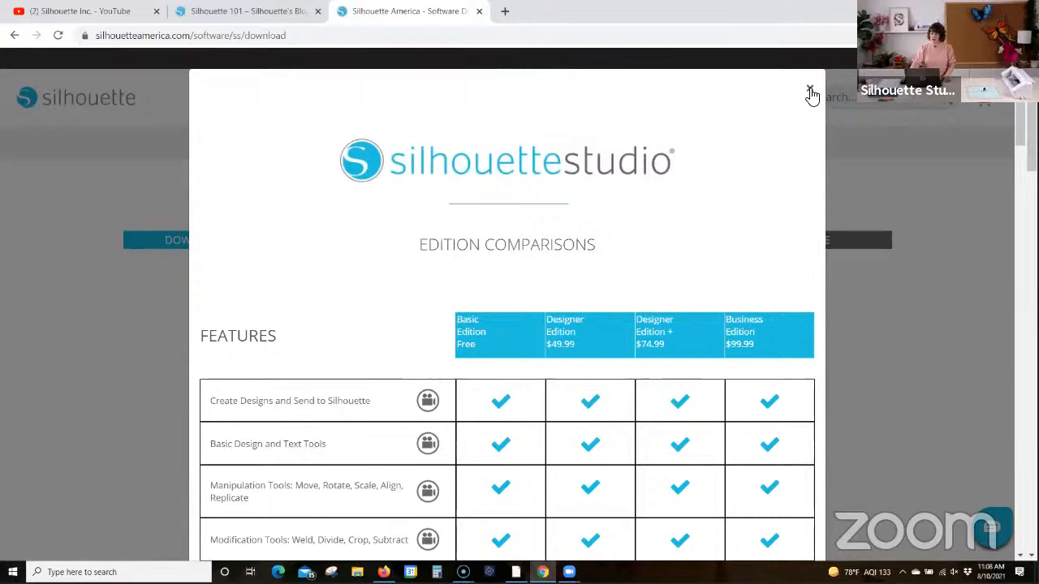
scroll(779, 170, down, 6)
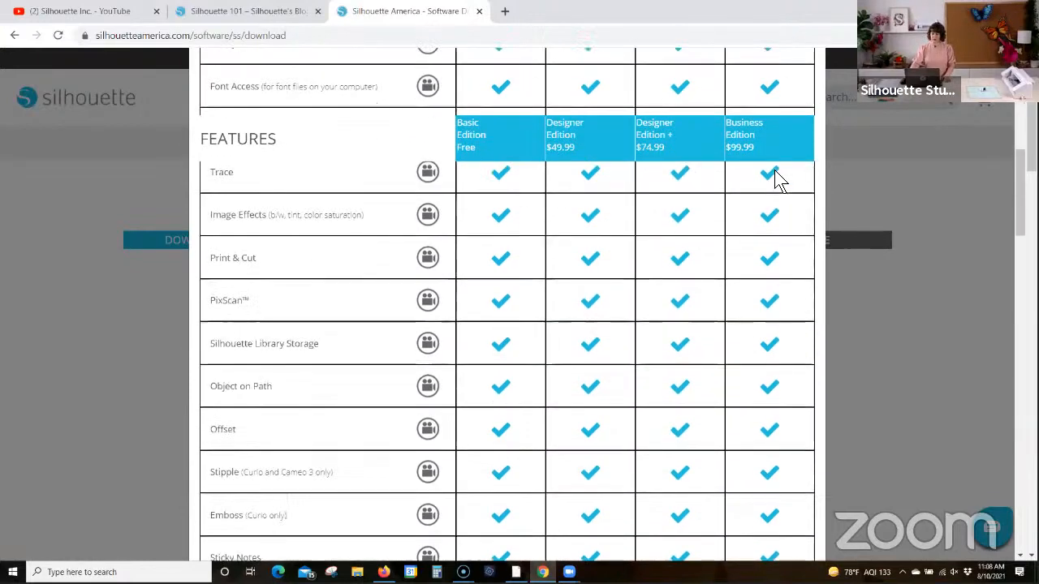
scroll(779, 166, up, 6)
click(808, 93)
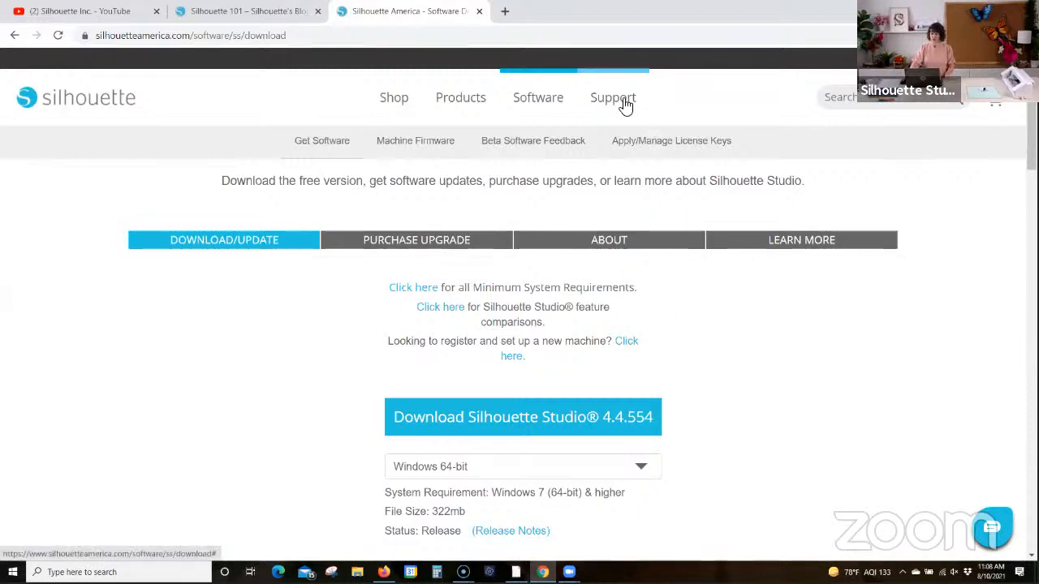
Step: Open the Machine Setup support page, continue in English, and review the account creation section and list of machines
scroll(750, 350, up, 2)
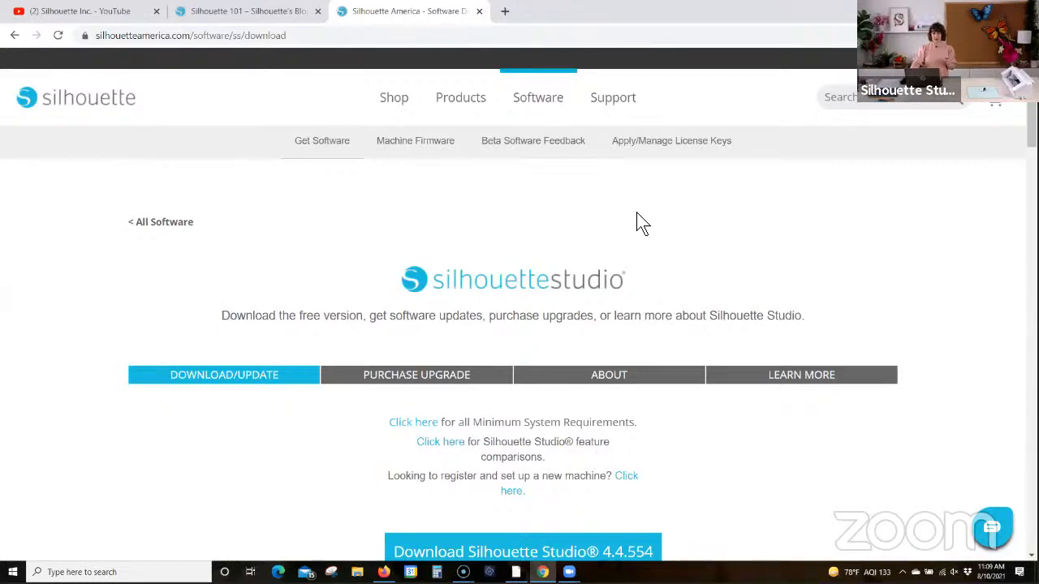
mouse_move(611, 106)
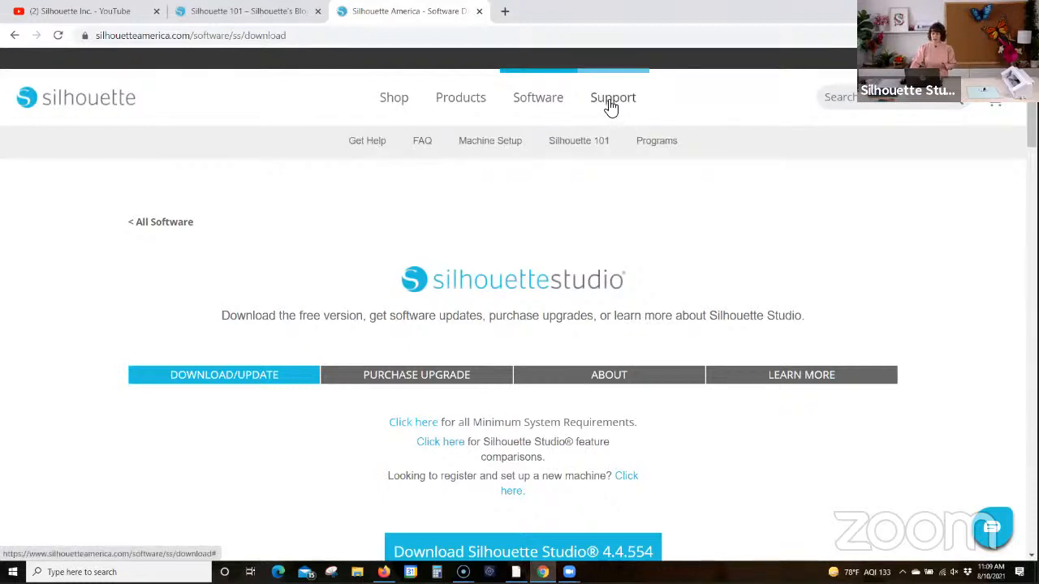
click(468, 144)
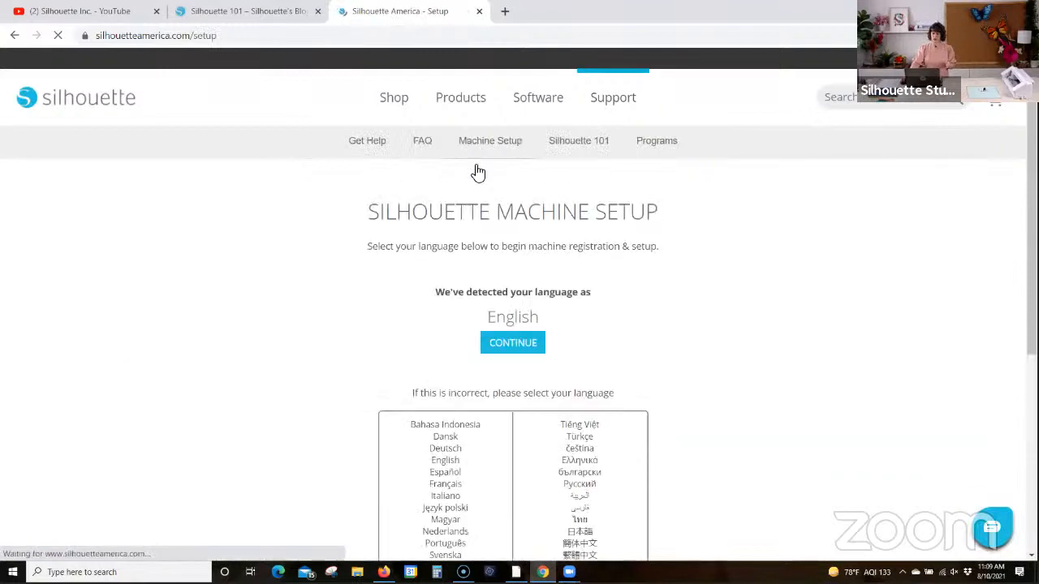
click(513, 344)
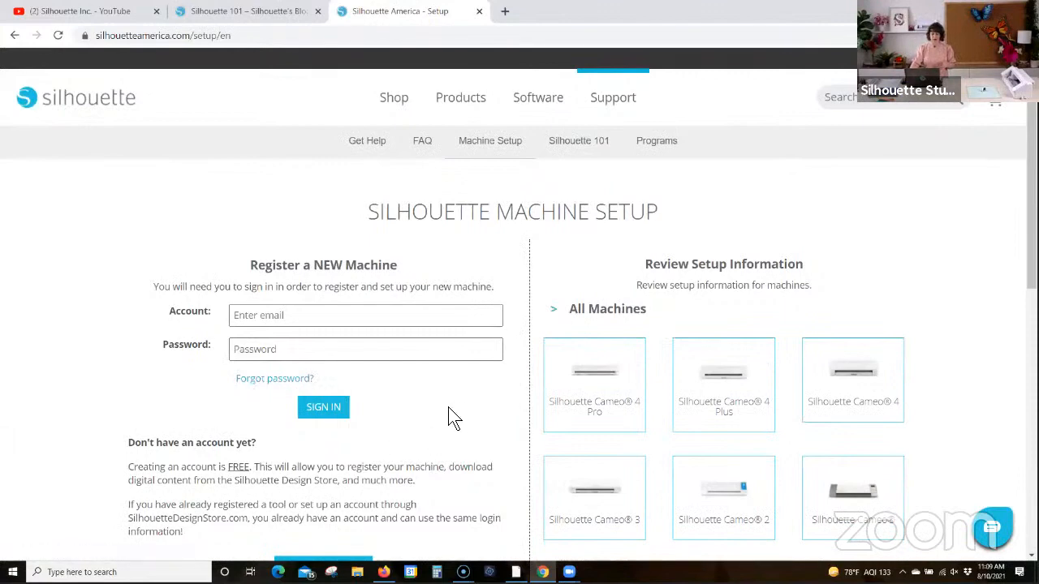
scroll(299, 344, down, 3)
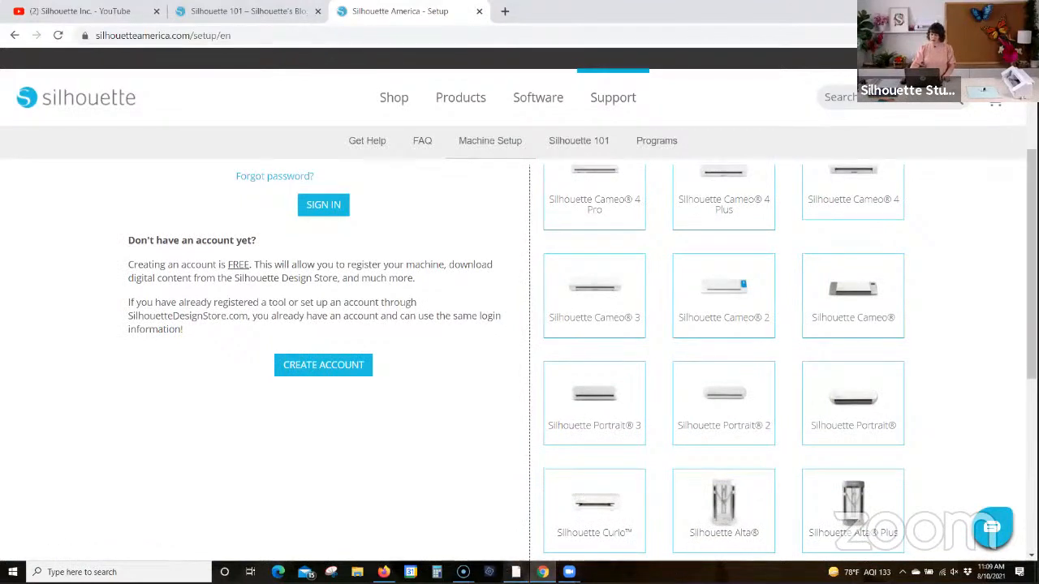
Step: Switch to Silhouette Studio, magnify its Store area briefly, open the Silhouette Design Store from there, and close the Magnifier
click(516, 572)
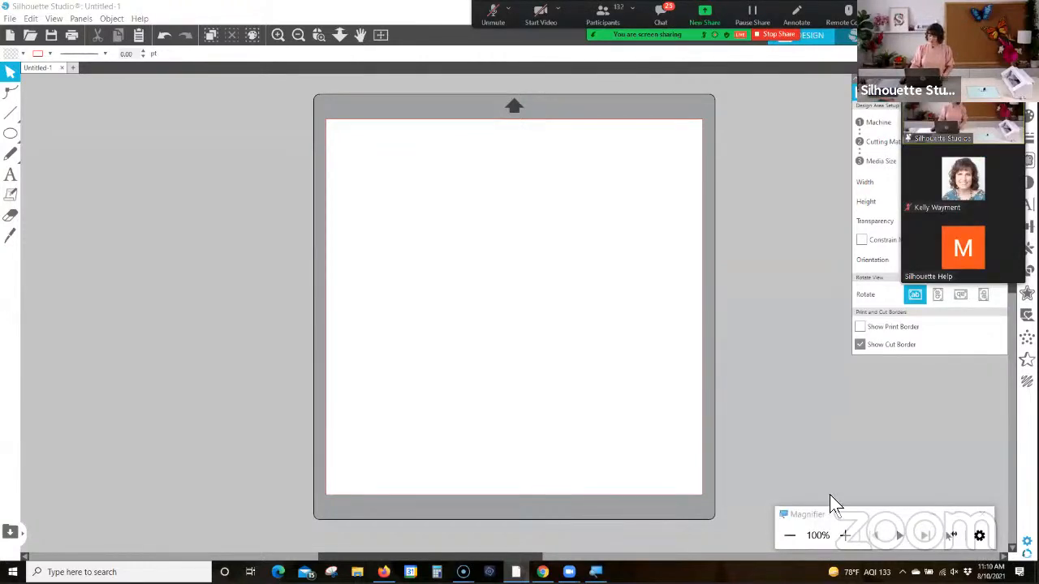
click(847, 531)
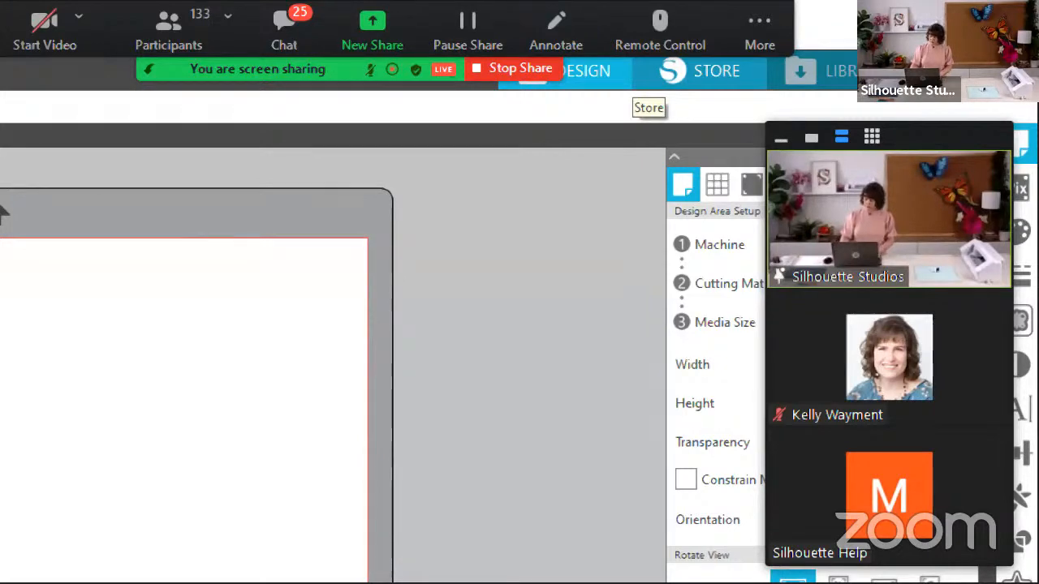
key(super+minus)
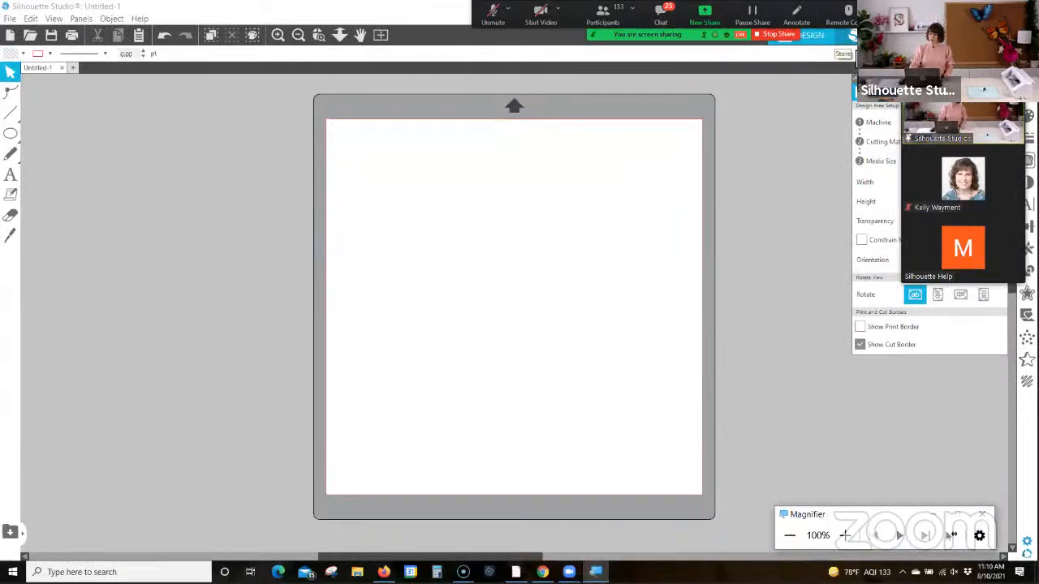
click(860, 39)
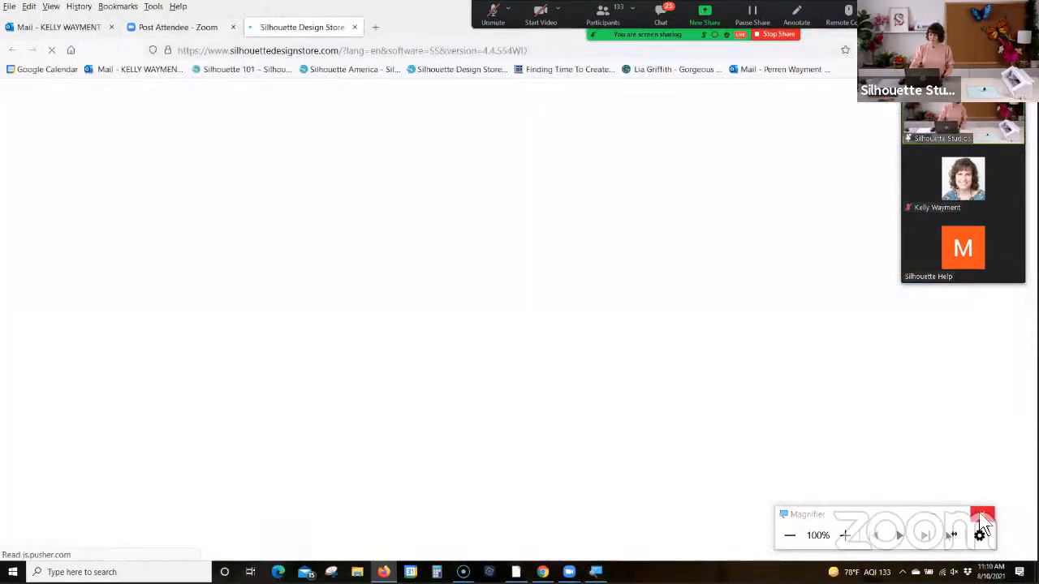
click(983, 514)
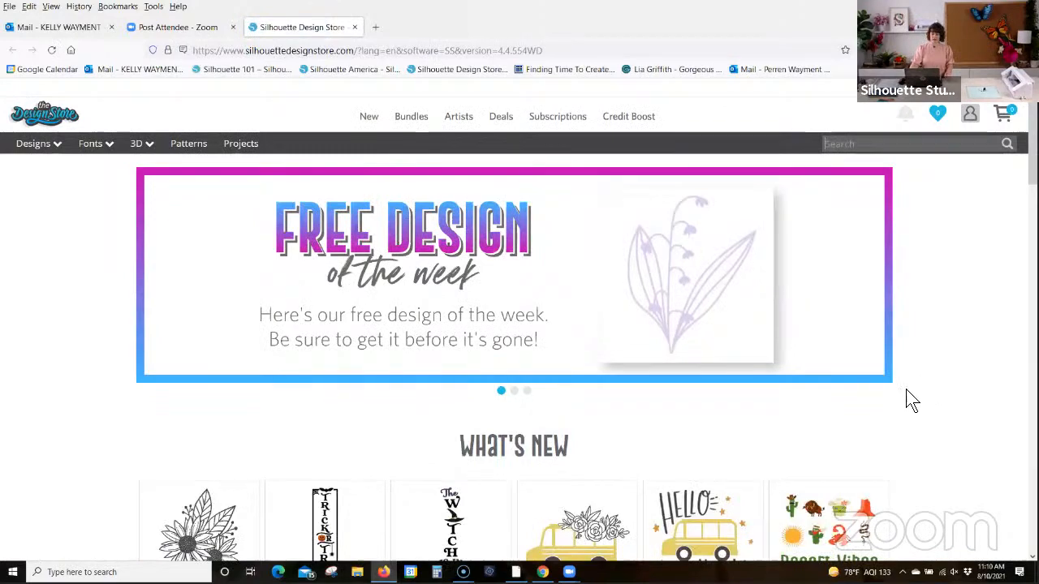
Step: Look through the What's New designs on the Design Store home page and open the Free Designs listing
scroll(827, 426, down, 1)
scroll(828, 426, down, 6)
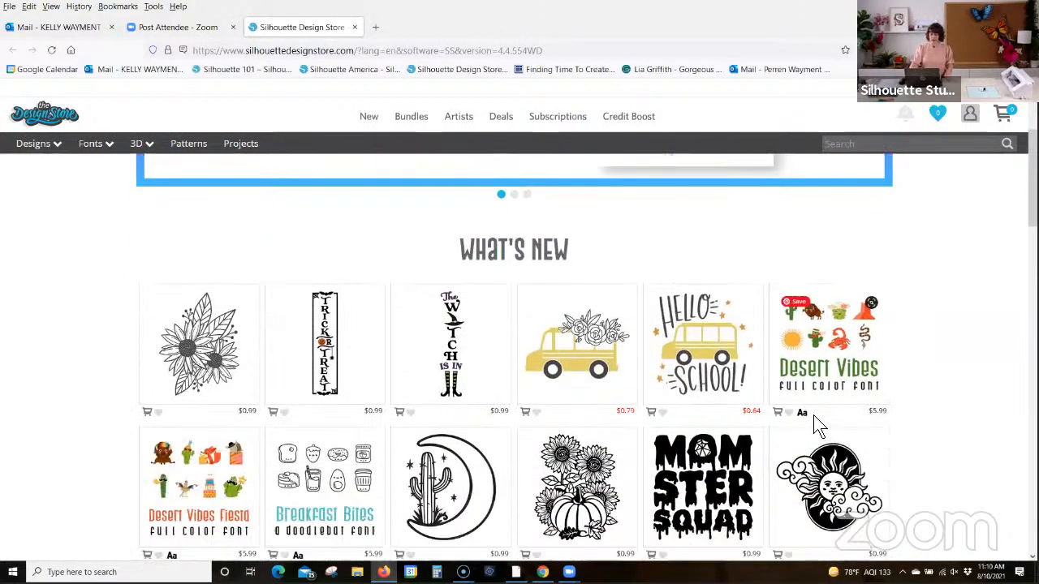
scroll(827, 290, up, 3)
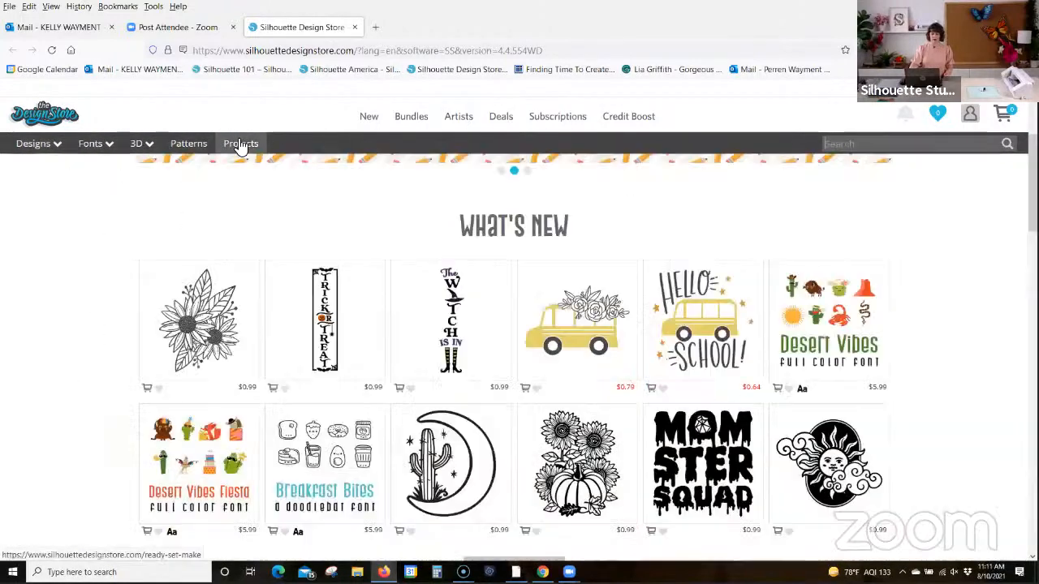
mouse_move(501, 120)
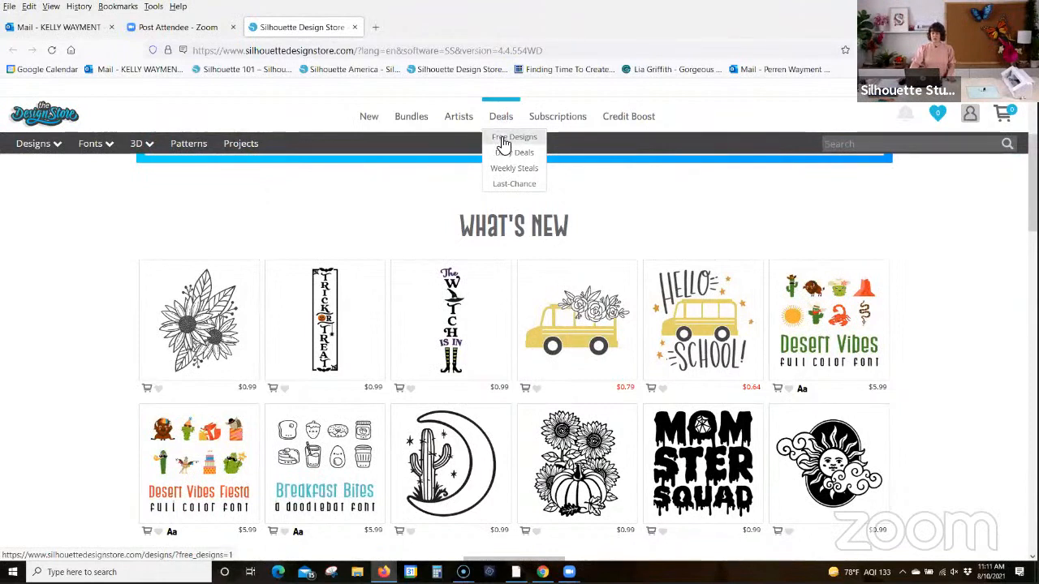
click(503, 142)
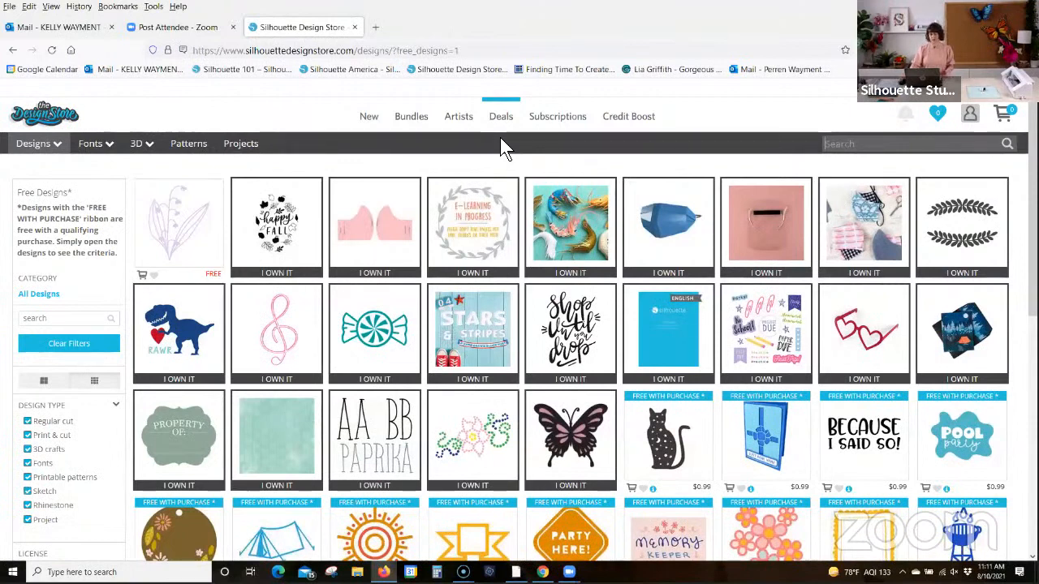
Step: Add the free Snowdrop Flower design to the cart and proceed to checkout
mouse_move(512, 141)
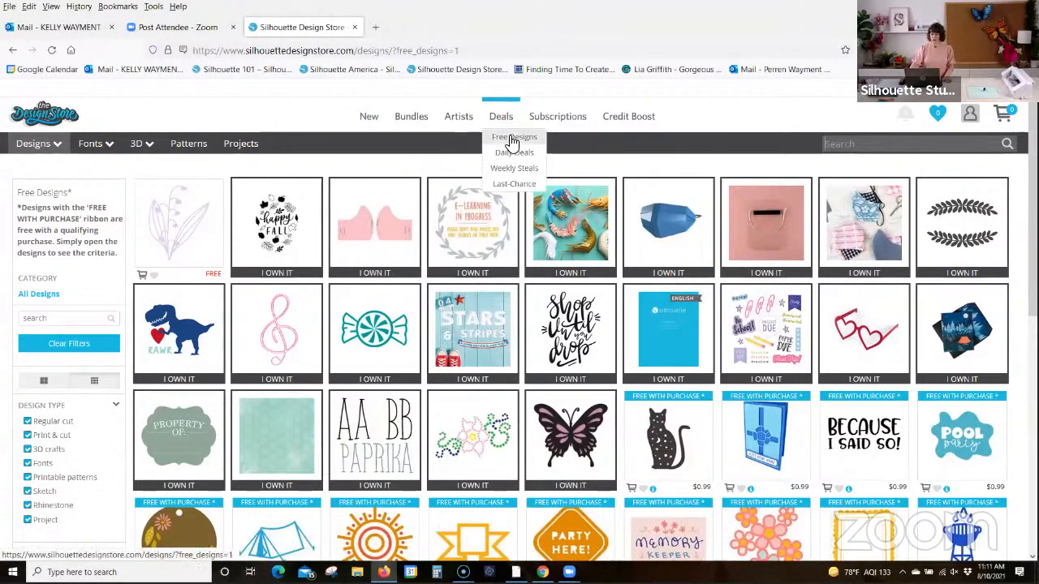
click(181, 227)
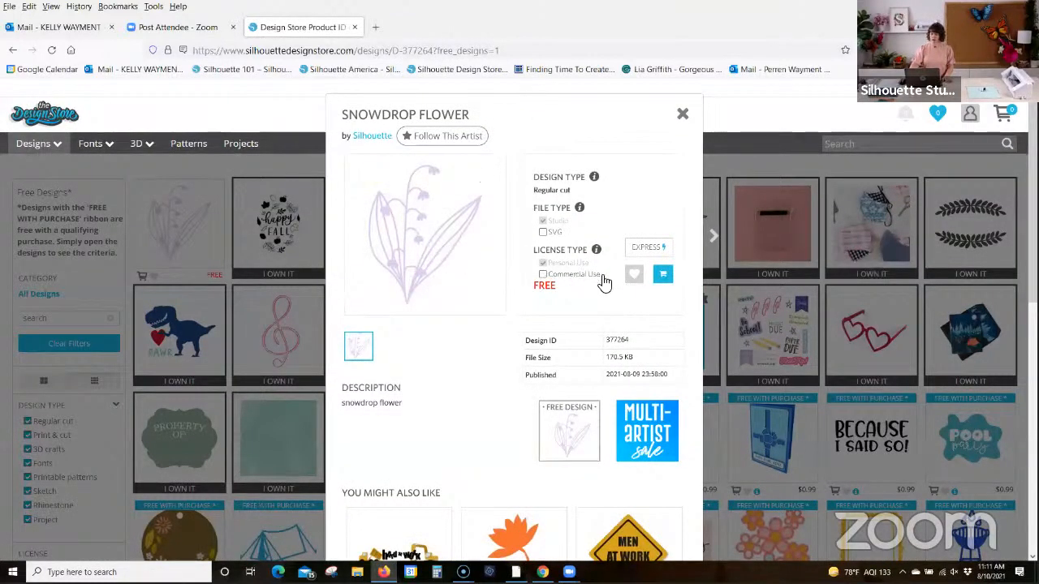
click(664, 276)
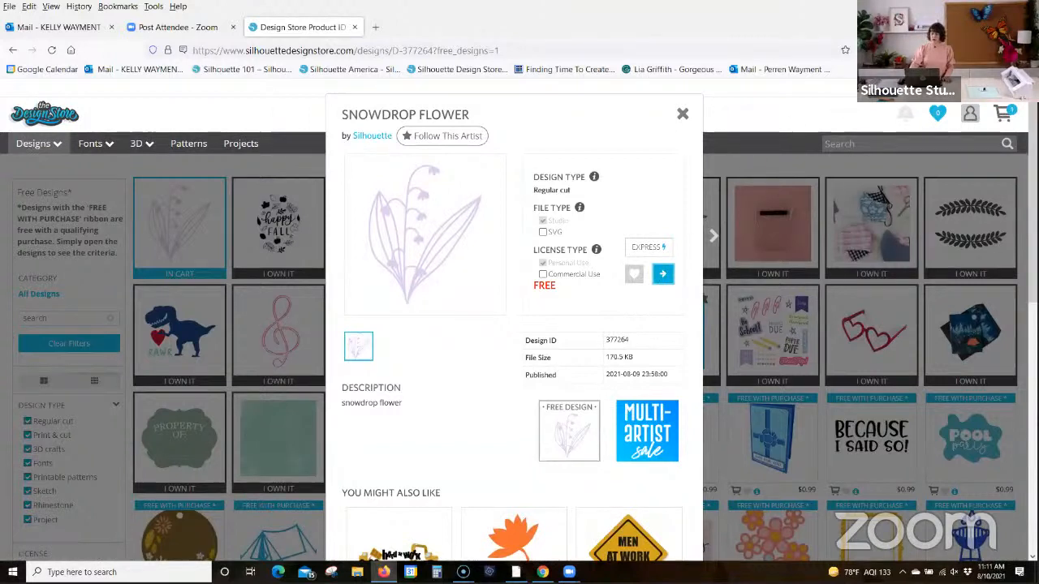
click(662, 273)
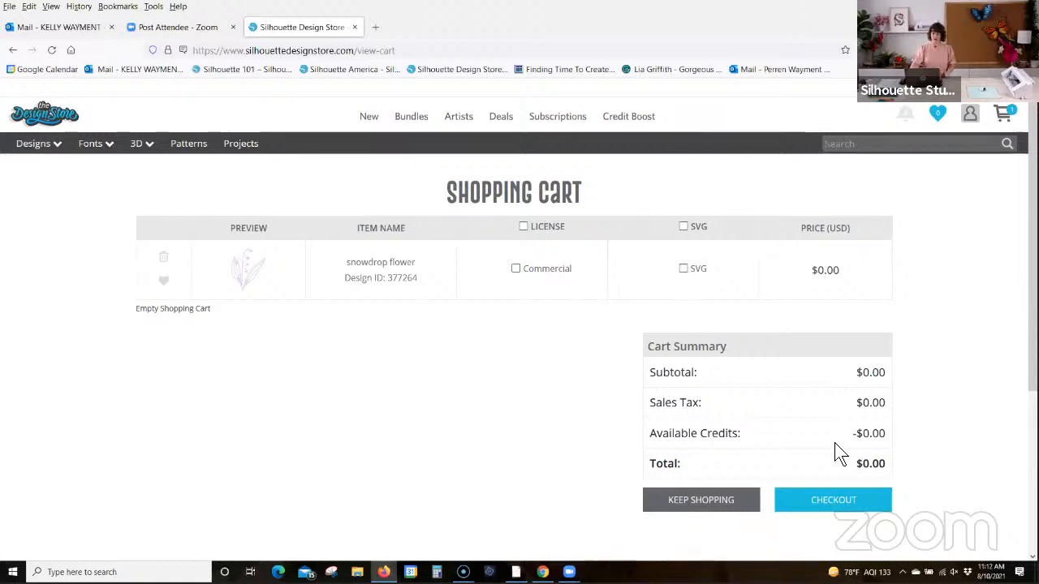
click(843, 503)
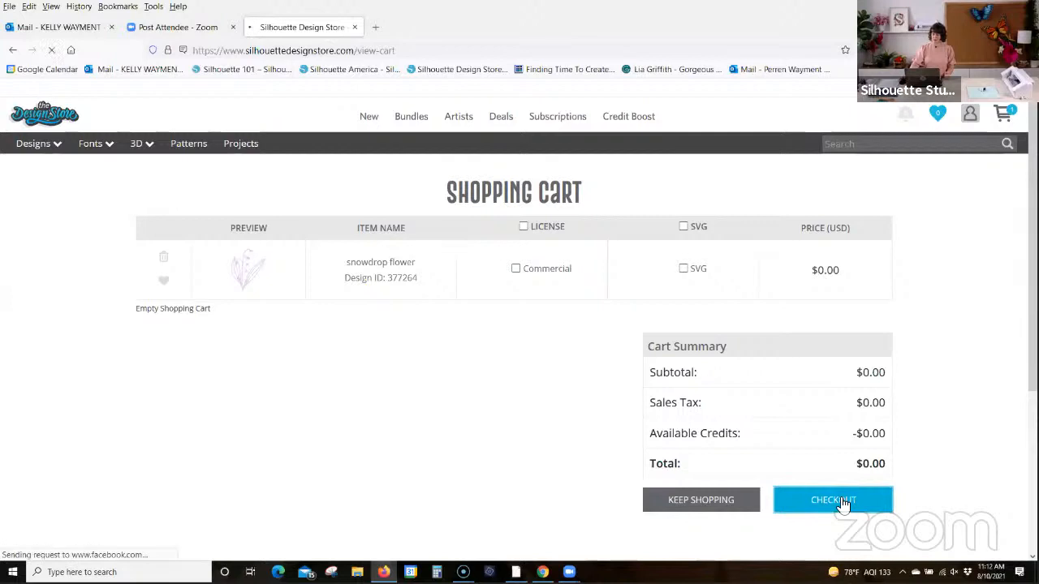
Step: Try to authorize the design's download by entering and submitting the account password, and clear the second password entry
click(297, 376)
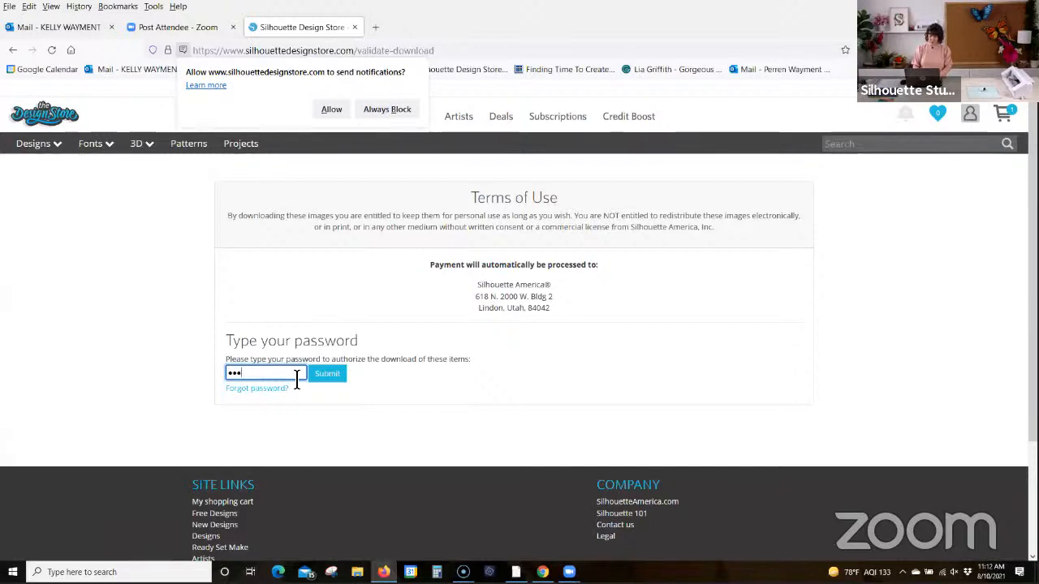
key(BackSpace)
key(BackSpace)
key(BackSpace)
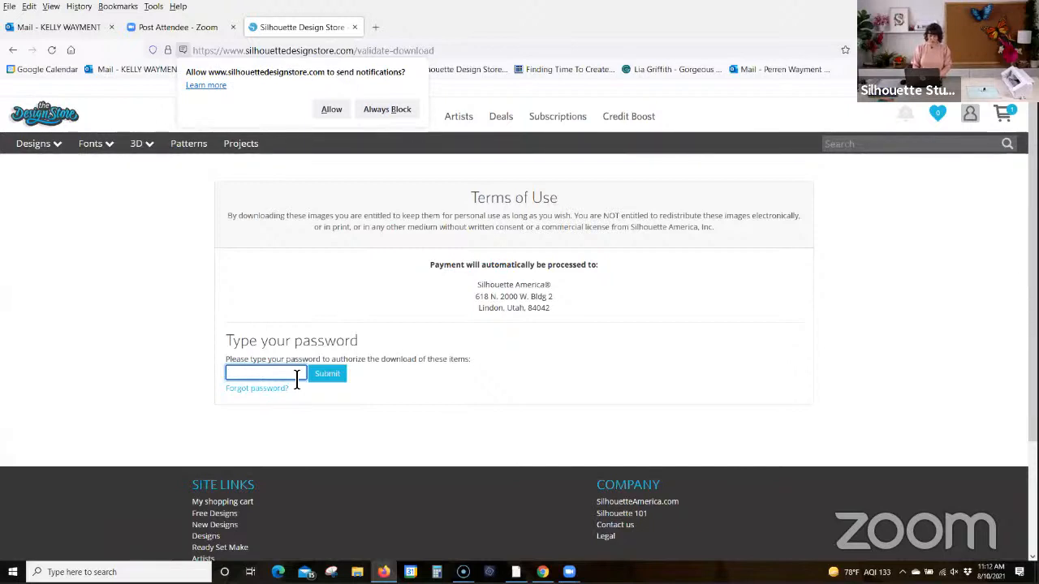
text(•••••••)
click(327, 374)
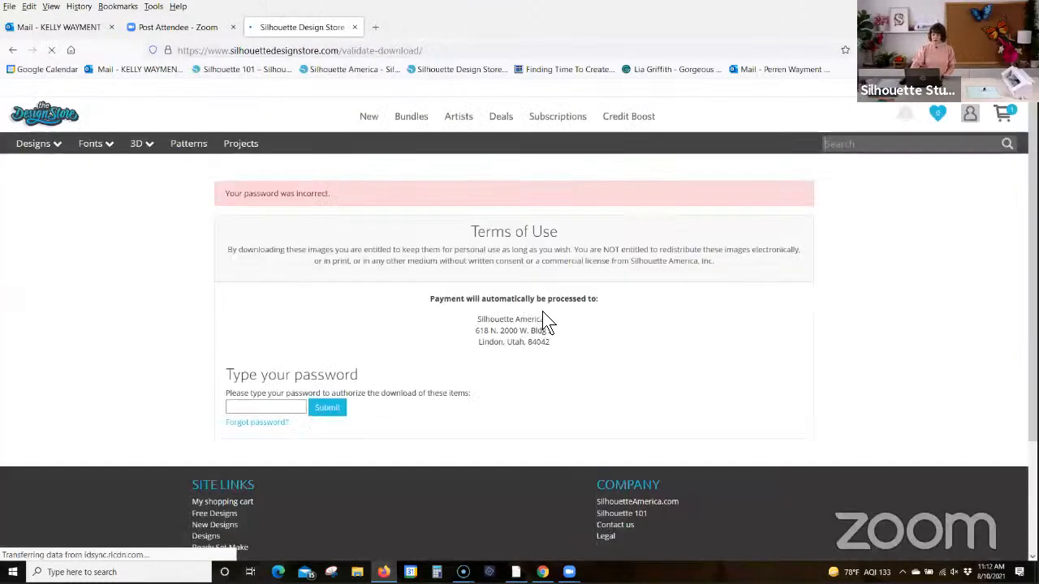
click(264, 408)
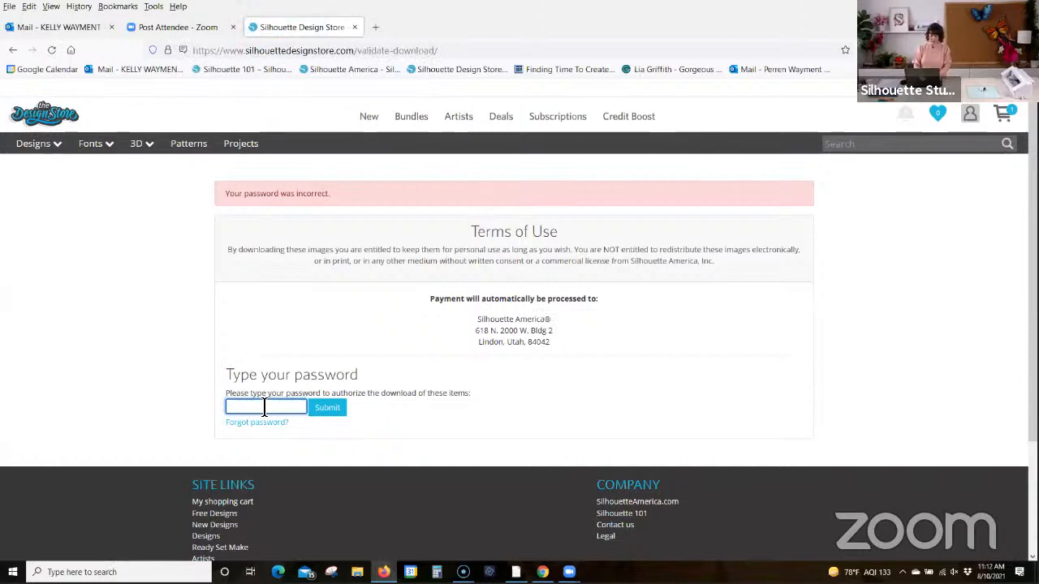
text(••)
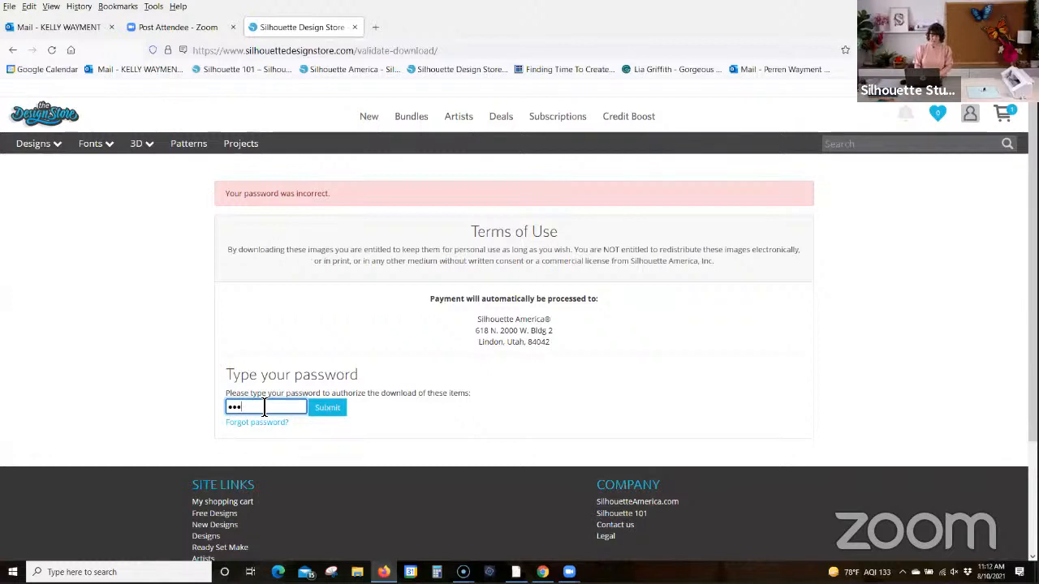
key(BackSpace)
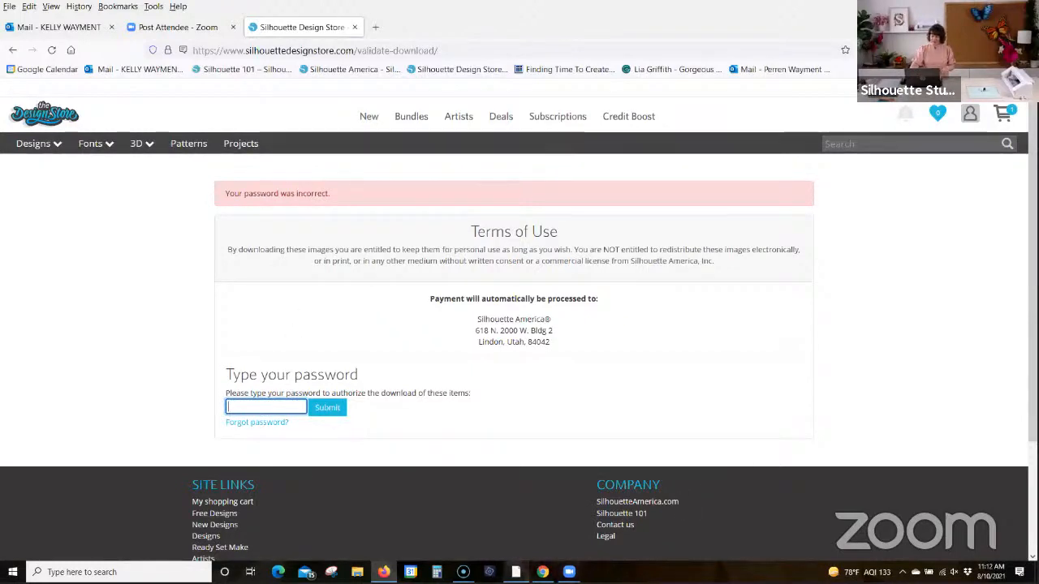
Step: Switch to Silhouette Studio, show the design library, and open its Recent Downloads folder
click(515, 572)
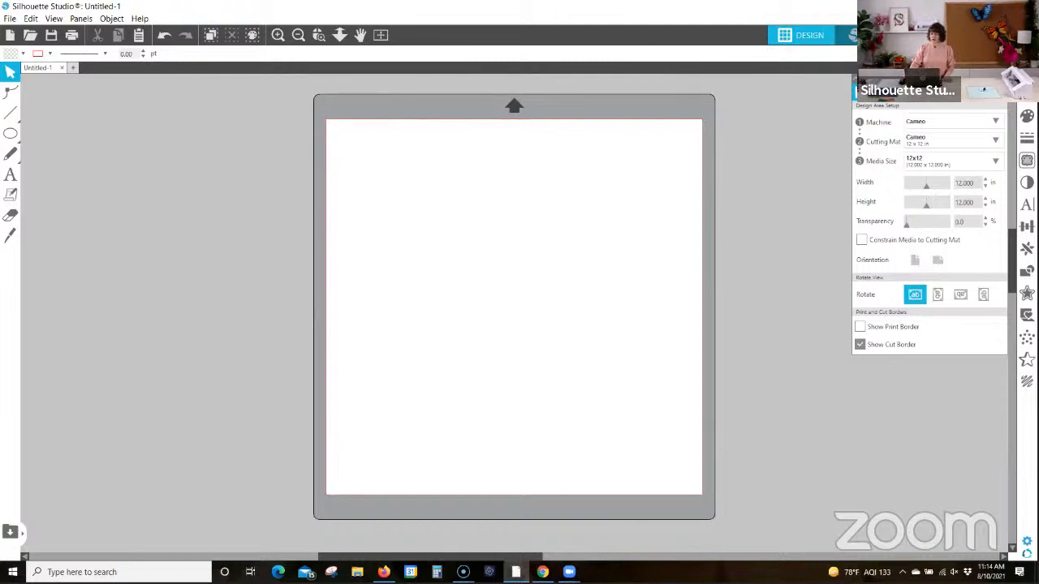
click(1004, 35)
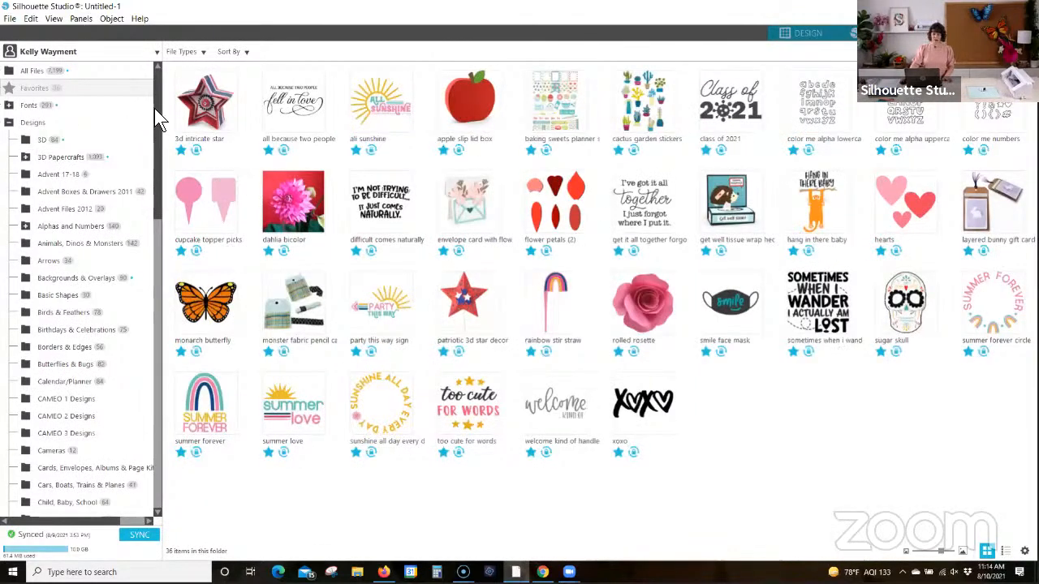
drag(158, 105, 158, 280)
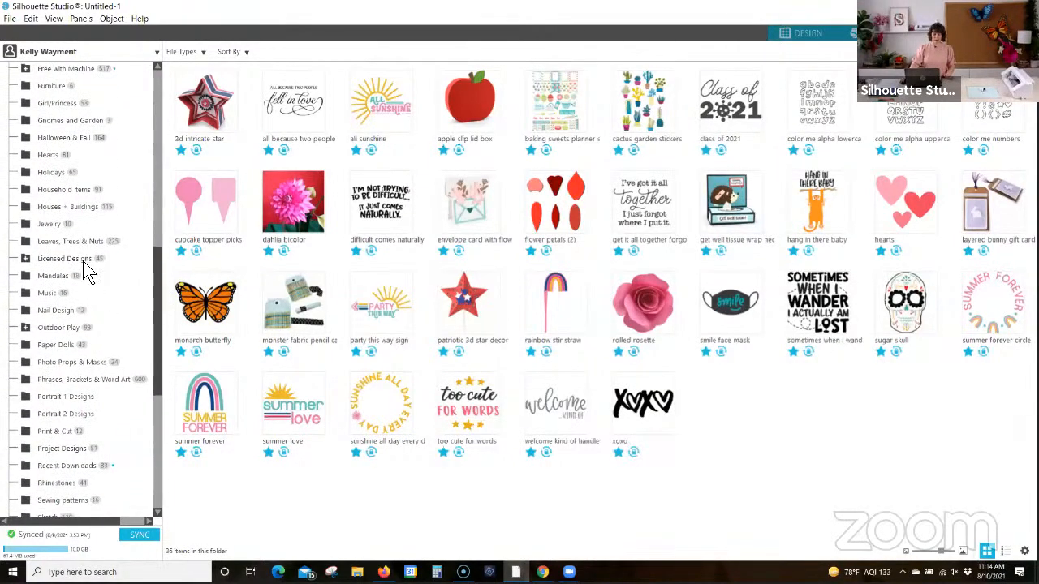
scroll(80, 396, down, 2)
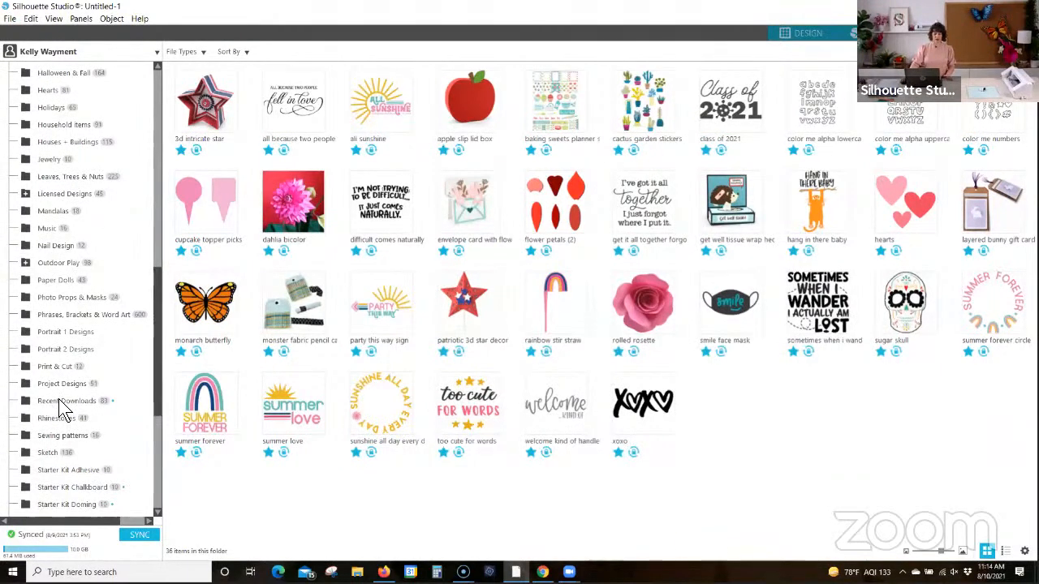
click(49, 402)
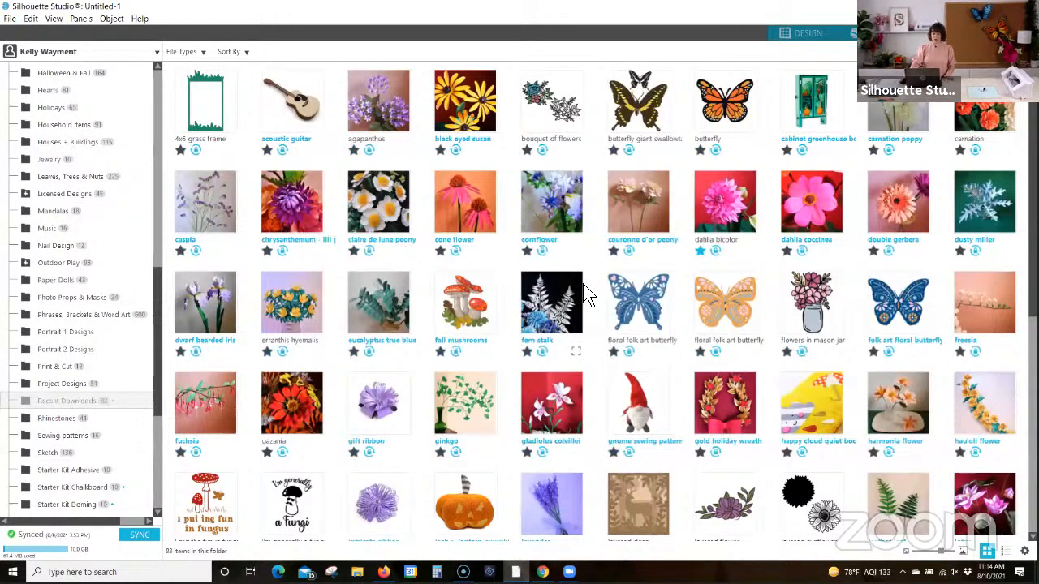
Step: Look through the designs in the Recent Downloads folder and return to the design area
scroll(582, 284, down, 1)
scroll(582, 284, up, 1)
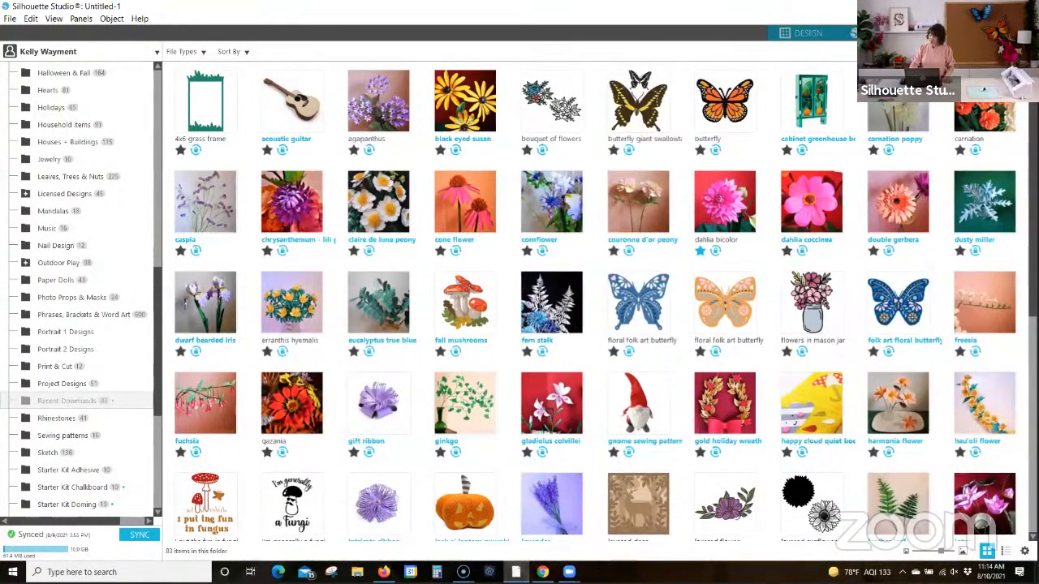
click(801, 34)
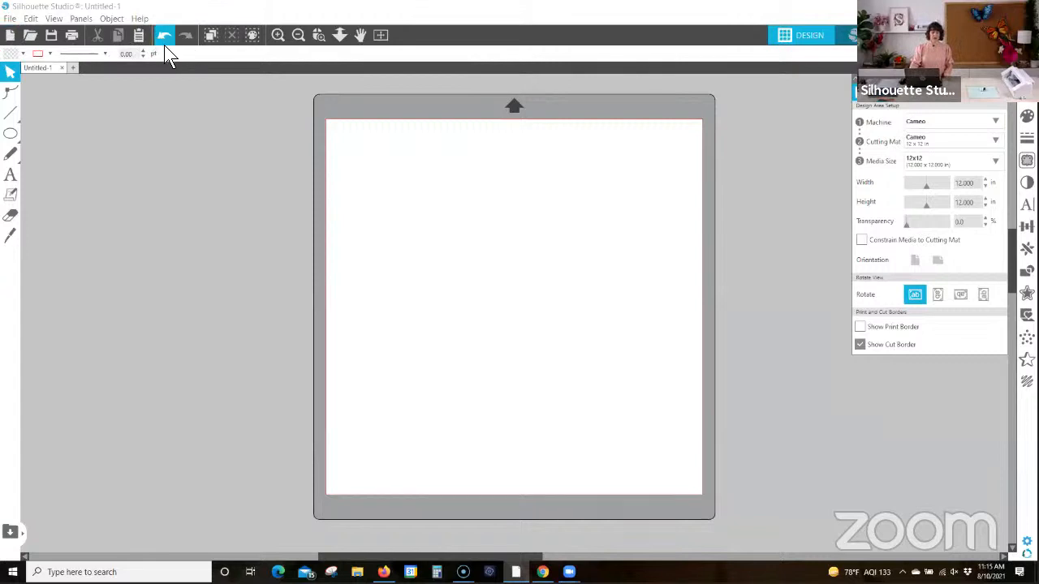
Step: Try the area zoom, drag zoom and pan tools on the cutting mat, and fit the page to the window
click(319, 38)
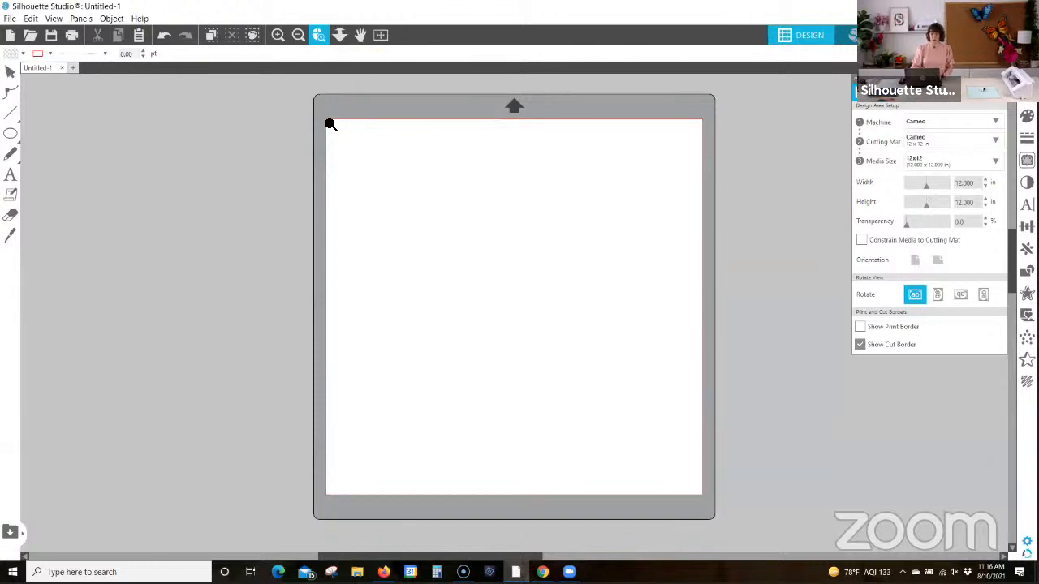
drag(281, 91, 447, 225)
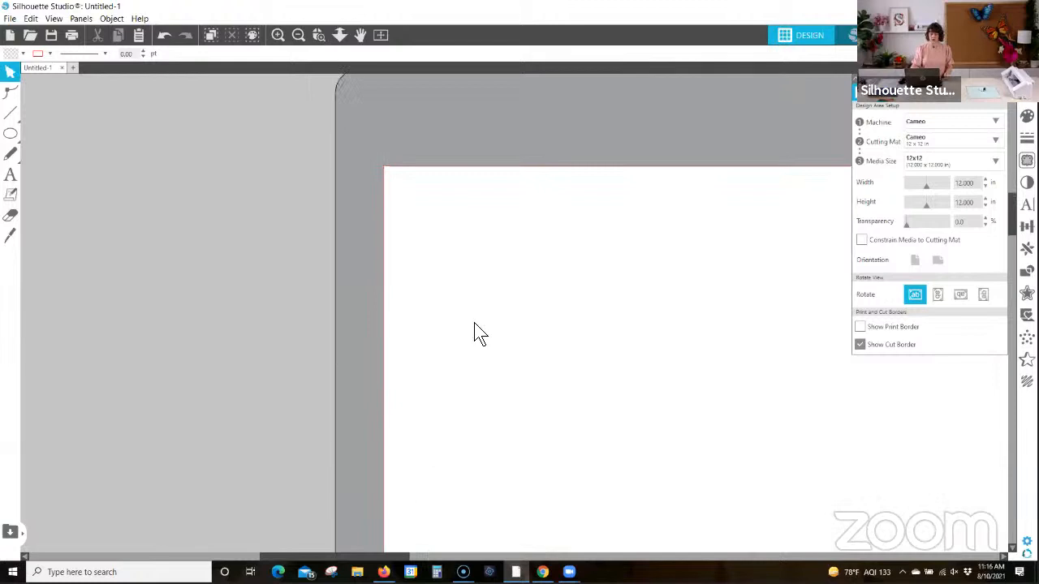
click(340, 35)
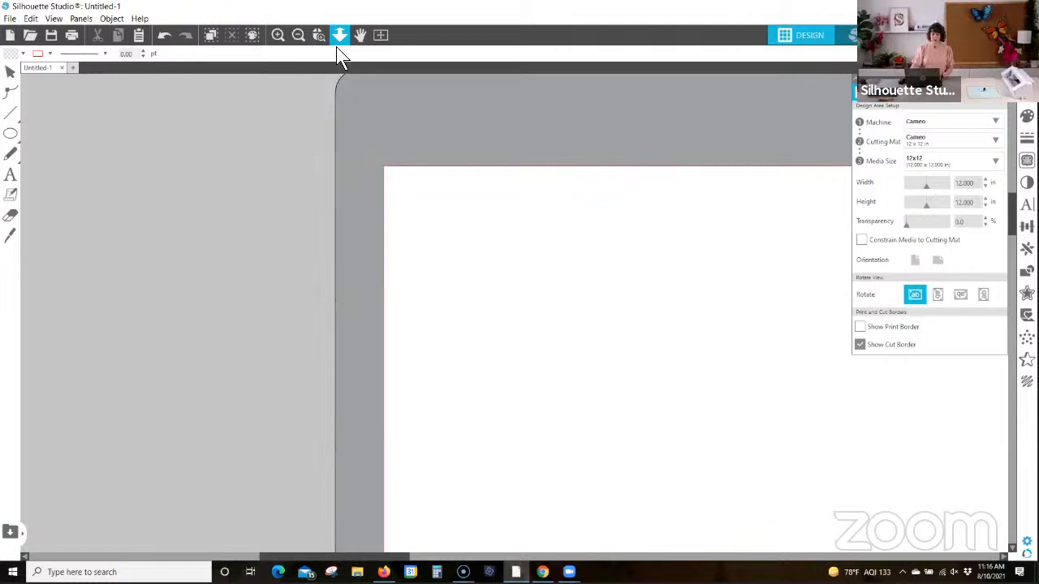
drag(487, 429, 424, 170)
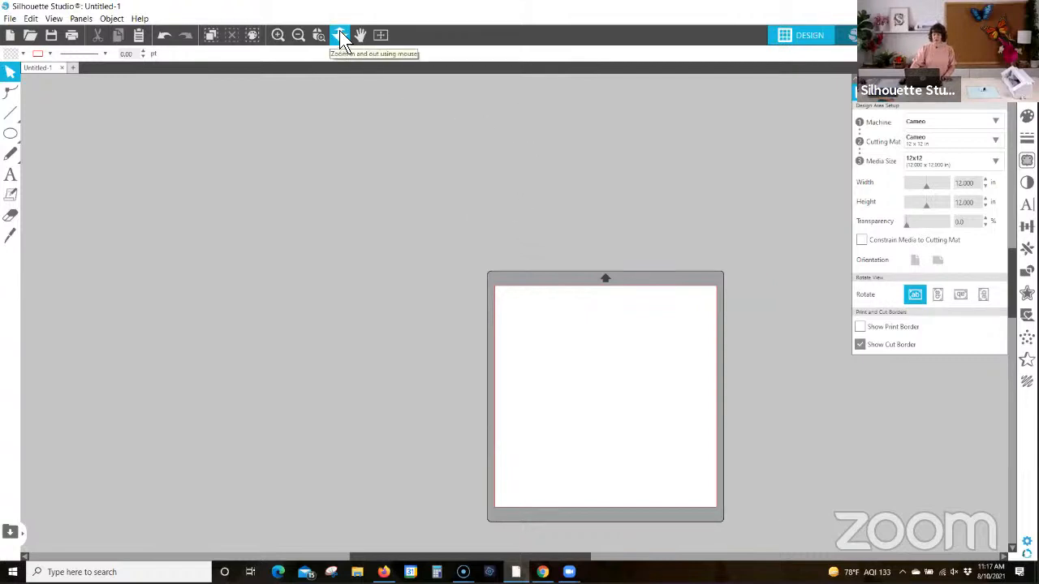
click(360, 35)
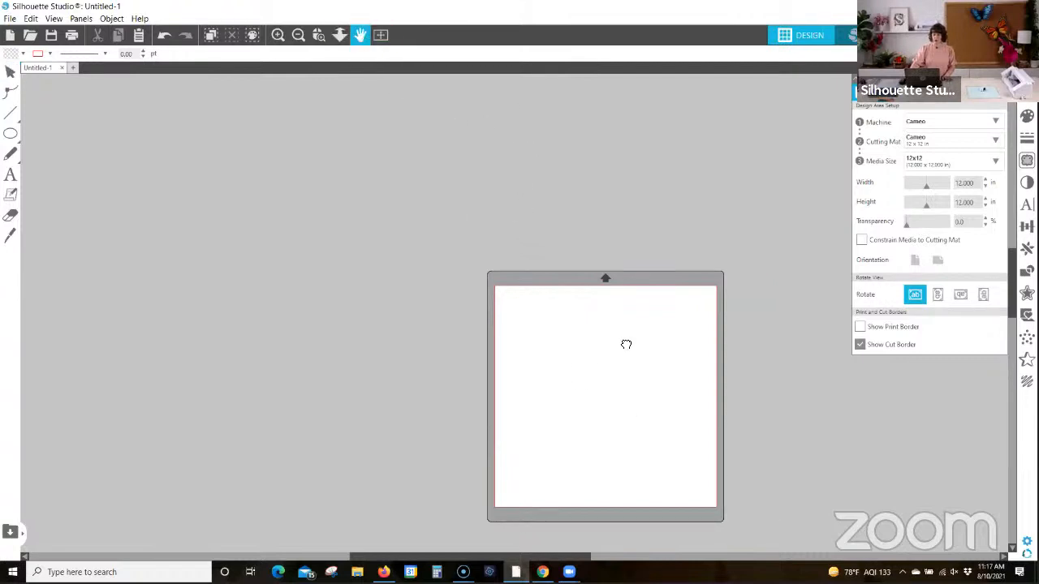
drag(624, 344, 491, 269)
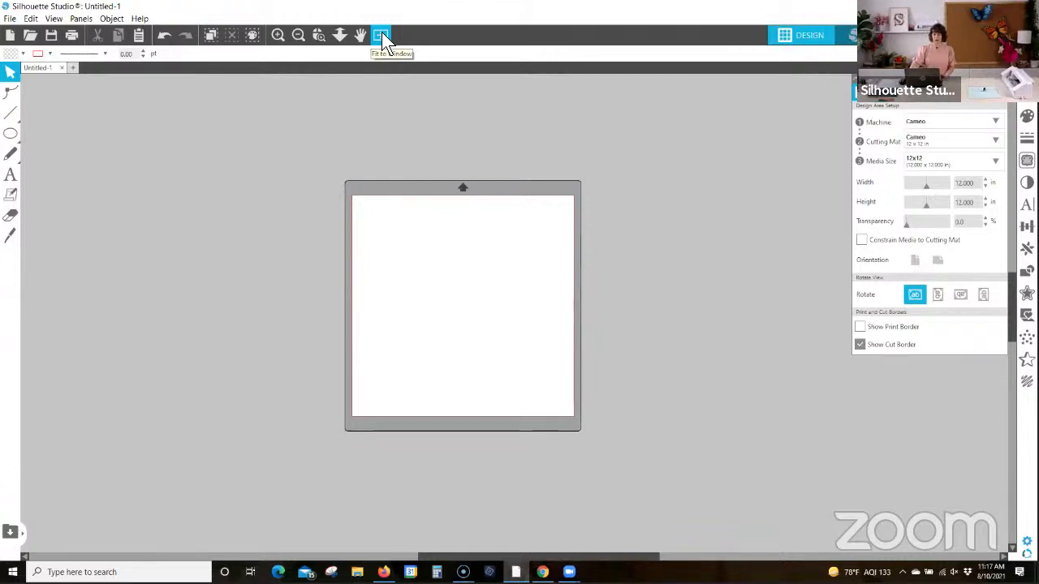
click(381, 34)
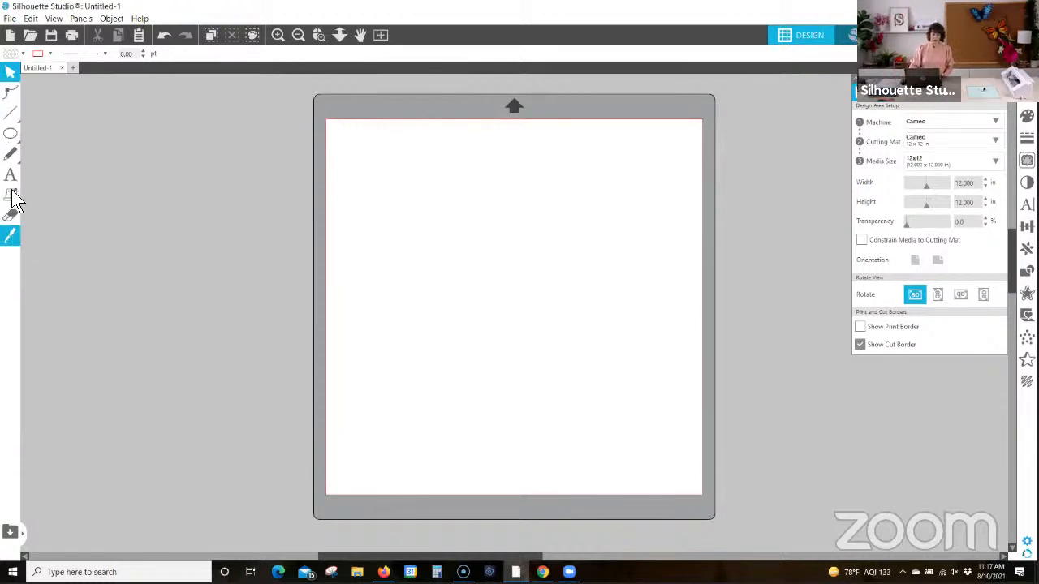
Step: Examine the point-editing tool and the available line, polygon, curve and arc drawing tools
click(9, 91)
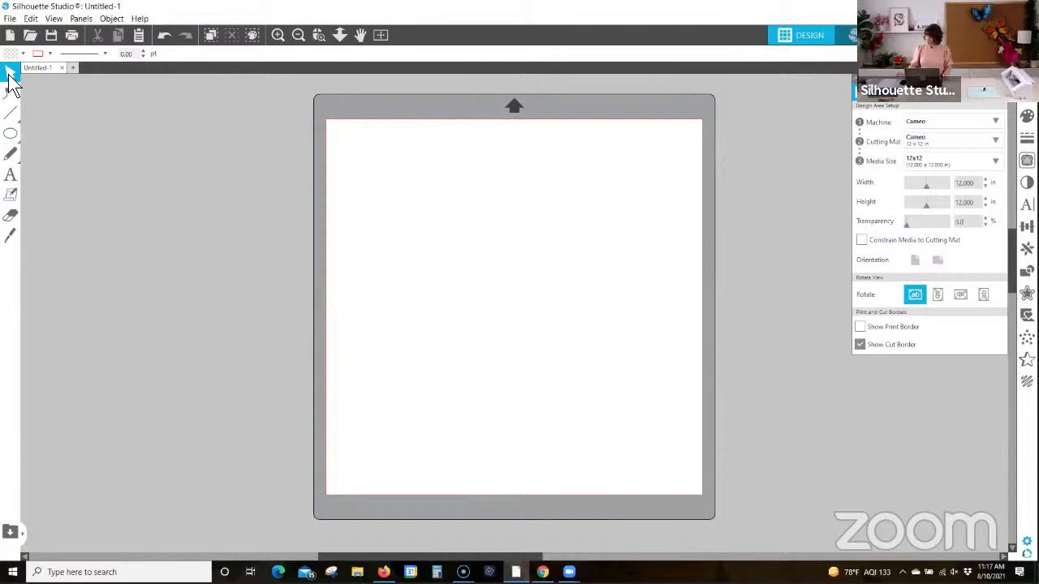
click(11, 114)
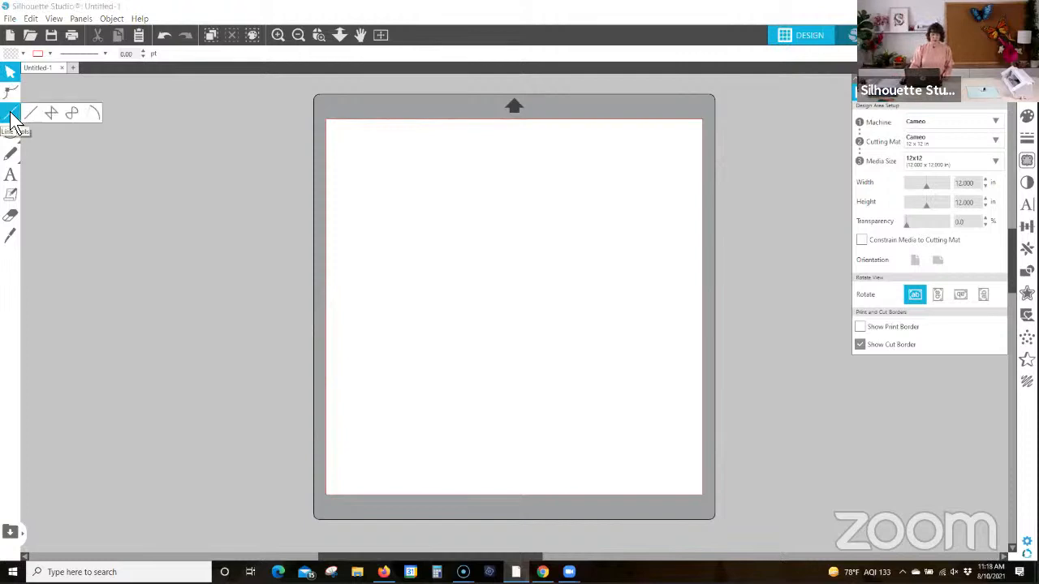
click(31, 115)
click(72, 114)
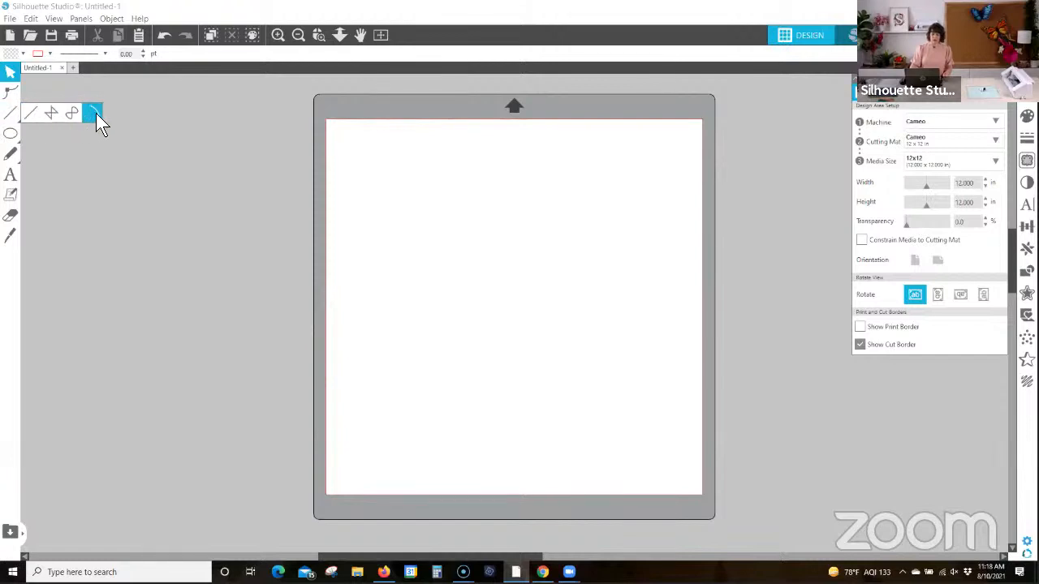
click(31, 112)
Step: Draw a six-sided regular polygon about 4.2 in tall near the page's upper-left corner, and delete it
mouse_move(11, 135)
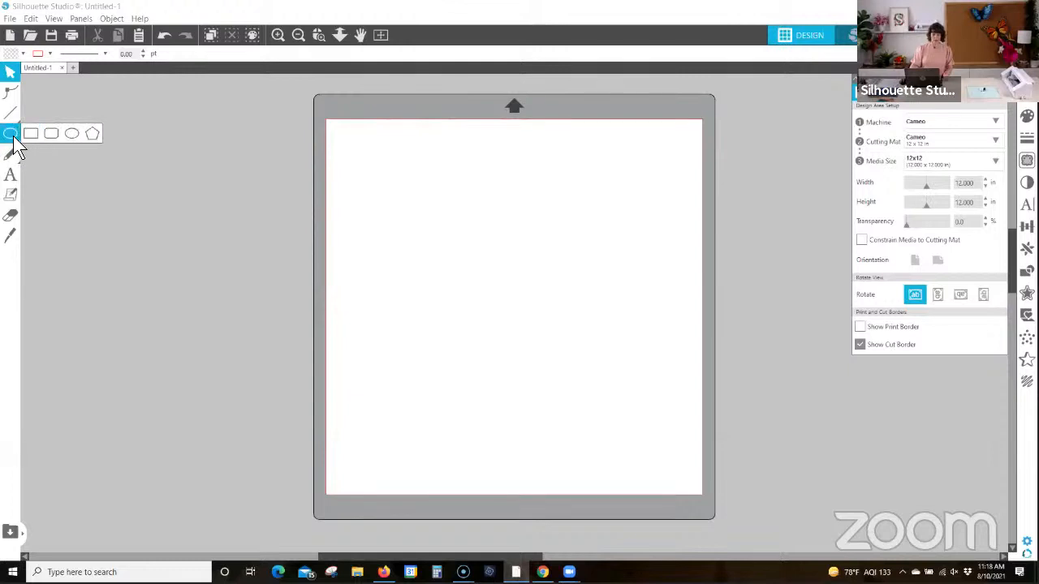
click(92, 137)
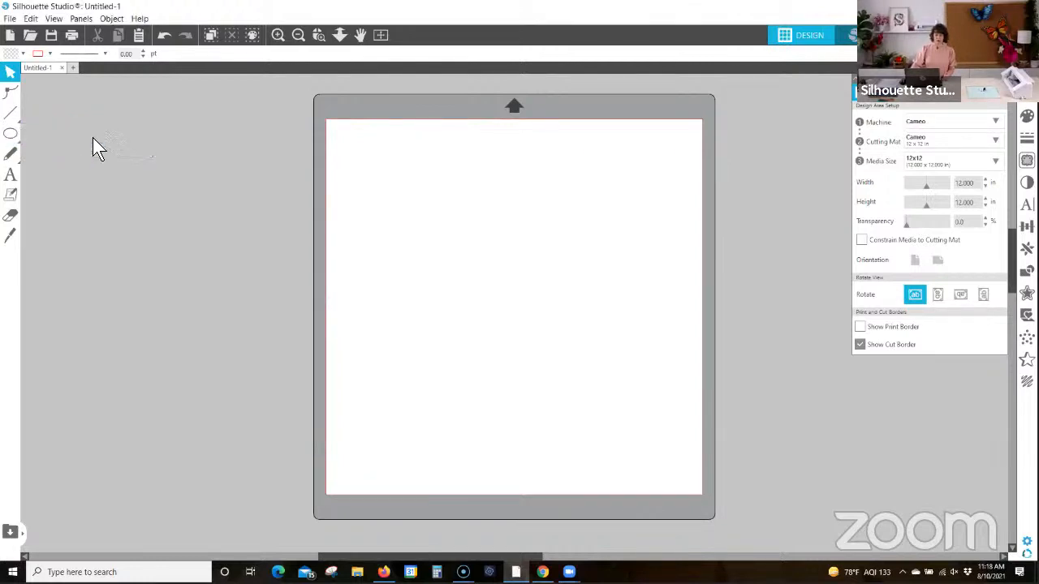
drag(424, 200, 453, 248)
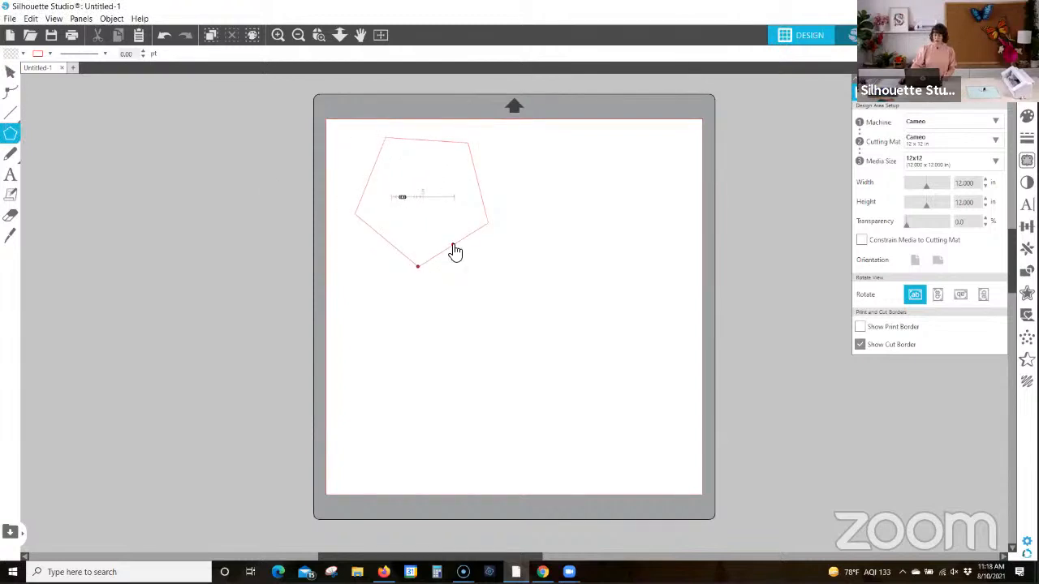
mouse_move(404, 197)
mouse_down()
mouse_move(422, 209)
mouse_move(406, 213)
mouse_up()
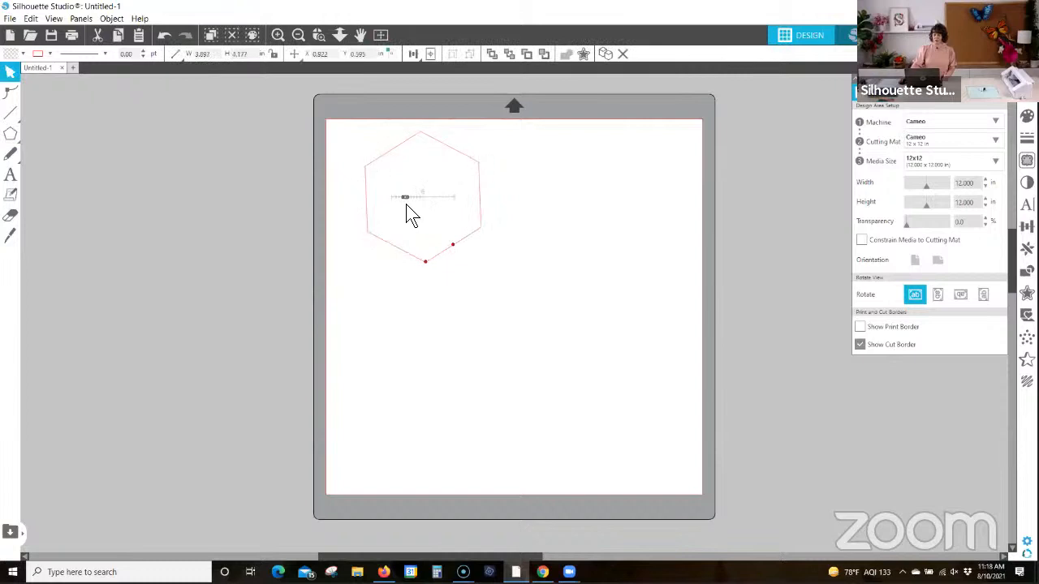
click(375, 164)
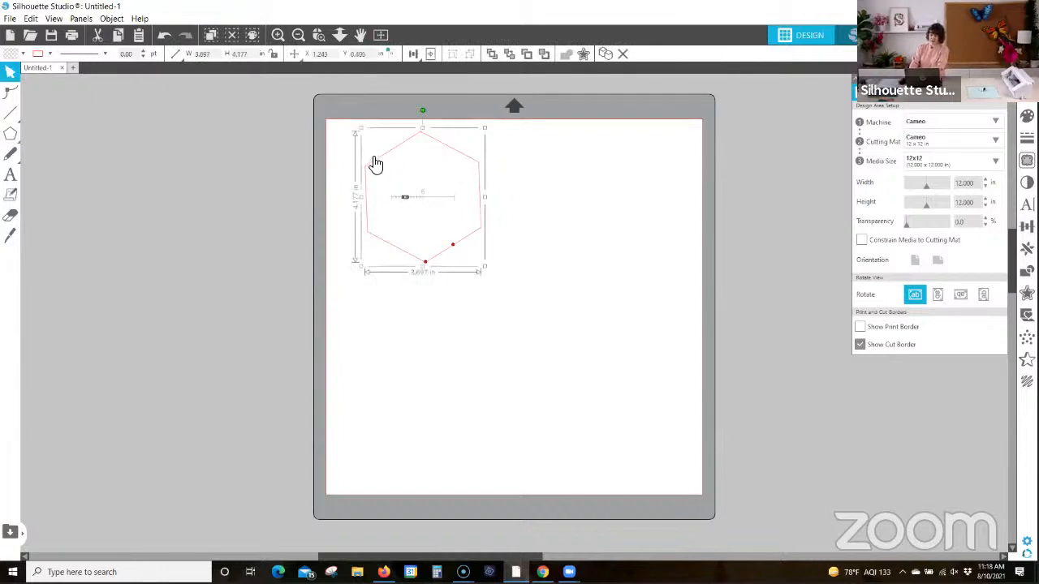
key(Delete)
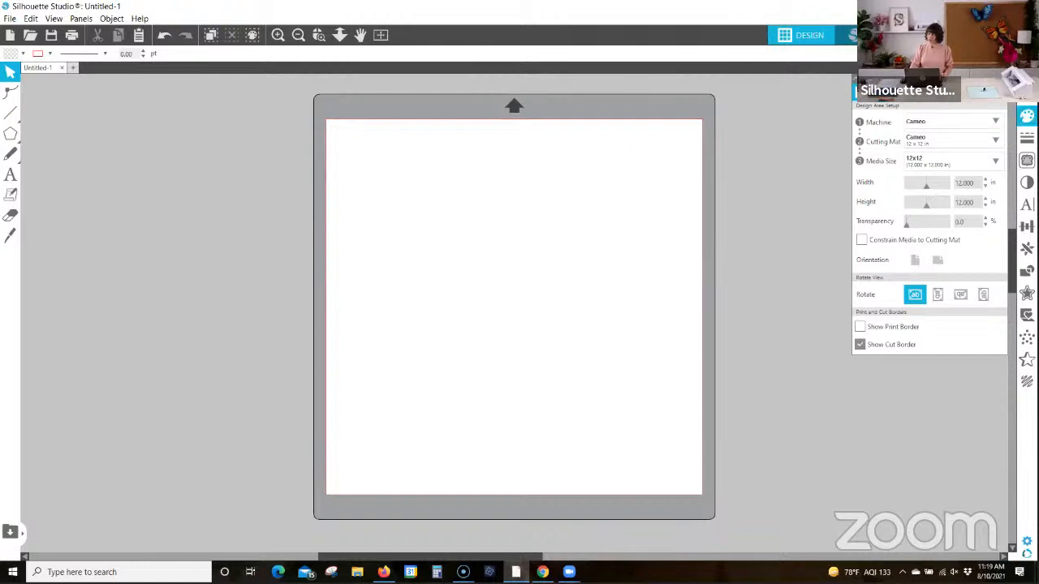
Step: Show the Fill Color options and draw a rounded rectangle about 2.24 by 3.01 in near the page's upper-left corner
click(1027, 116)
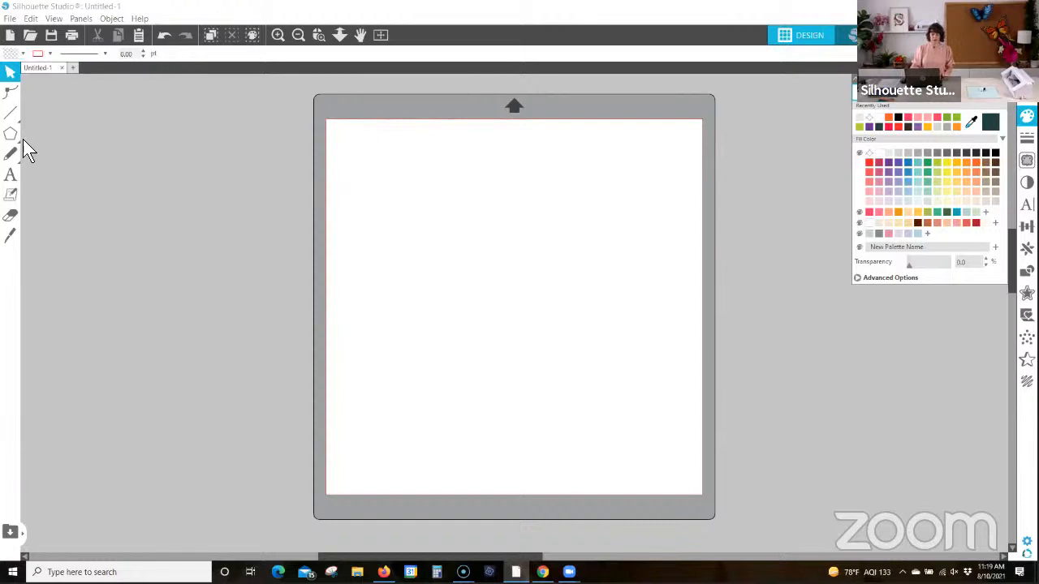
mouse_move(13, 139)
click(51, 134)
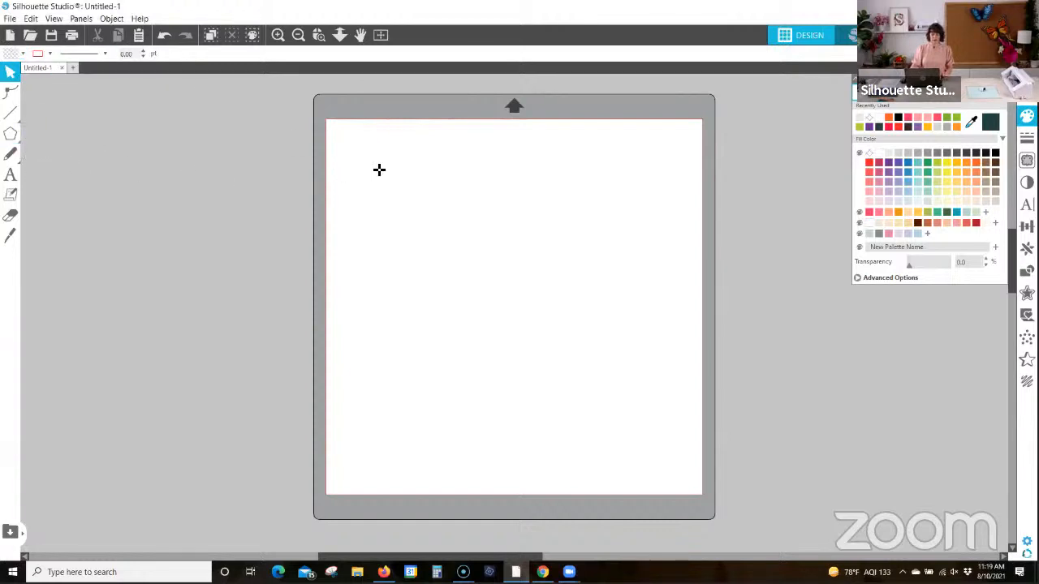
click(384, 163)
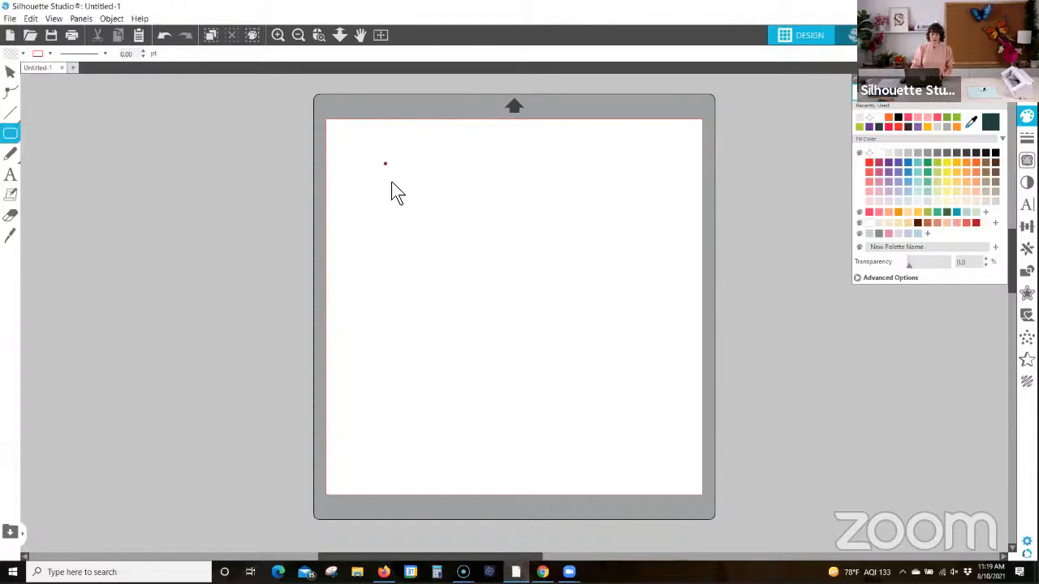
click(455, 258)
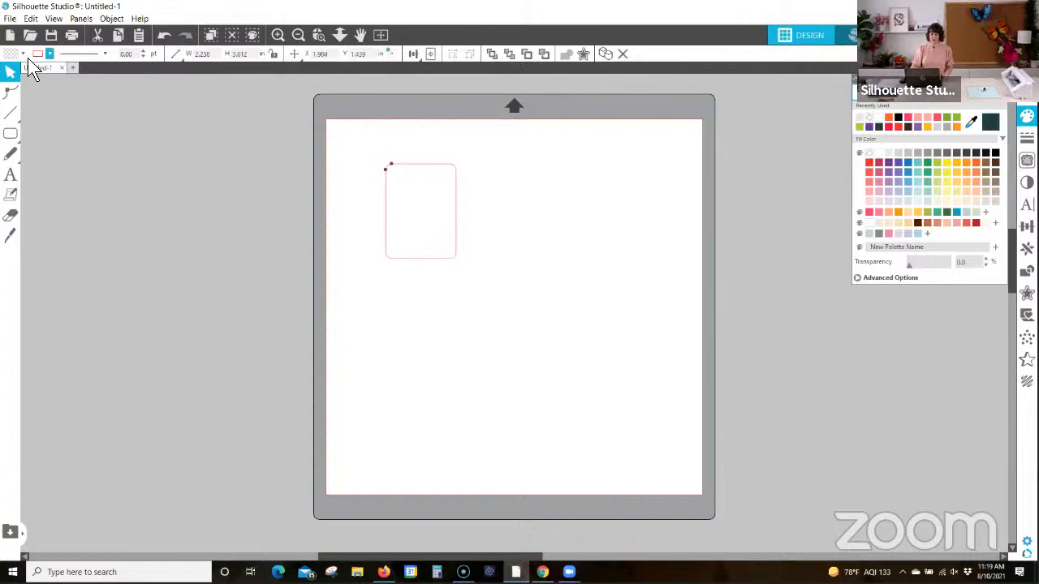
Step: Fill the rounded rectangle with green and set its line color to black
click(417, 173)
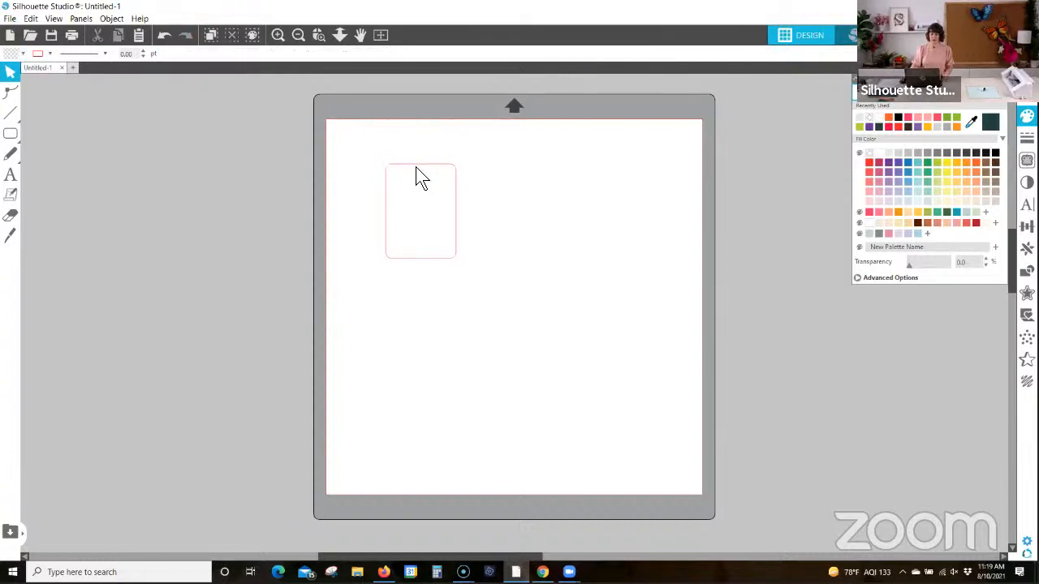
click(417, 173)
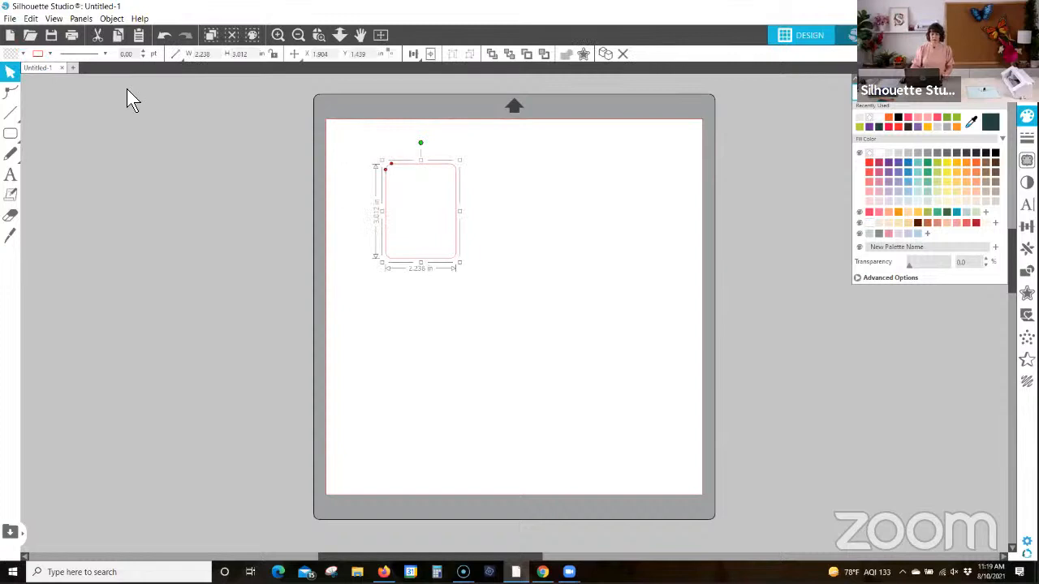
click(22, 53)
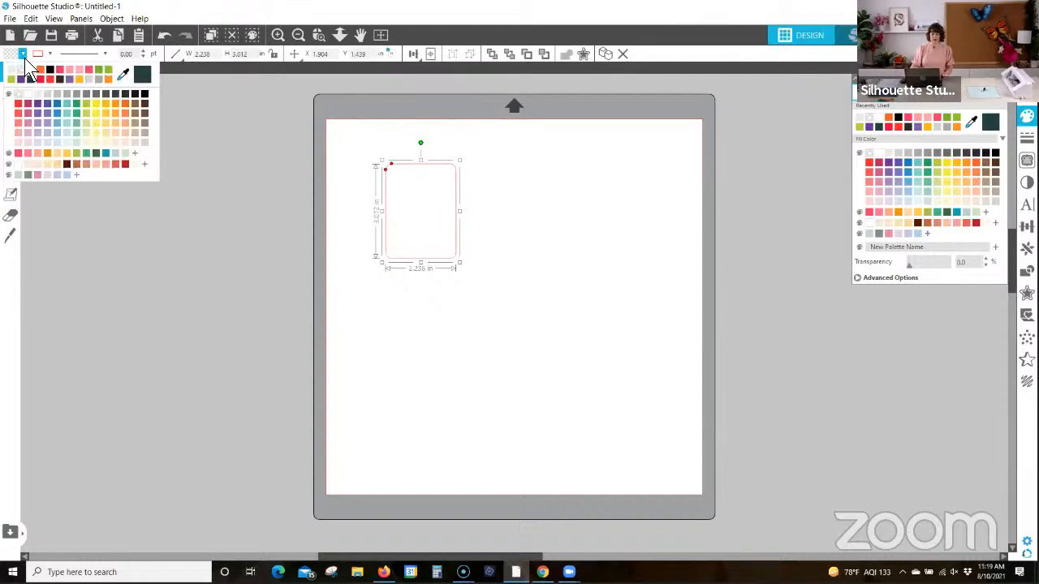
click(77, 113)
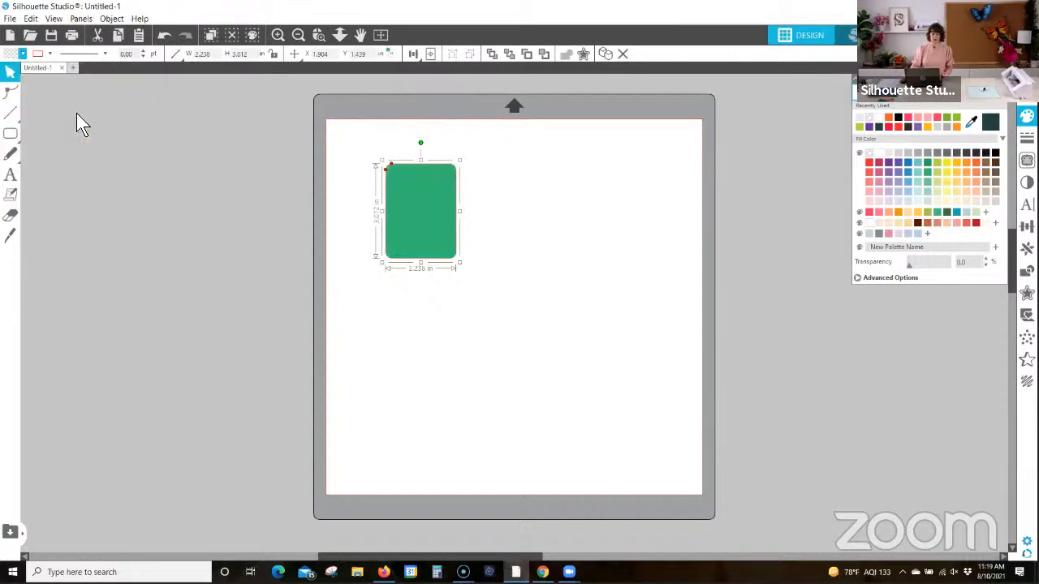
click(48, 53)
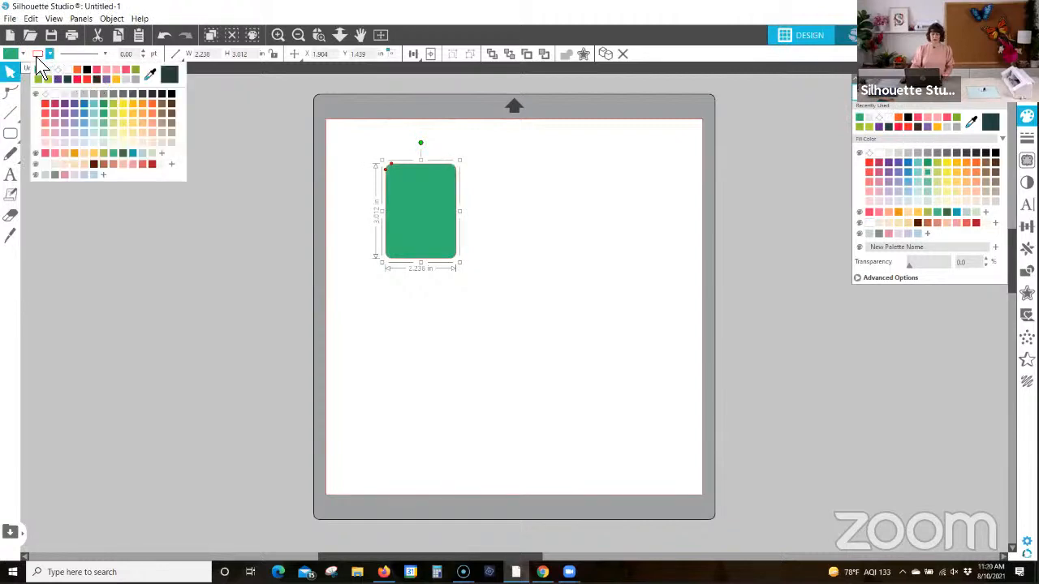
click(172, 95)
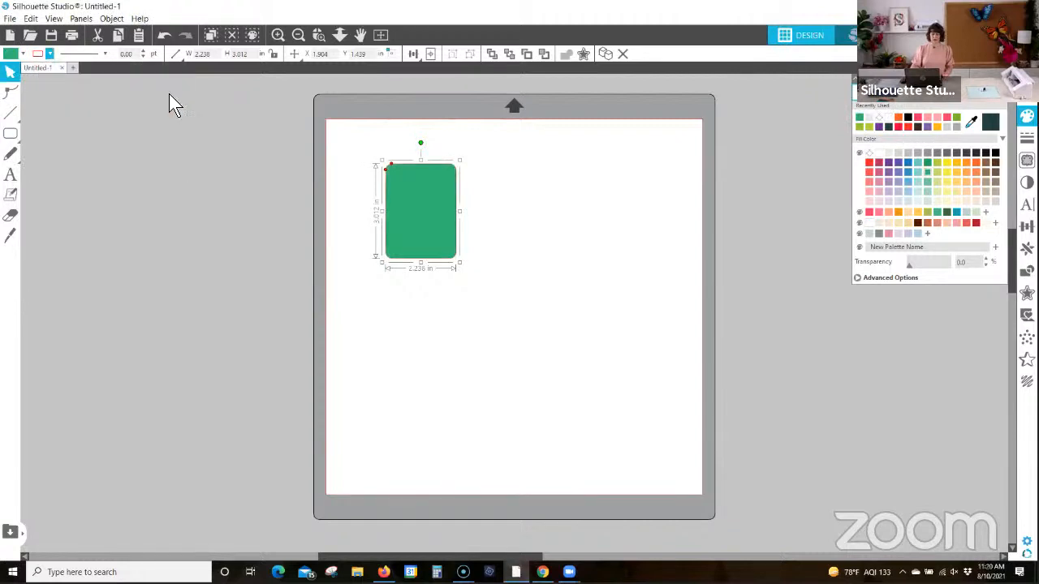
click(65, 136)
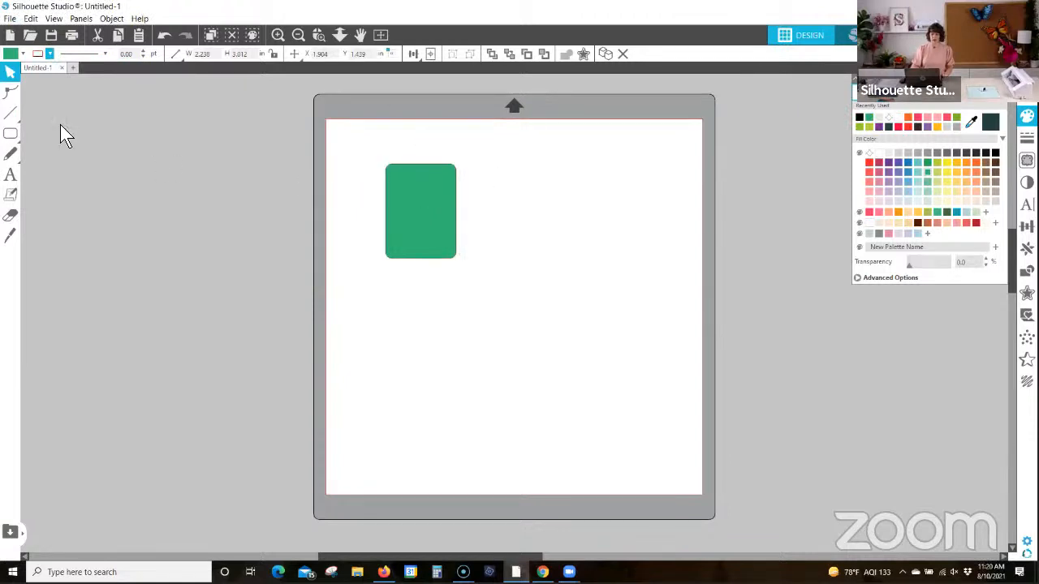
Step: Draw a rectangle about 2.03 by 2.34 in to the right of the green shape and set its line color to blue-violet
click(11, 133)
drag(491, 155, 563, 236)
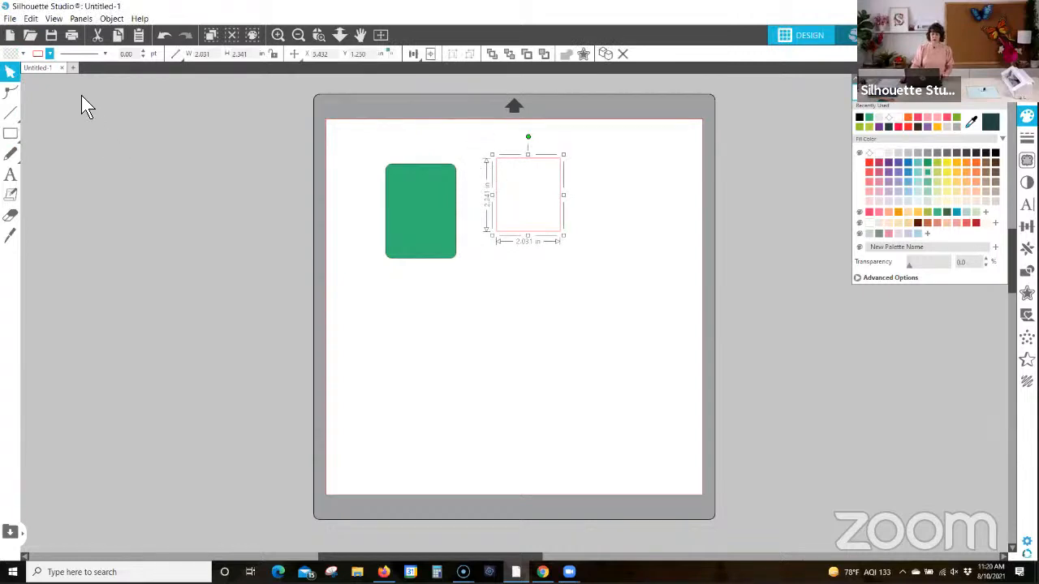
click(48, 53)
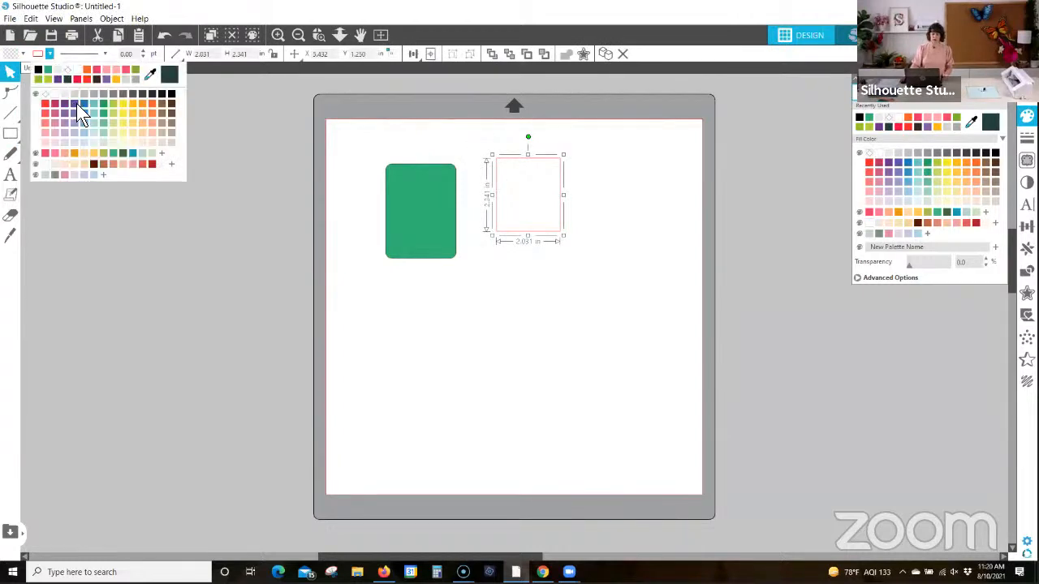
click(79, 106)
click(411, 148)
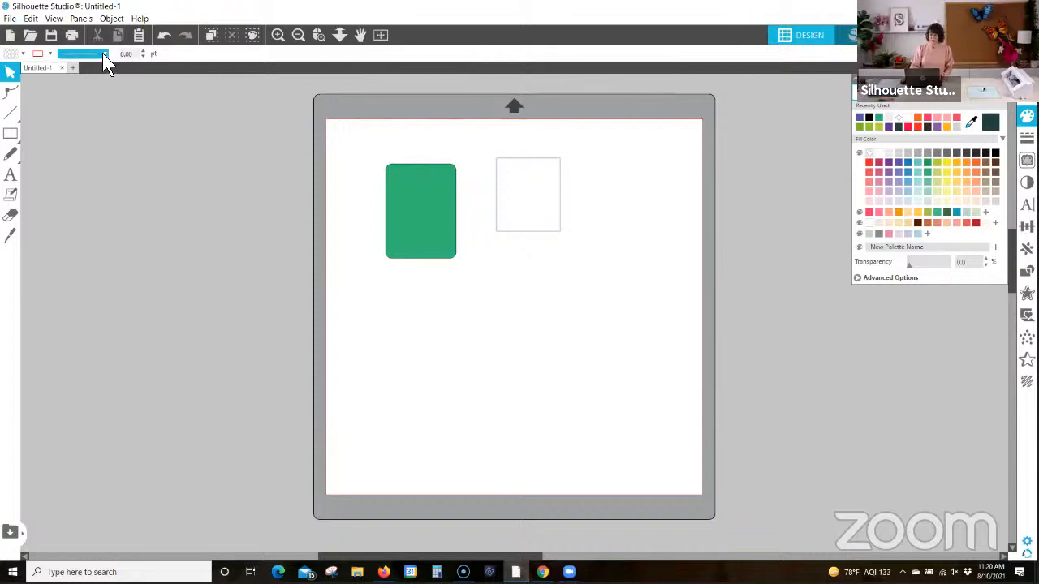
Step: Select the blue-violet outlined rectangle and look through the available line styles
click(497, 170)
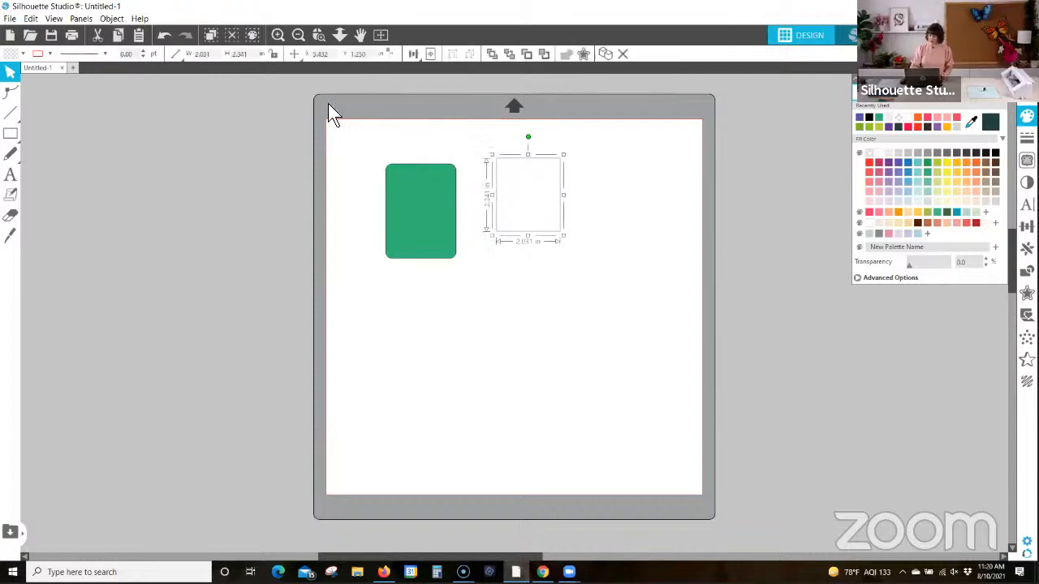
click(101, 58)
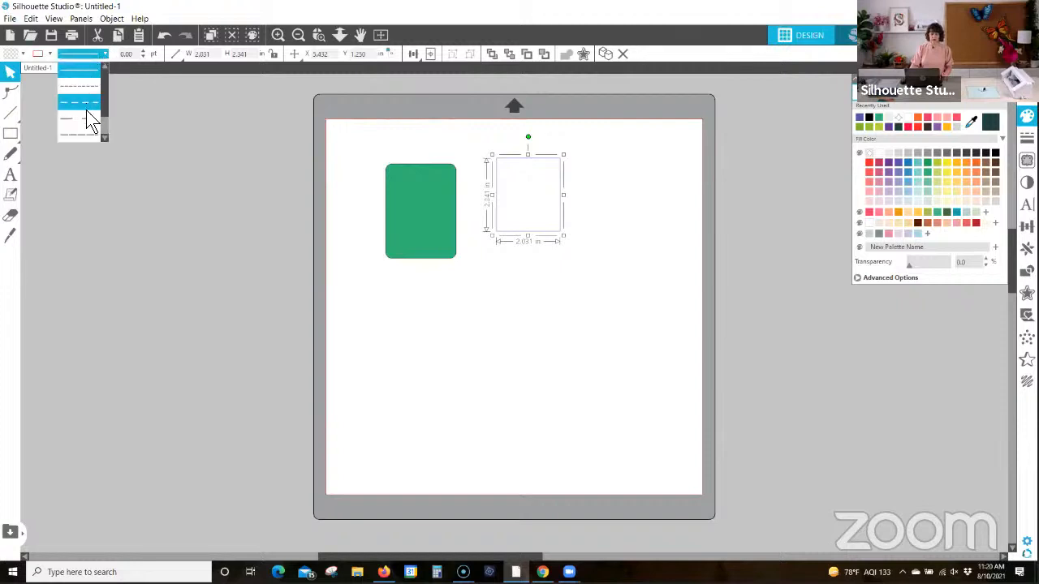
scroll(103, 110, down, 2)
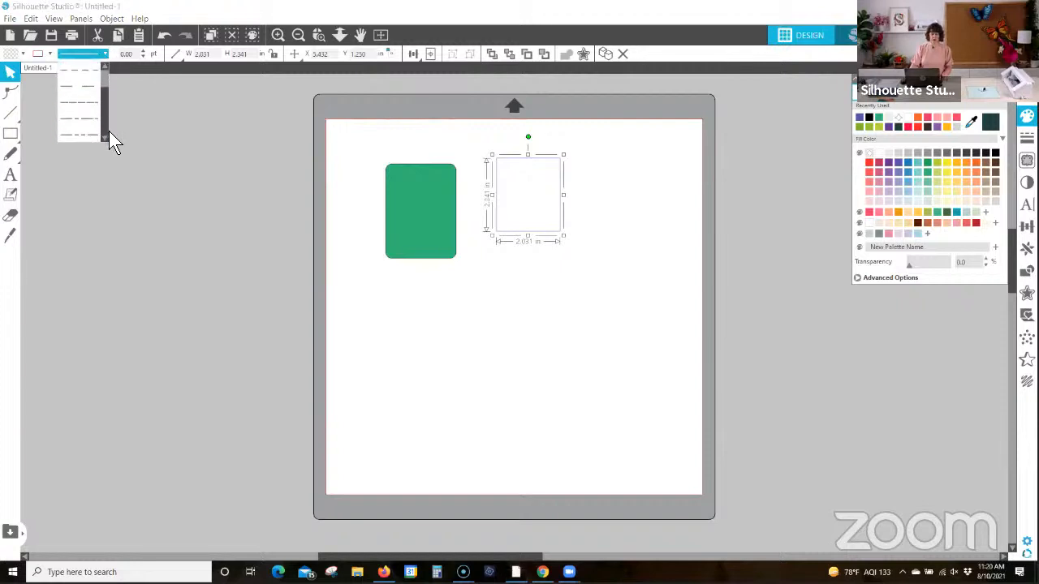
click(107, 74)
click(190, 127)
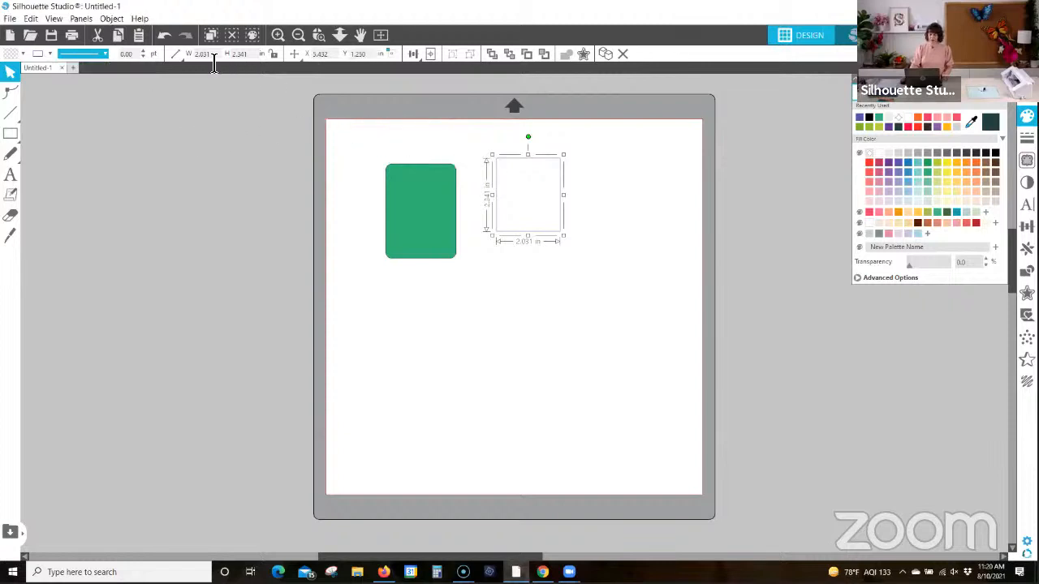
click(176, 55)
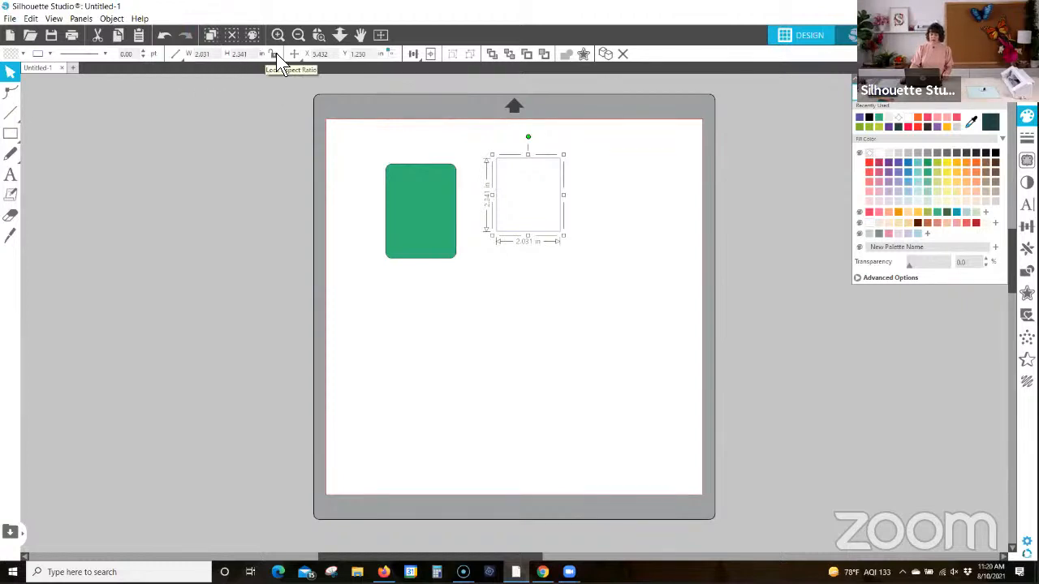
Step: Try center-aligning the green rounded rectangle with the outlined rectangle, and undo the alignment
click(413, 54)
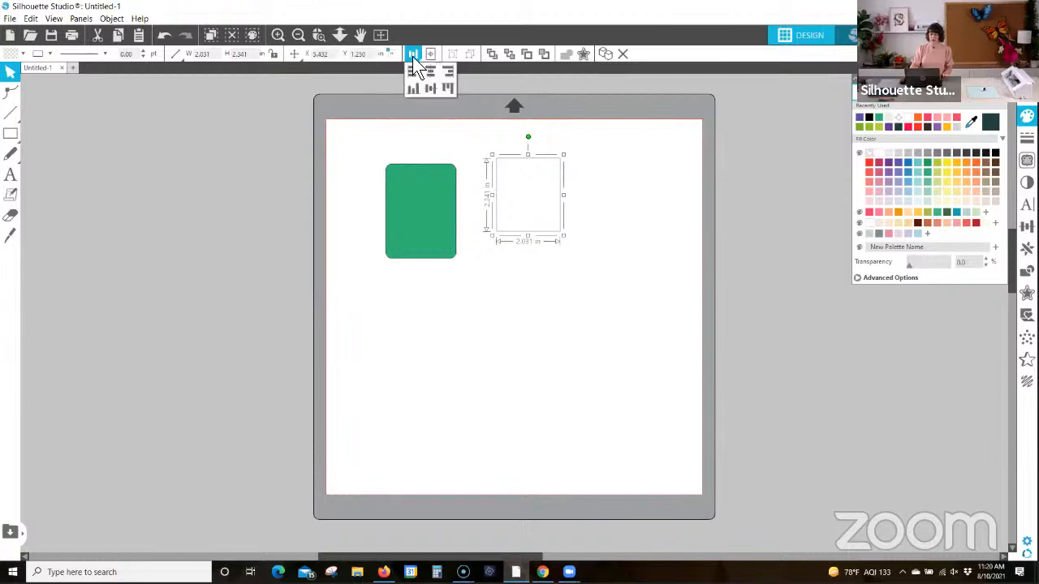
drag(418, 123, 510, 200)
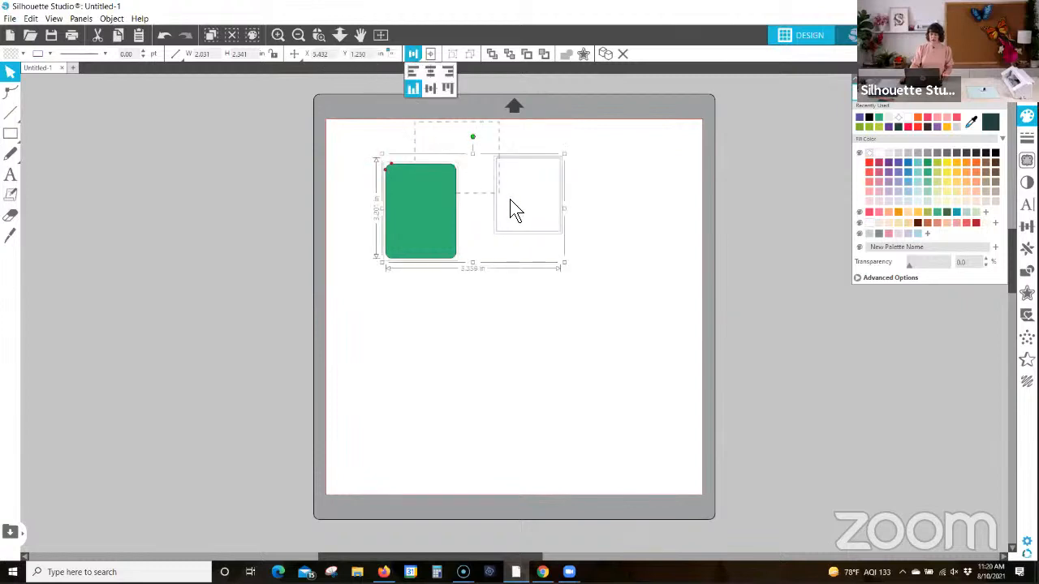
click(413, 52)
click(430, 73)
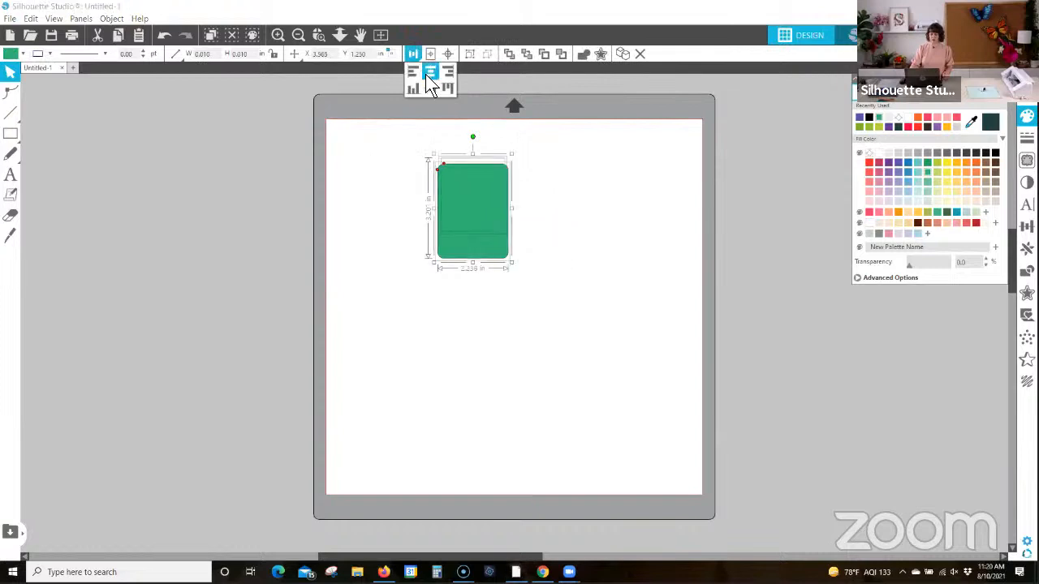
click(430, 88)
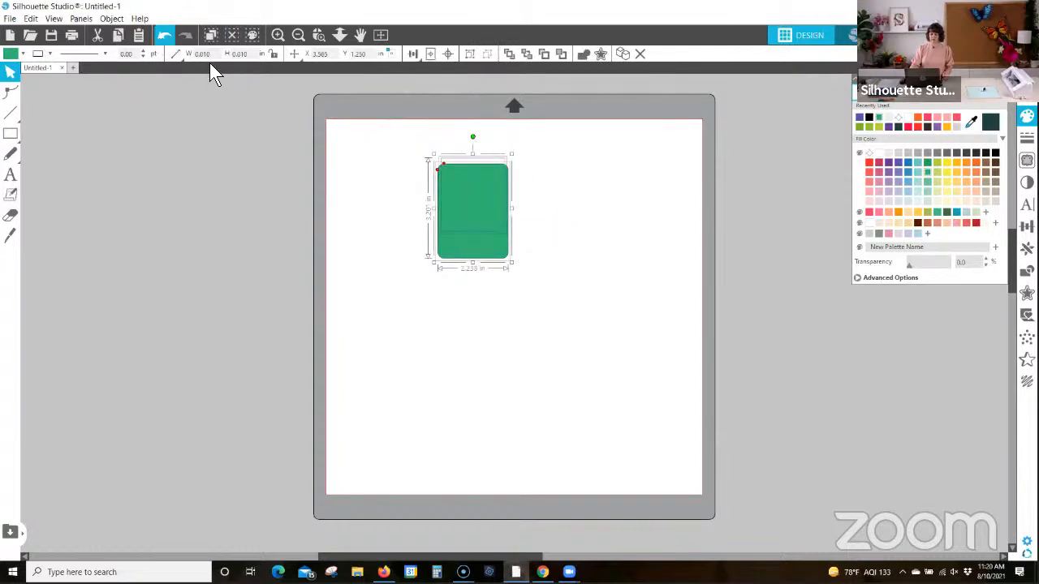
click(165, 35)
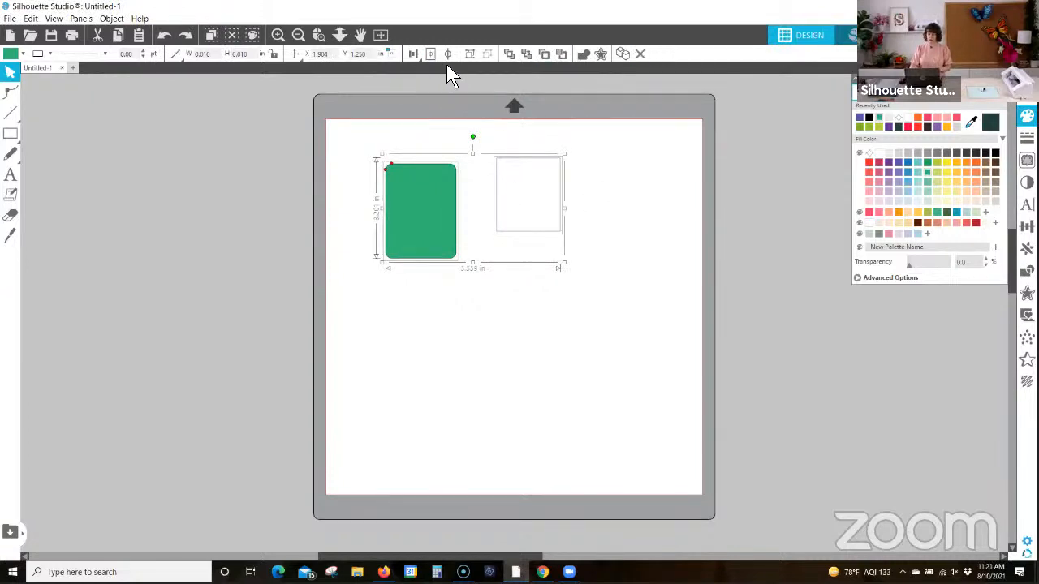
click(595, 177)
click(441, 197)
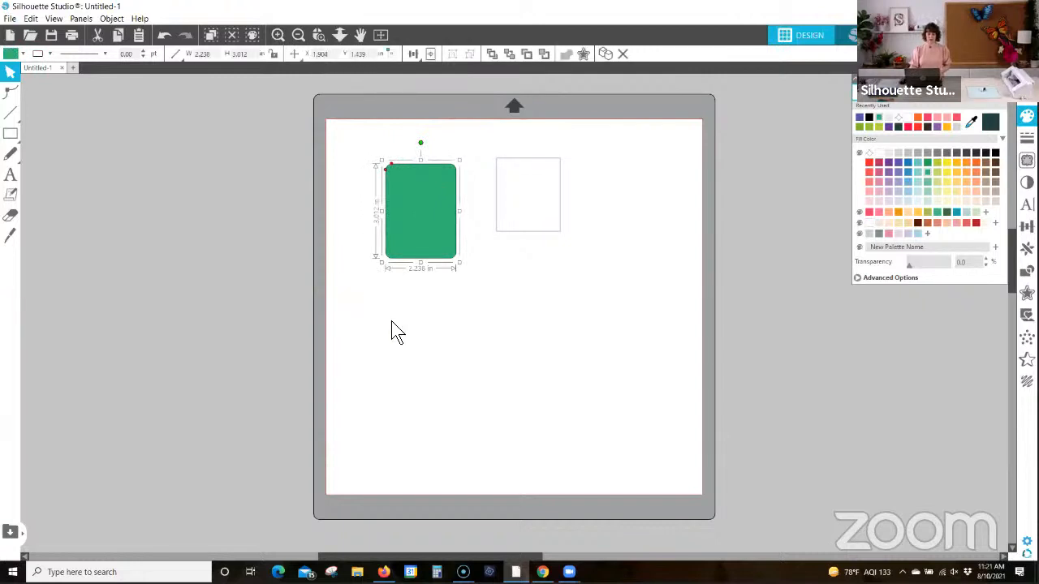
Step: Add the word "text" to the page below the green rounded rectangle
click(10, 175)
click(379, 330)
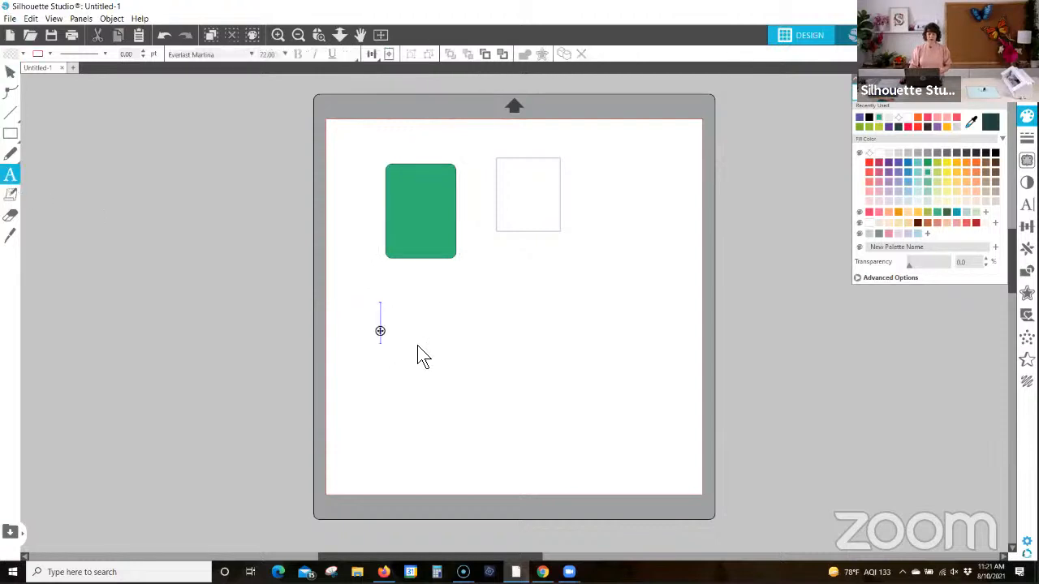
text(text)
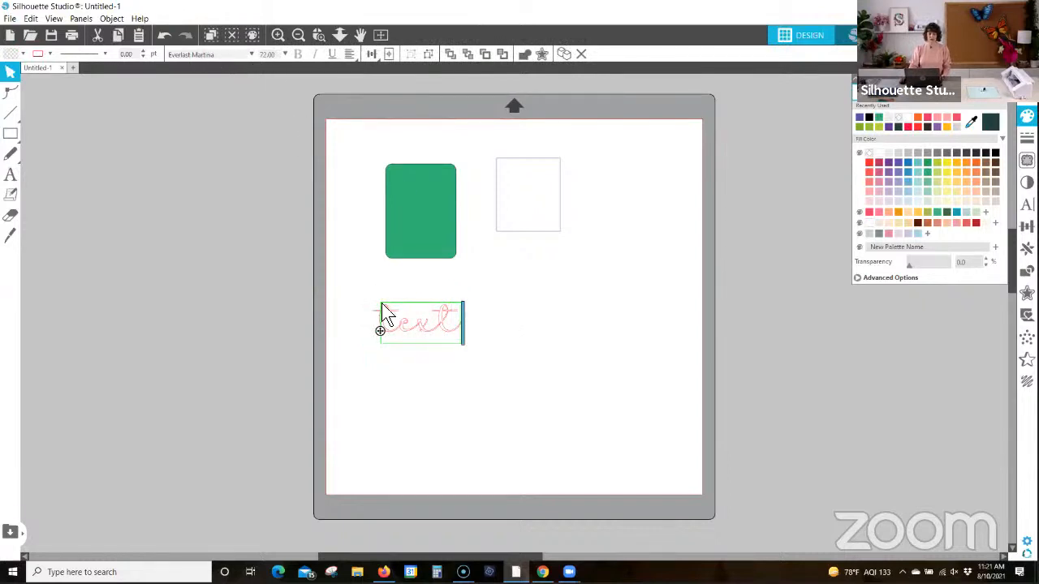
click(361, 331)
Step: Change the word's font to Felix Titling and show its text style options
click(404, 324)
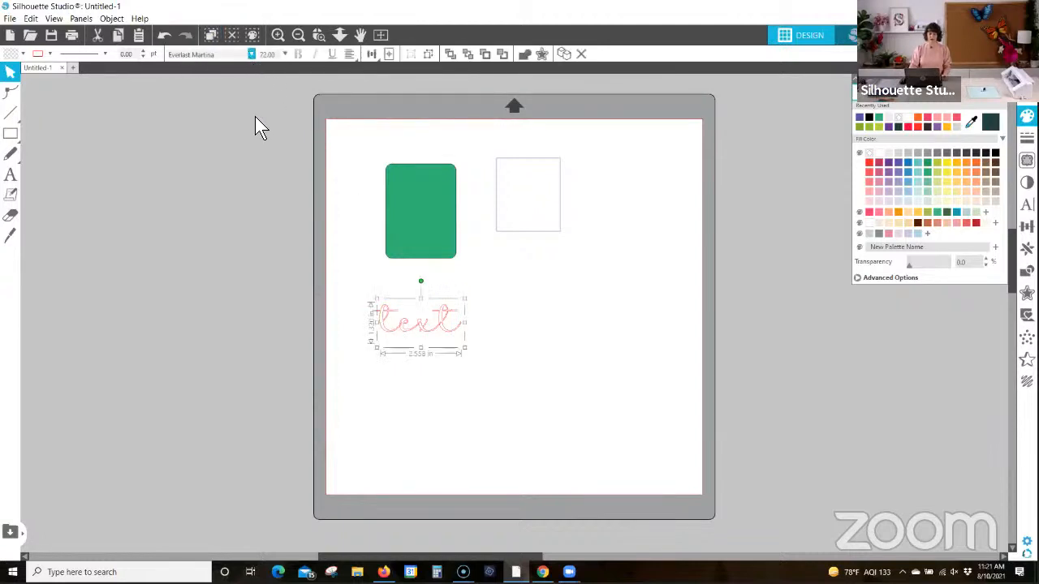
click(251, 53)
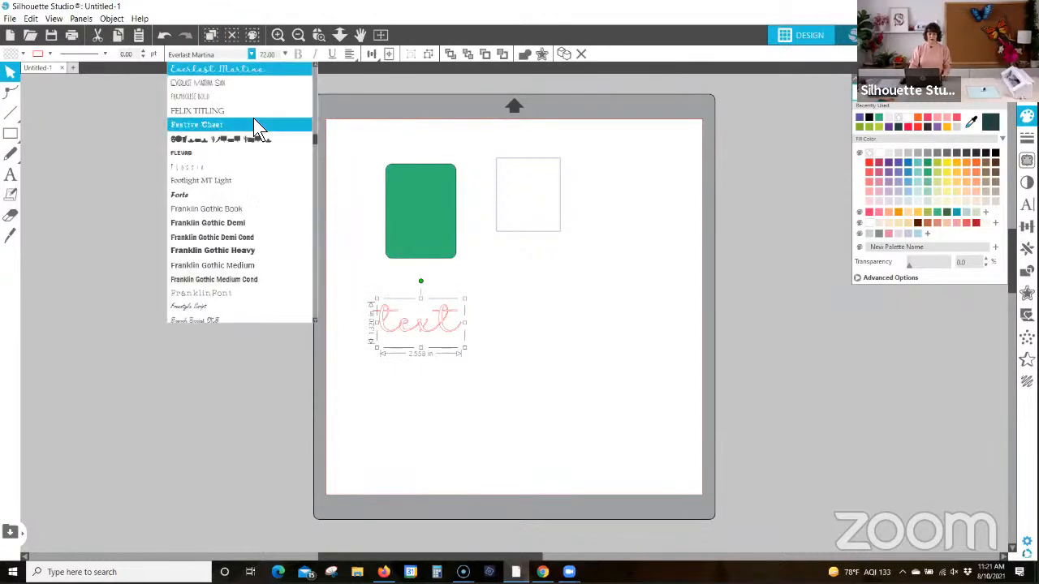
click(207, 112)
click(436, 264)
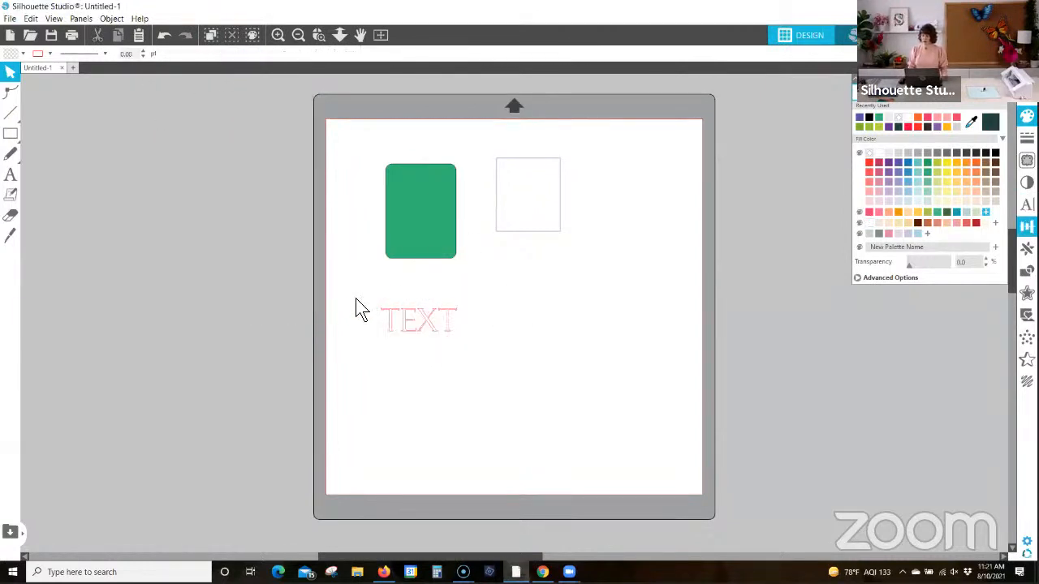
click(427, 321)
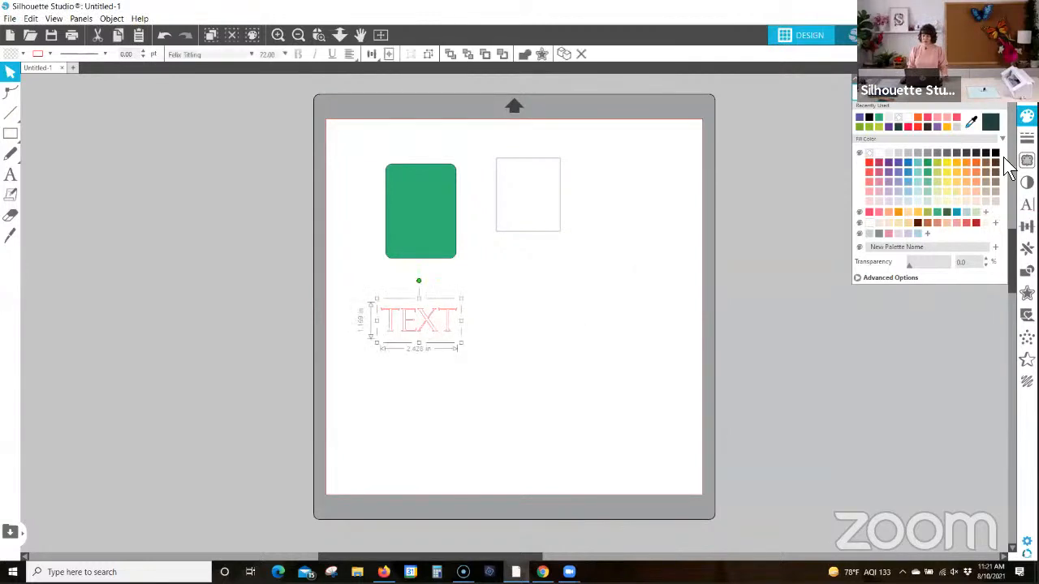
click(1026, 205)
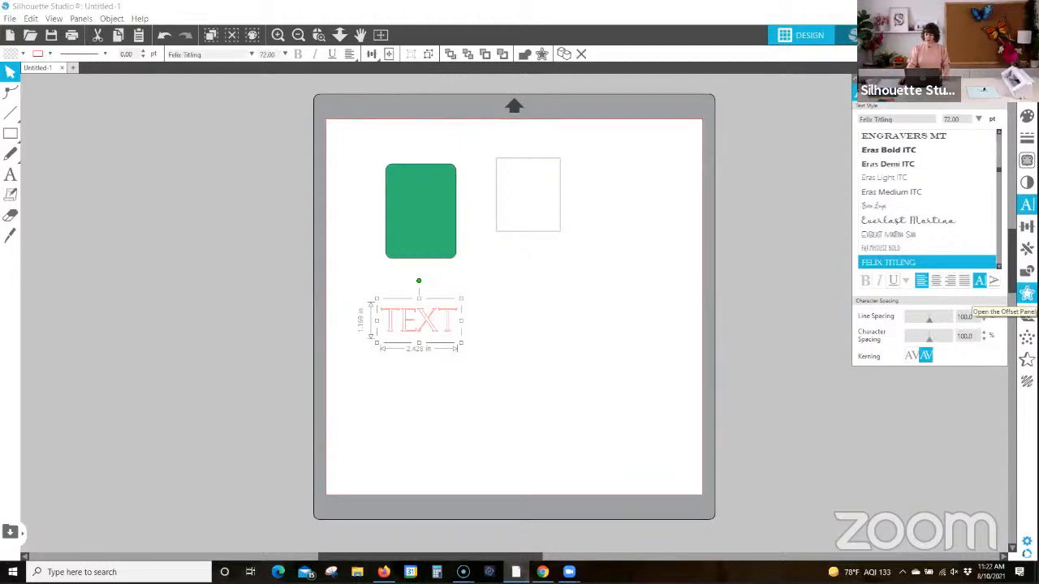
Step: Offset the word outward by 0.100 in with rounded corners
click(1026, 294)
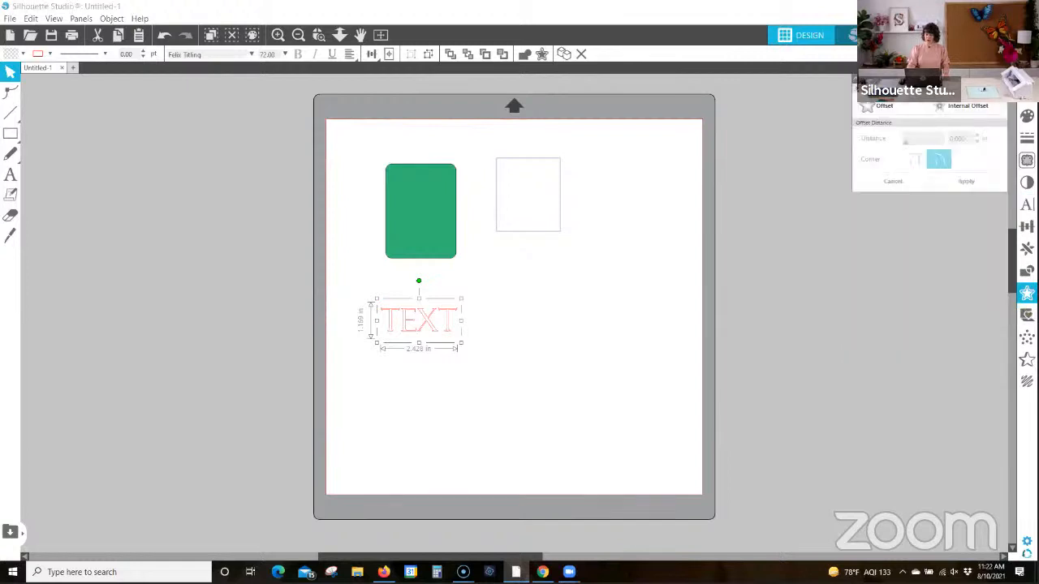
drag(967, 78, 617, 270)
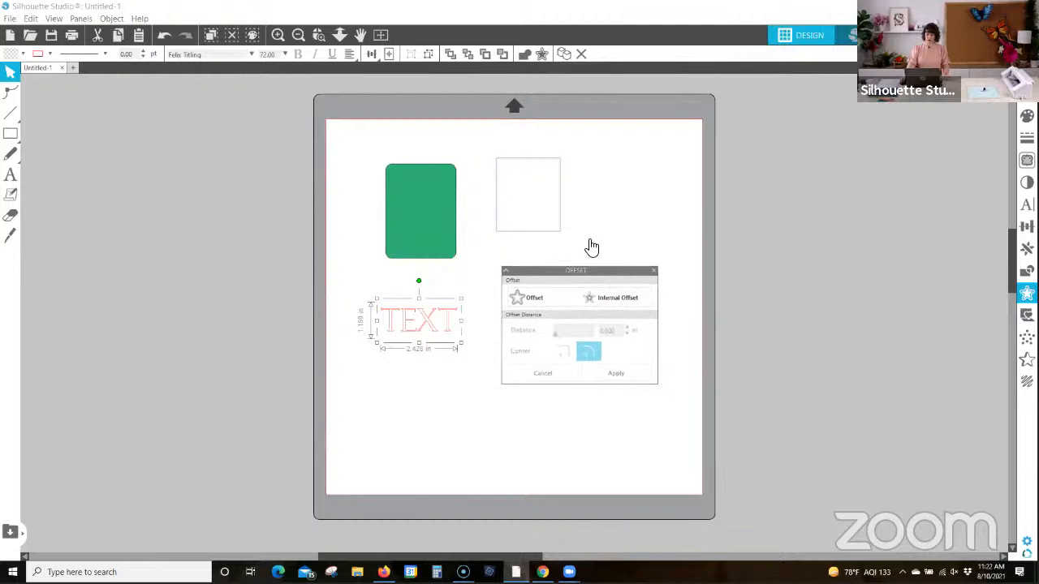
click(318, 34)
drag(329, 251, 674, 401)
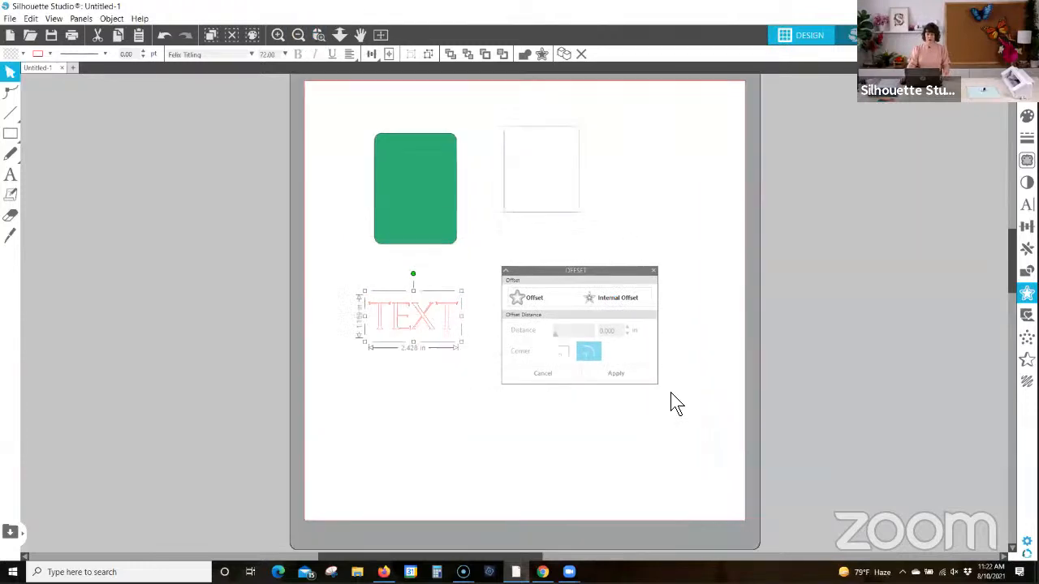
click(614, 297)
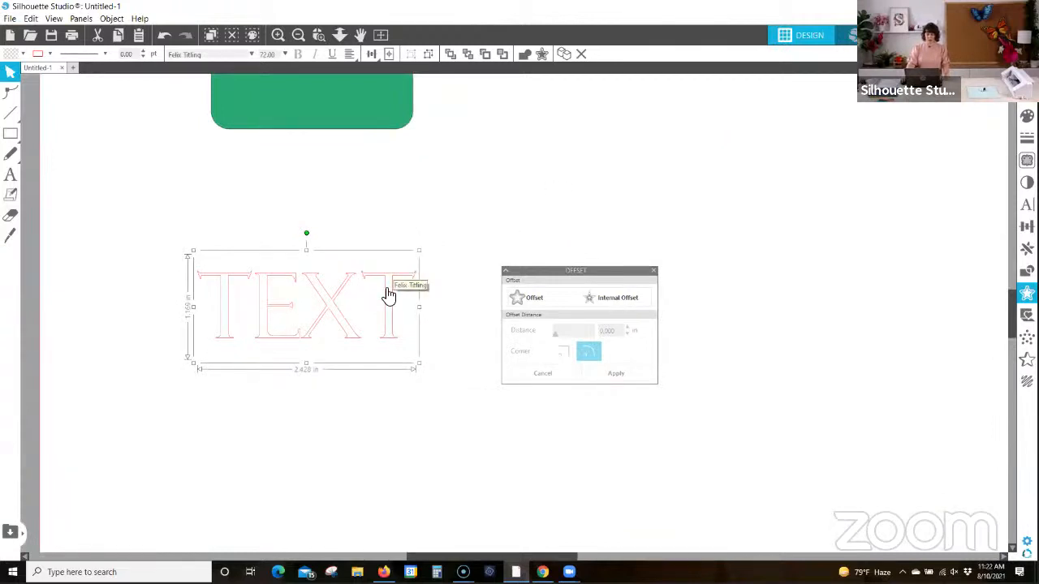
click(529, 296)
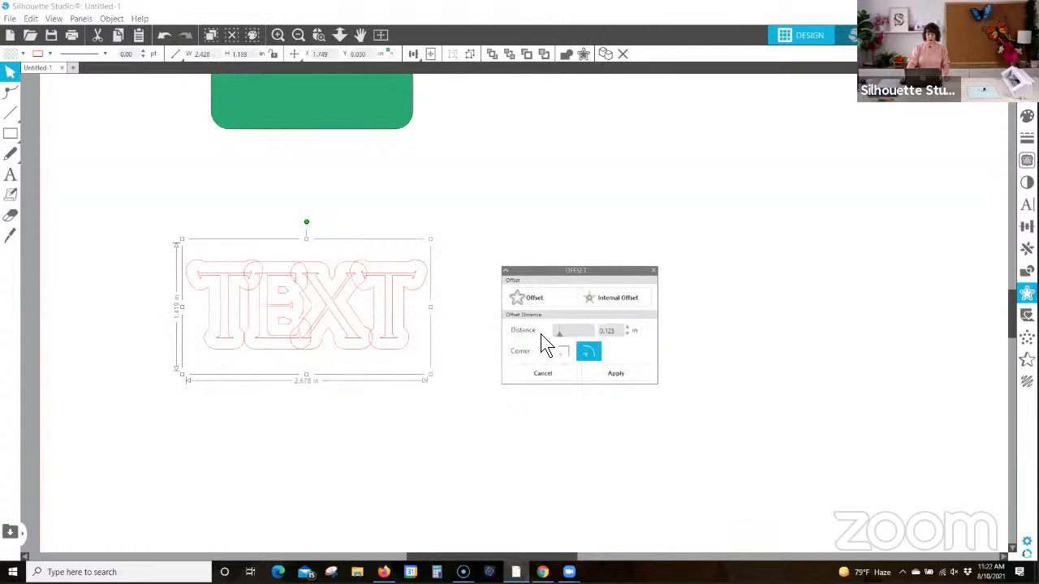
mouse_move(560, 333)
mouse_down()
mouse_move(569, 332)
mouse_move(557, 334)
mouse_up()
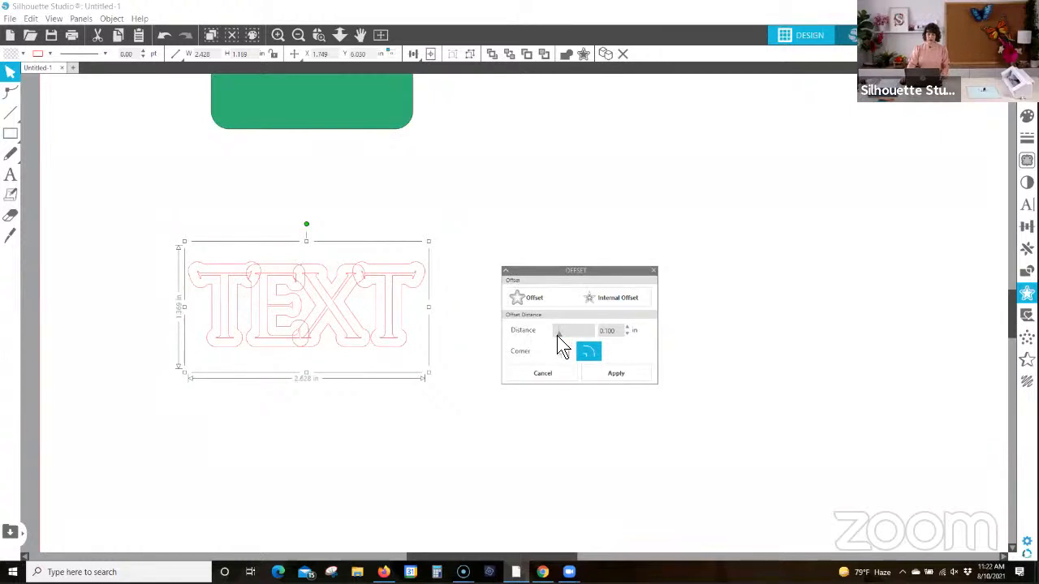
click(629, 373)
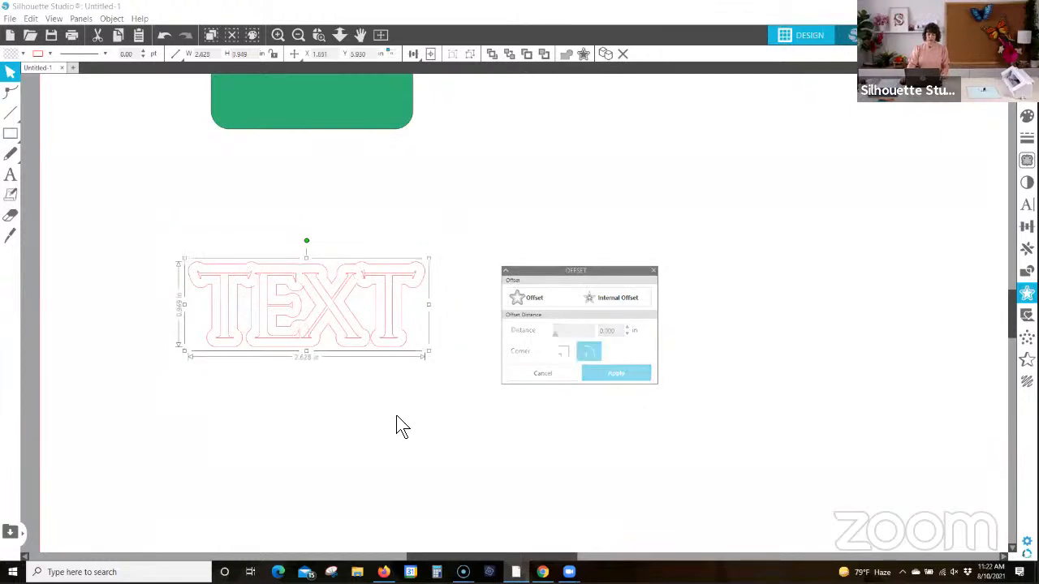
Step: Move the original text below its offset outline and back inside it, and close the Offset options
drag(335, 304, 358, 390)
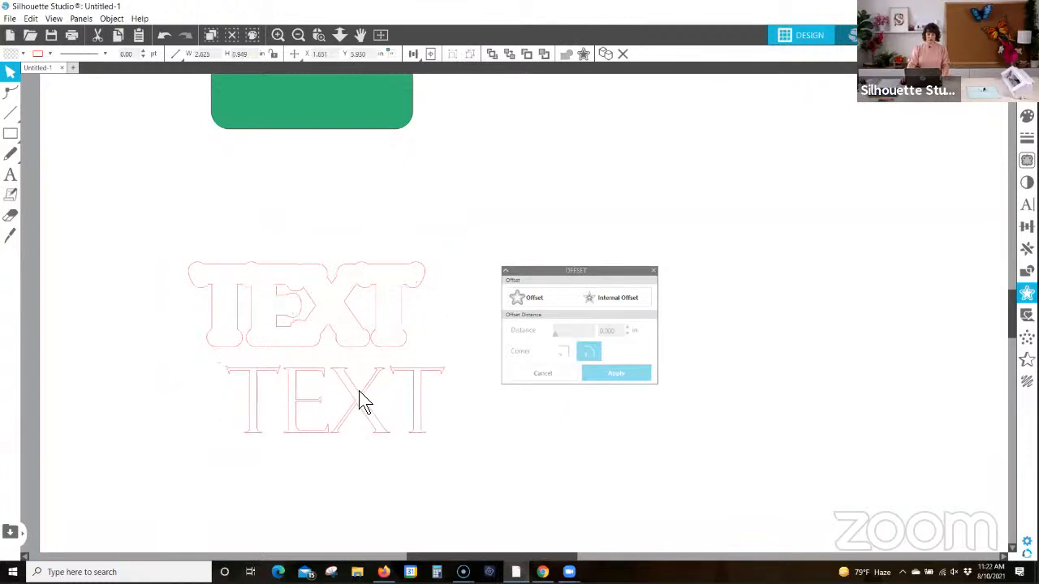
click(345, 302)
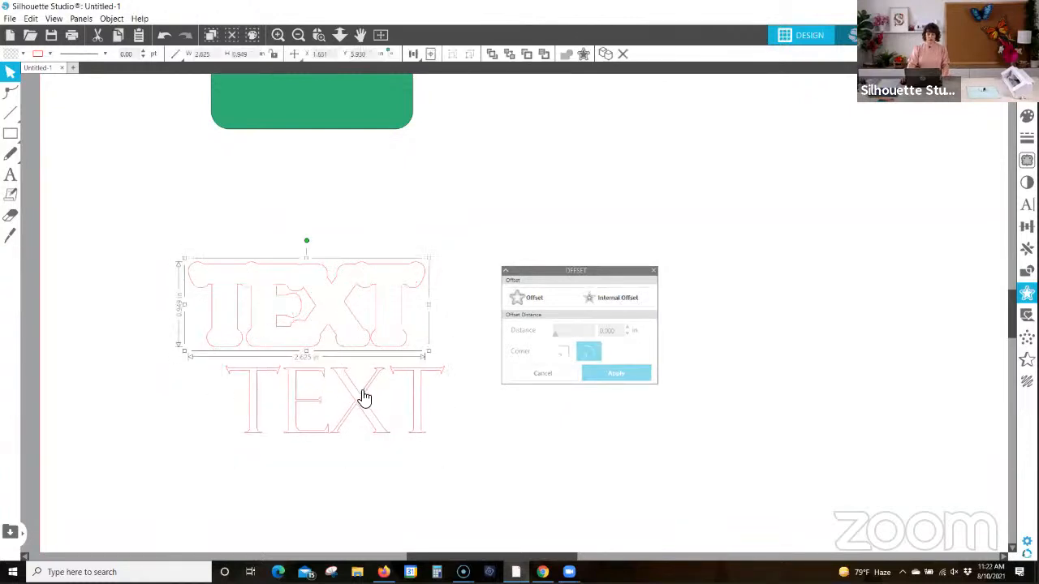
drag(359, 399, 331, 308)
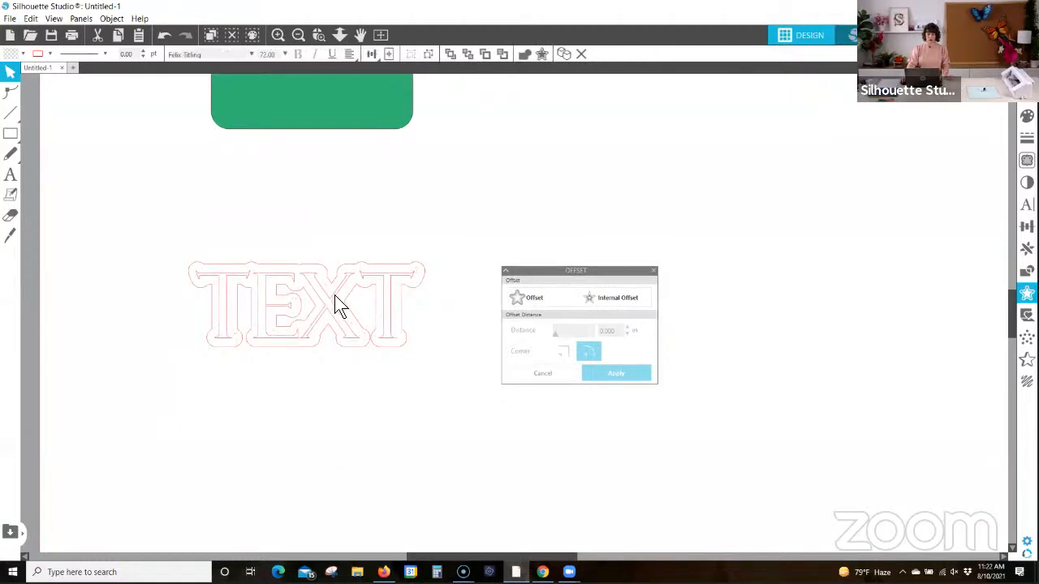
click(332, 297)
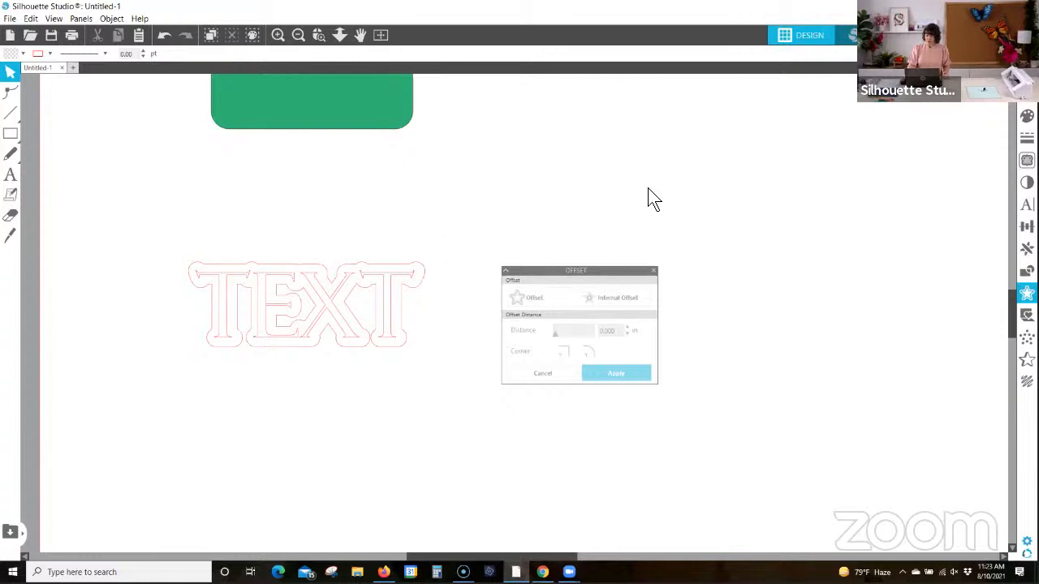
click(654, 271)
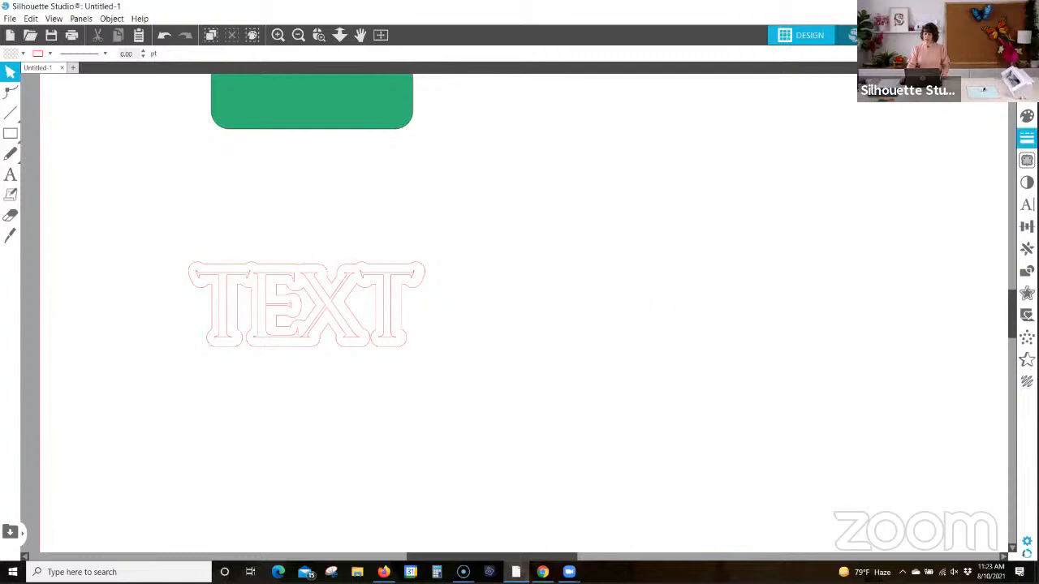
click(381, 38)
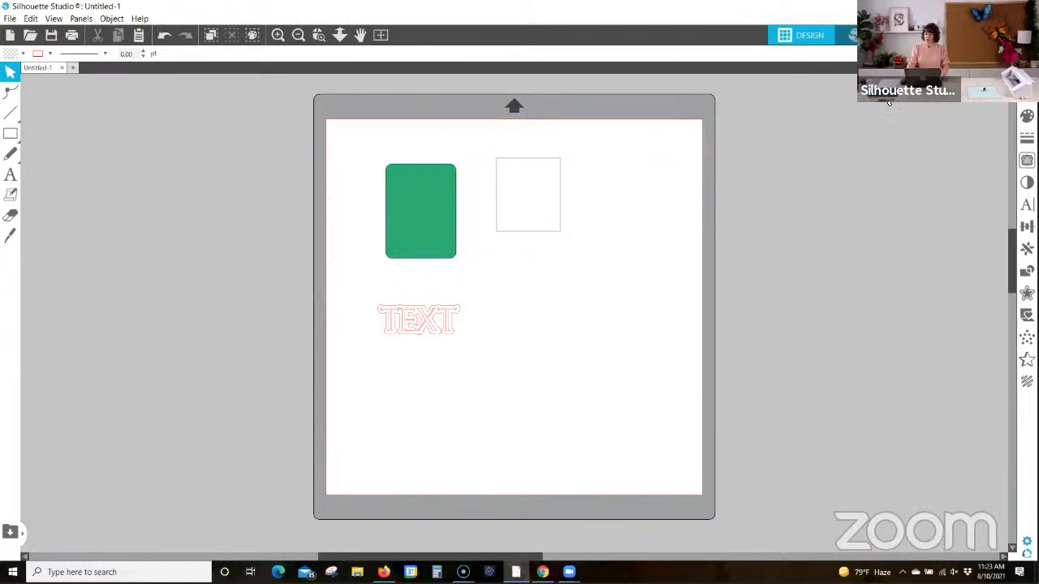
Step: Create a new design page and set its machine to Cameo and cutting mat to Cameo 12 x 12 in
click(72, 68)
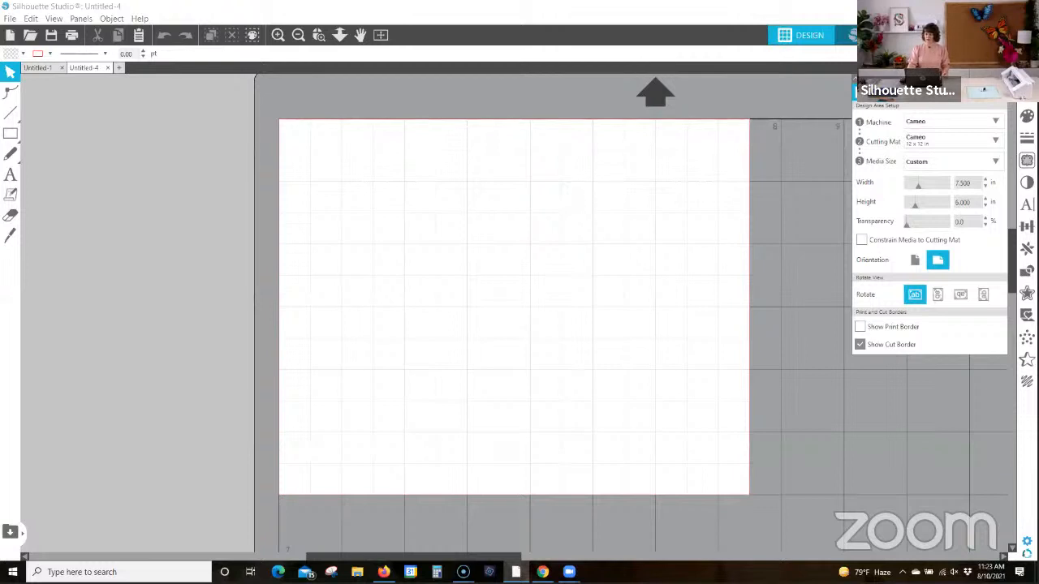
click(939, 121)
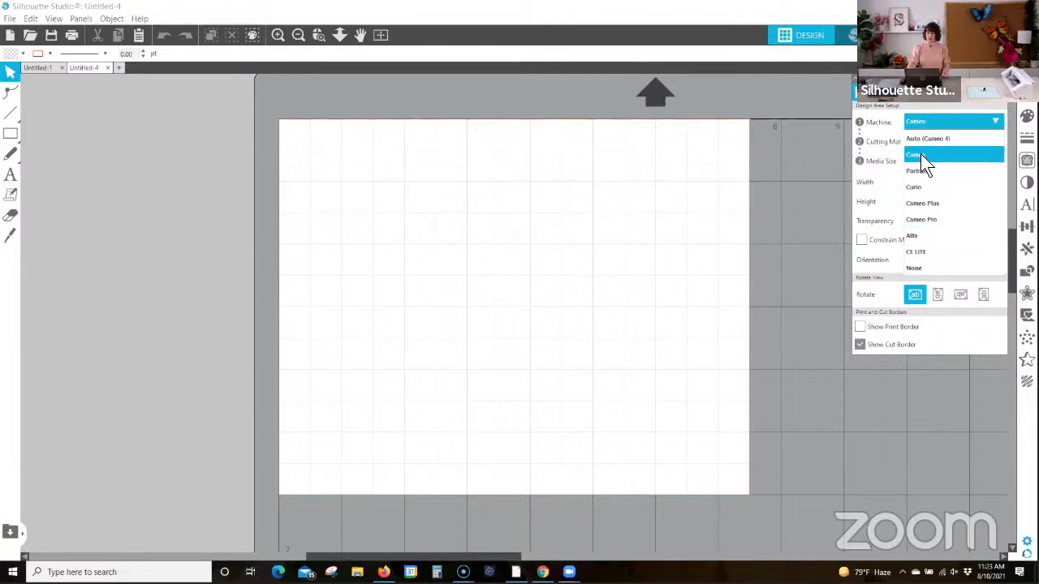
click(920, 154)
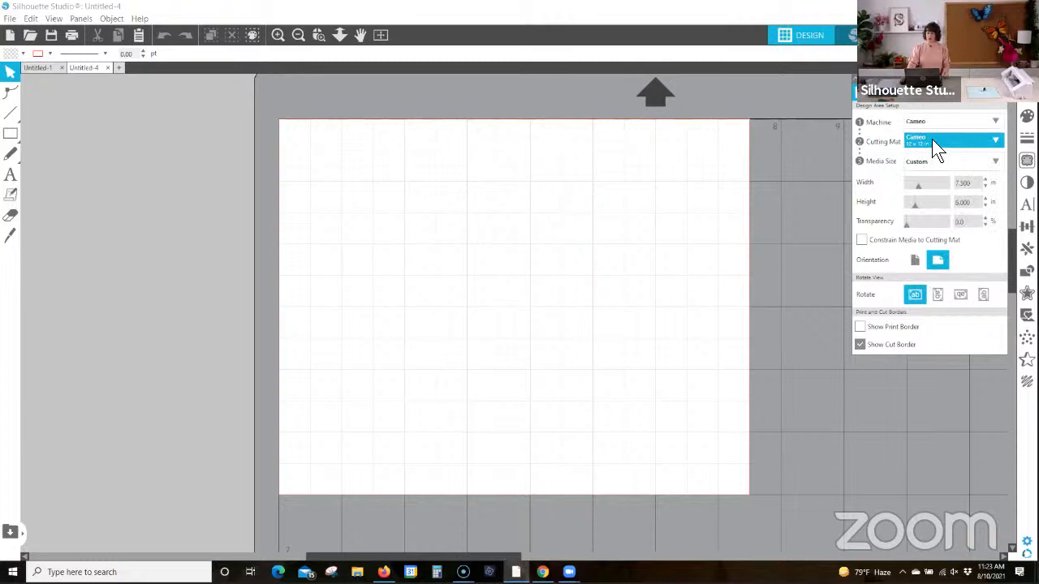
click(938, 139)
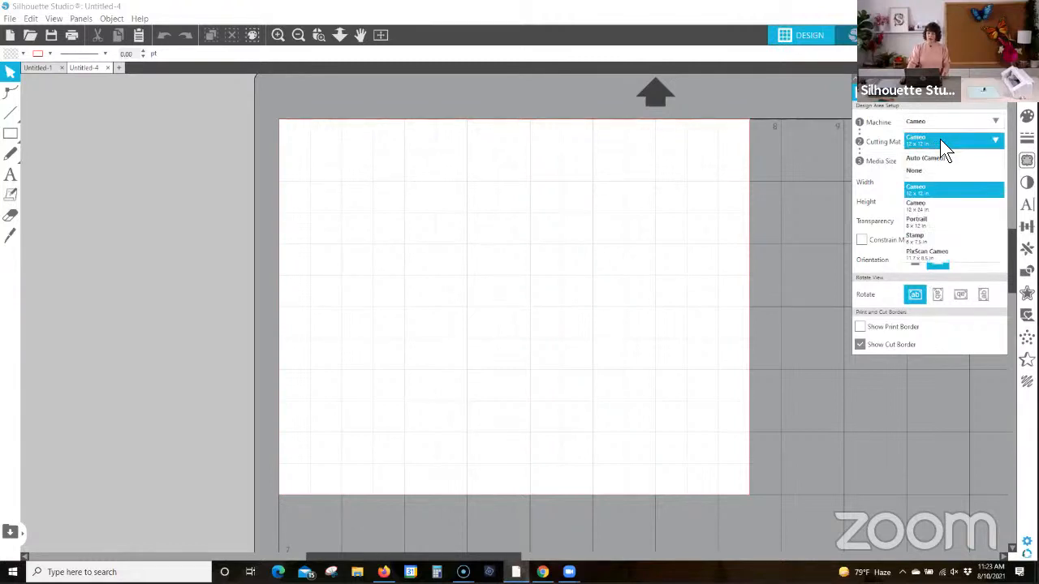
click(928, 192)
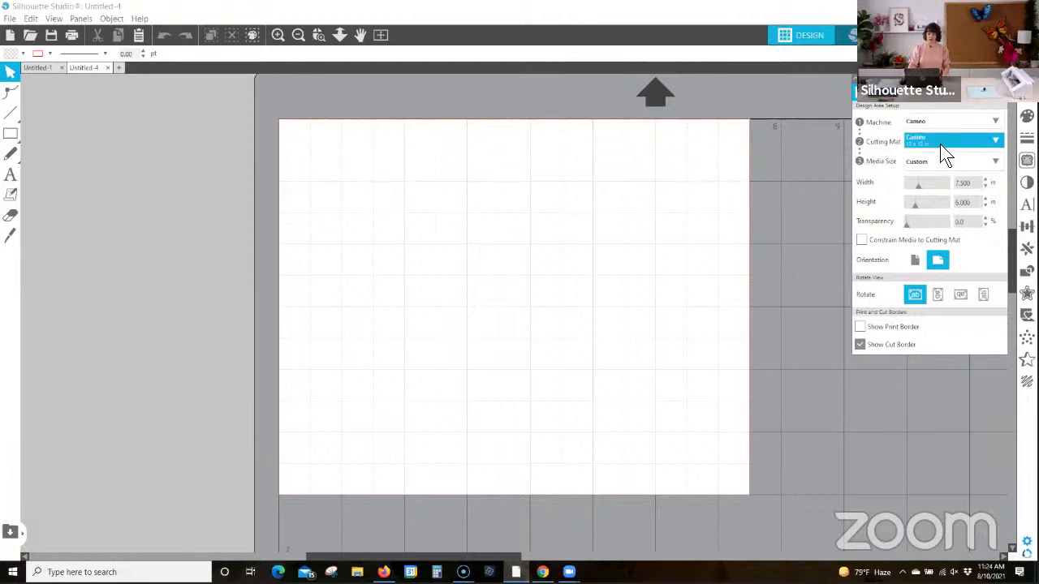
Step: Switch the cutting mat to None and back to Cameo 12 x 12 in
click(939, 144)
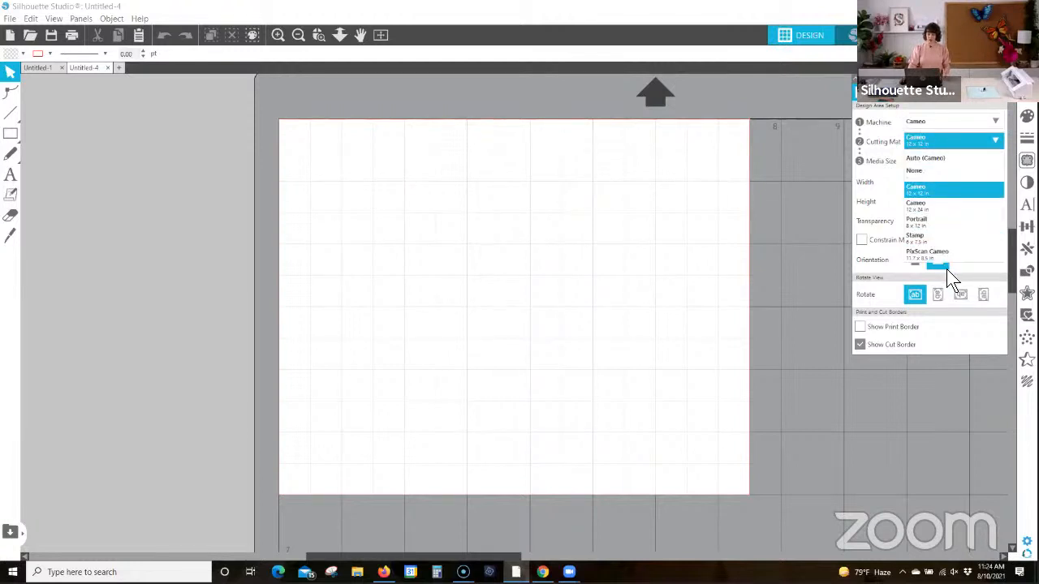
click(920, 172)
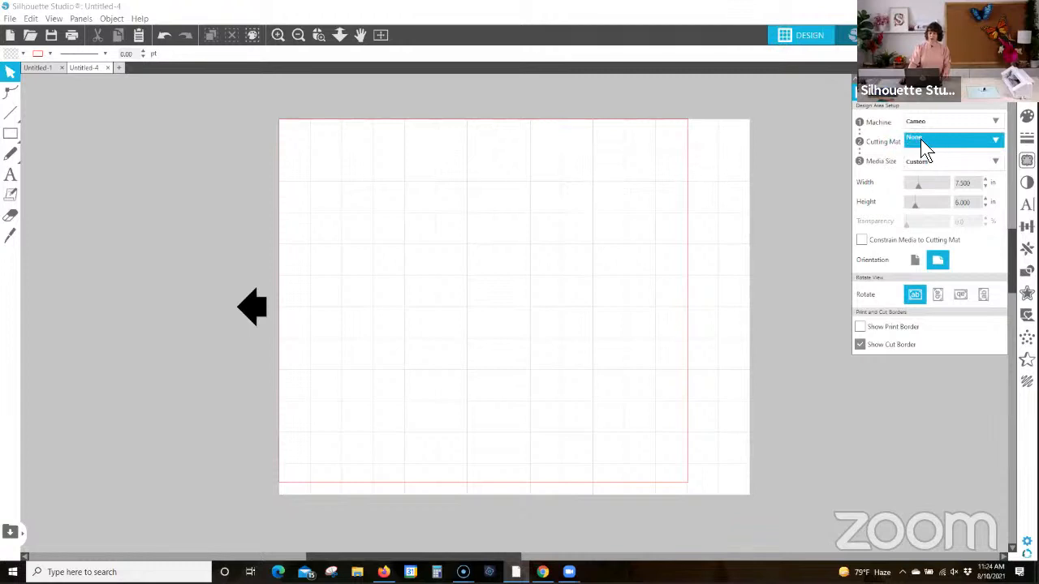
click(920, 140)
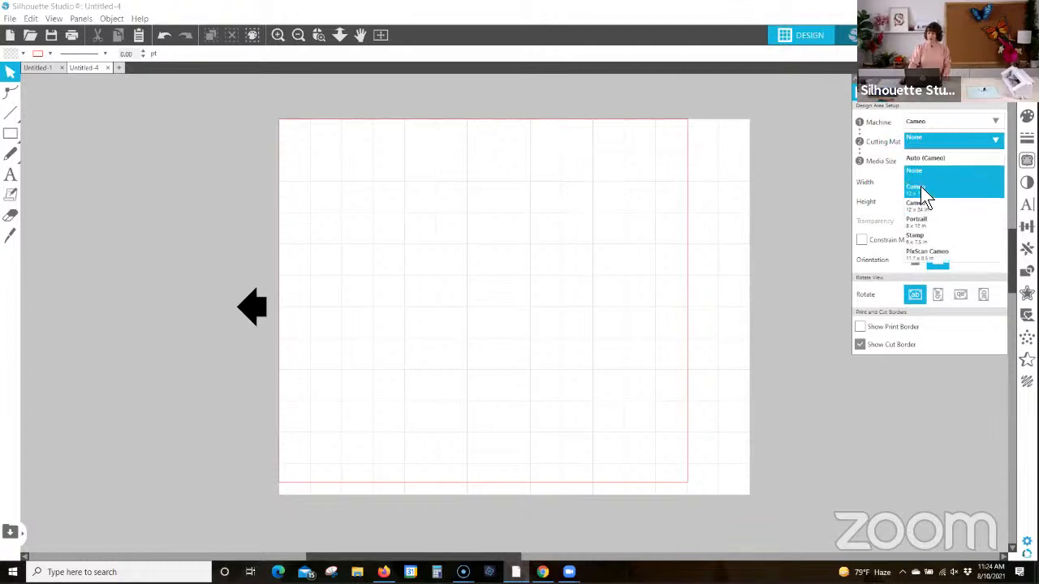
click(920, 186)
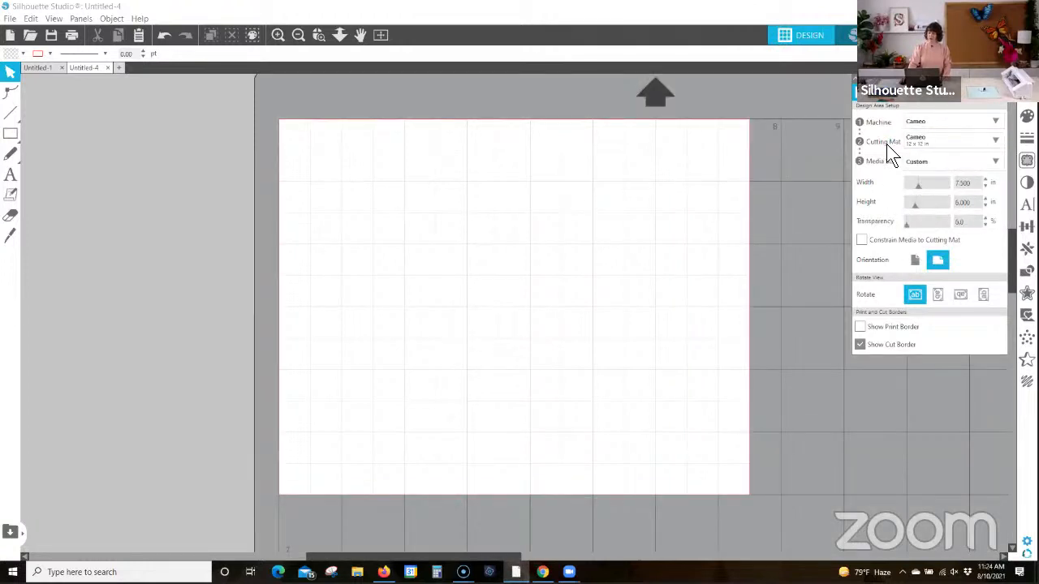
Step: Set the media size to 12x12 with the cut border shown
click(938, 166)
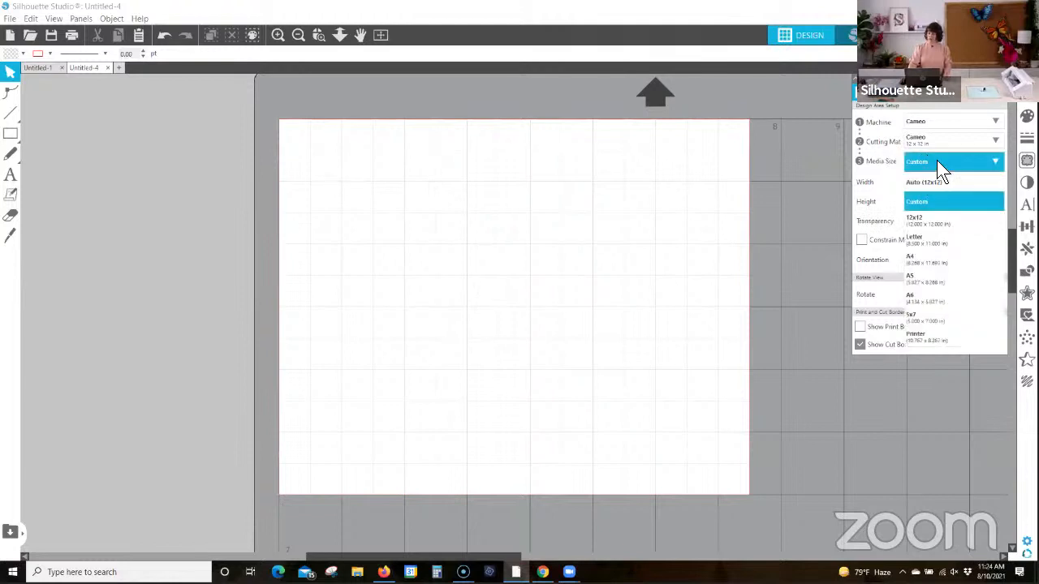
click(918, 223)
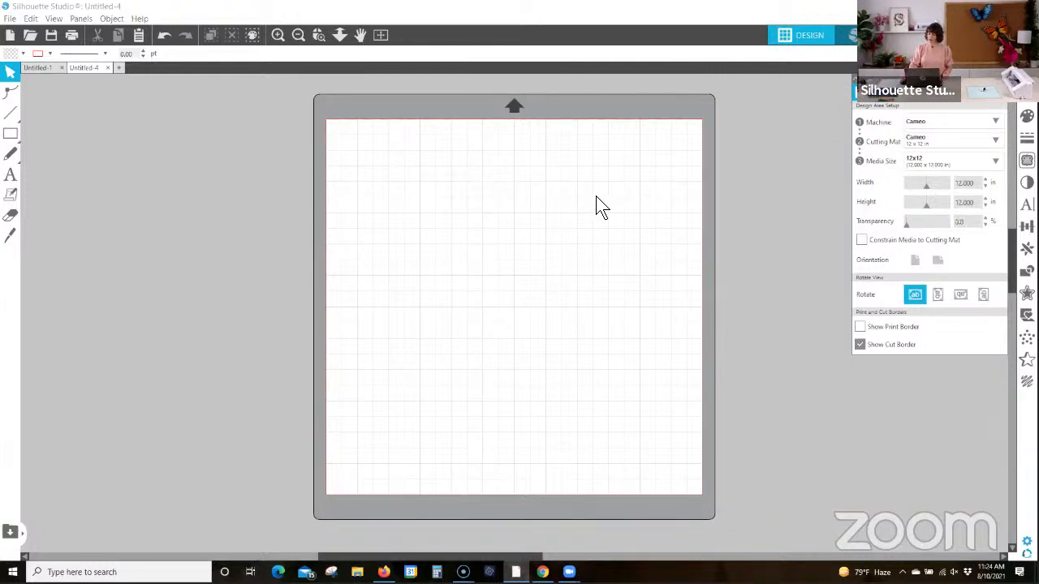
click(859, 345)
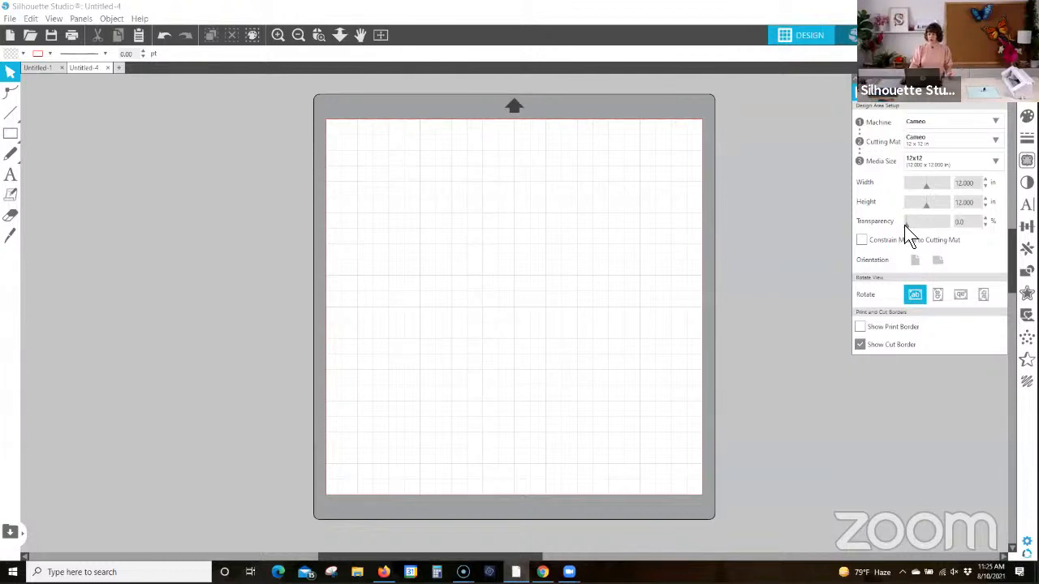
Step: Keep the media transparency at 0% and hide the page's grid
mouse_move(905, 225)
mouse_down()
mouse_move(937, 228)
mouse_move(888, 236)
mouse_up()
click(628, 192)
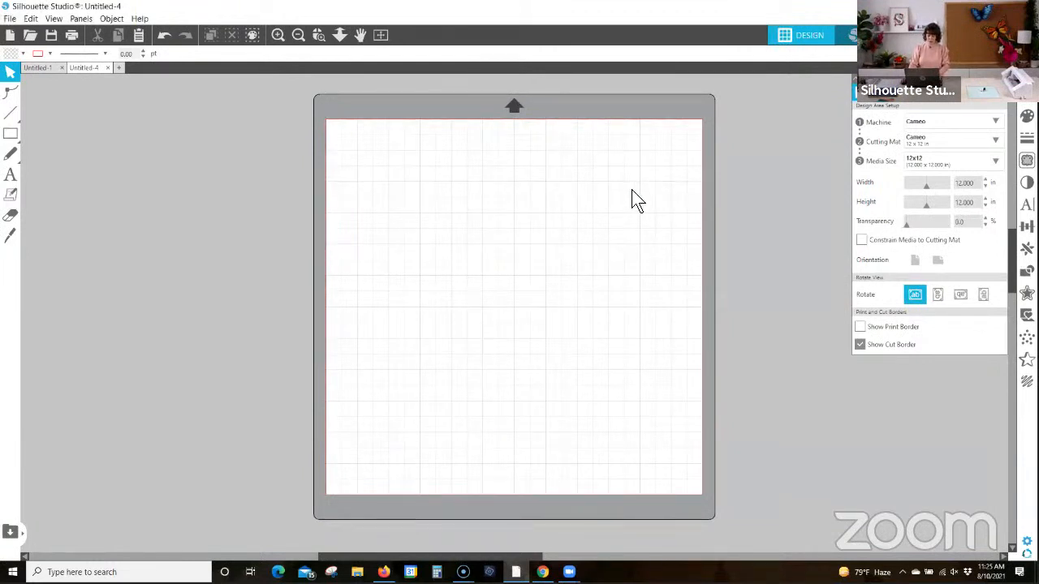
key(g)
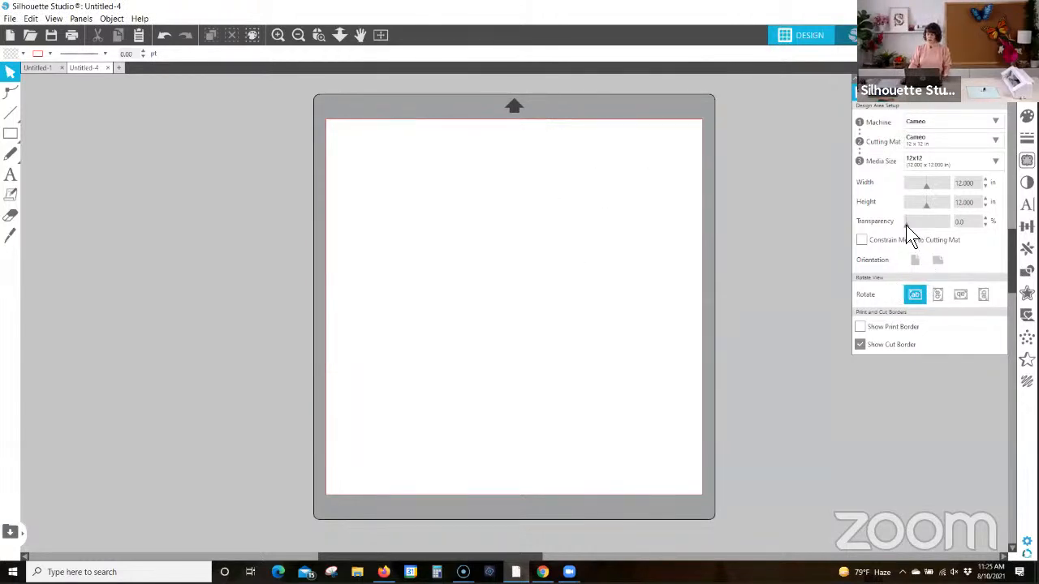
Step: Raise the media transparency to 60% to reveal the cutting mat, and return it to 0%
drag(907, 224, 929, 235)
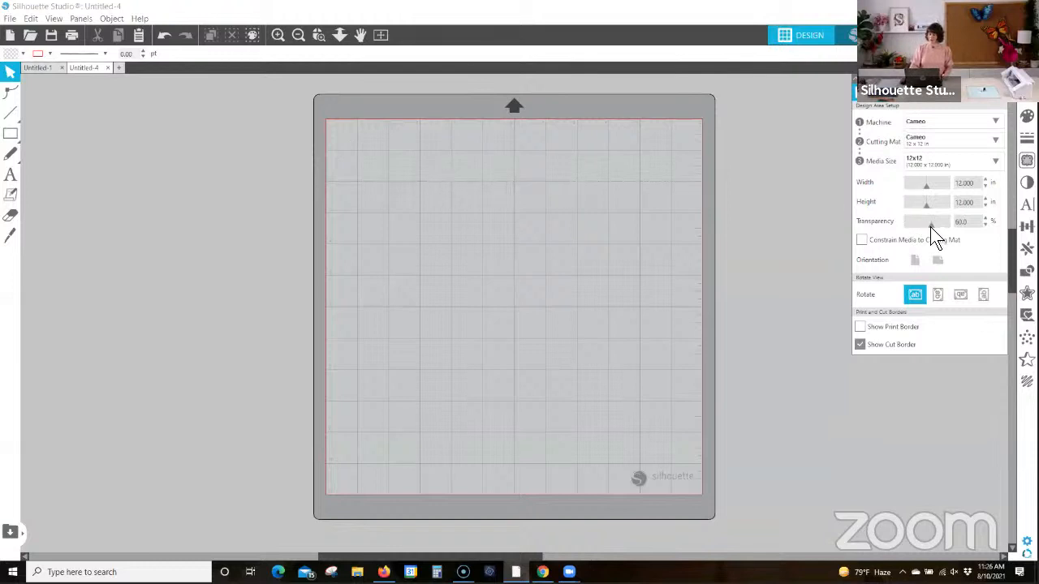
drag(929, 226, 881, 232)
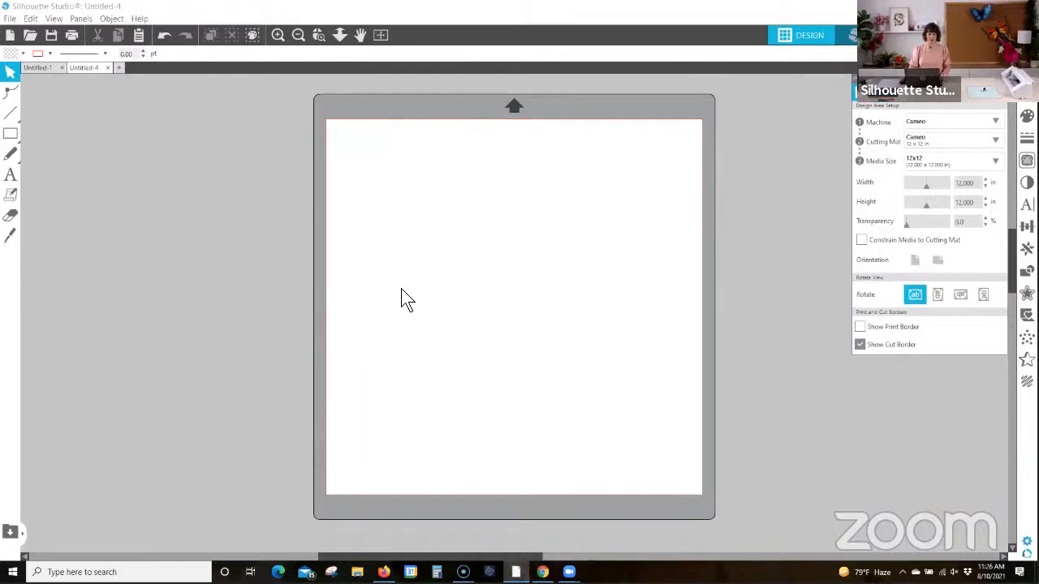
Step: Draw an upright rounded rectangle about 2 in wide and 3 in high near the page's upper-left corner
mouse_move(15, 140)
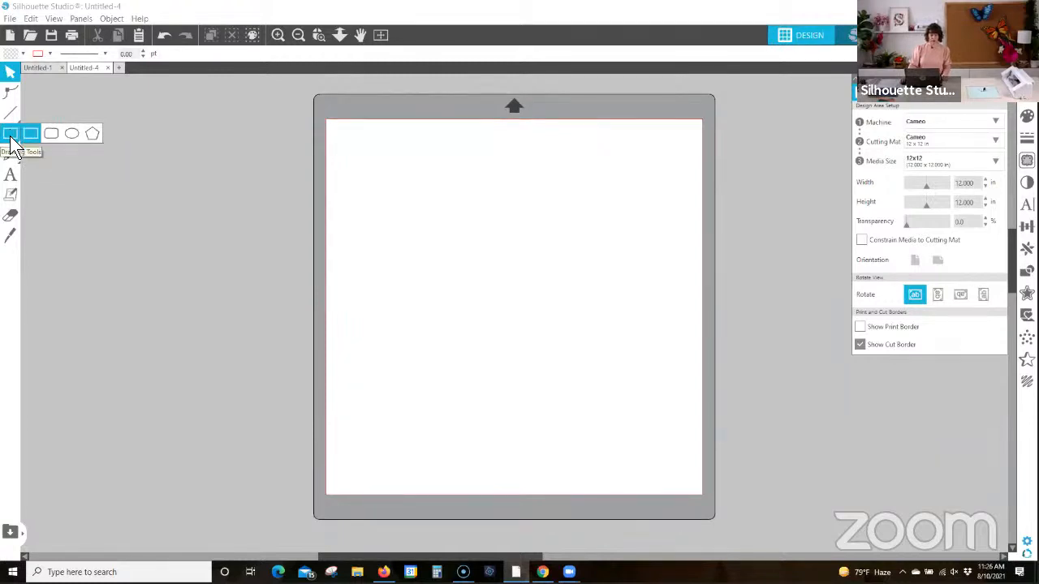
click(54, 134)
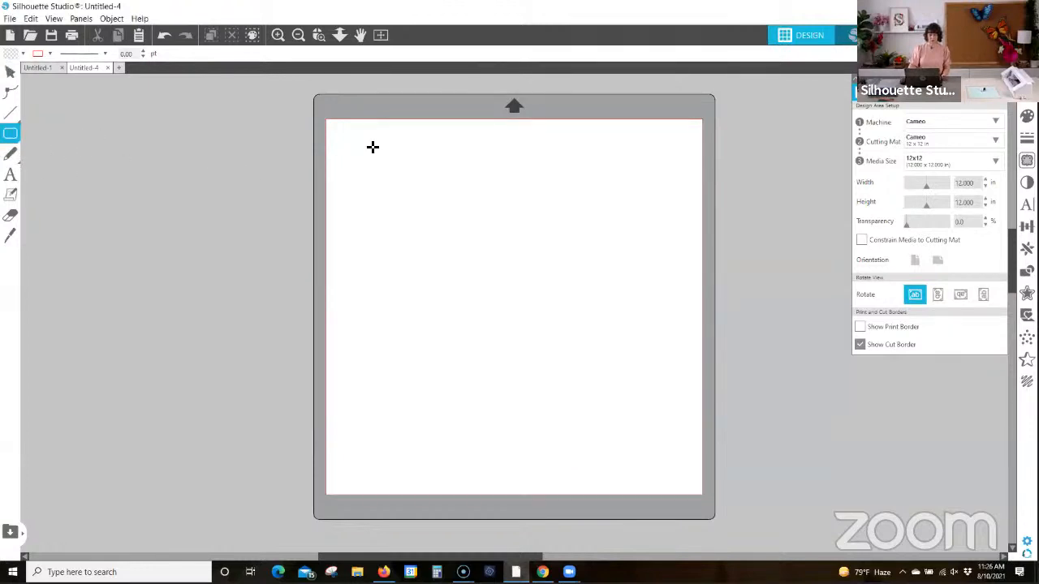
drag(360, 149, 420, 243)
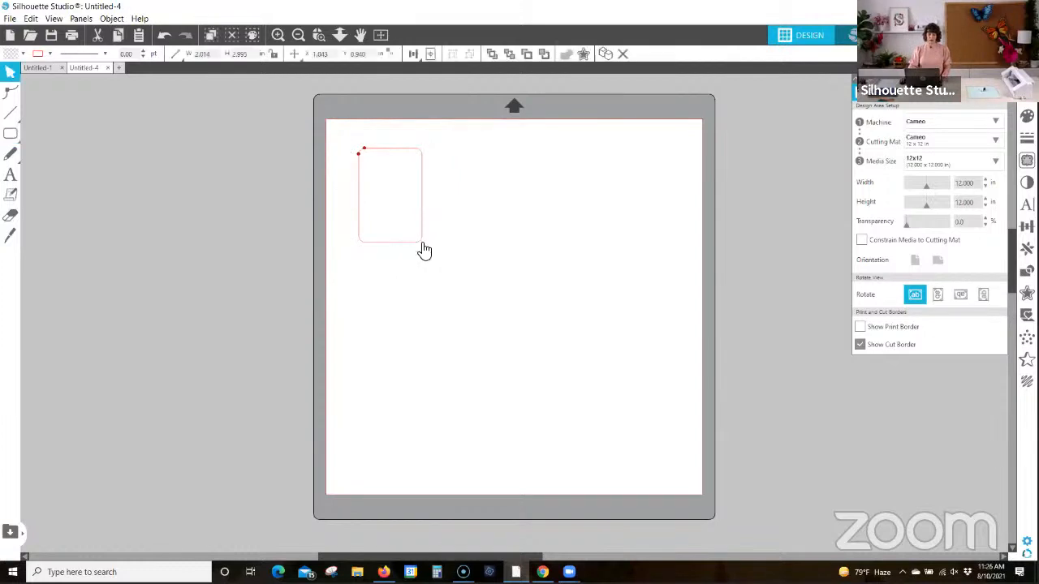
Step: Resize the rounded rectangle to exactly 2 in wide and 3 in high
click(420, 167)
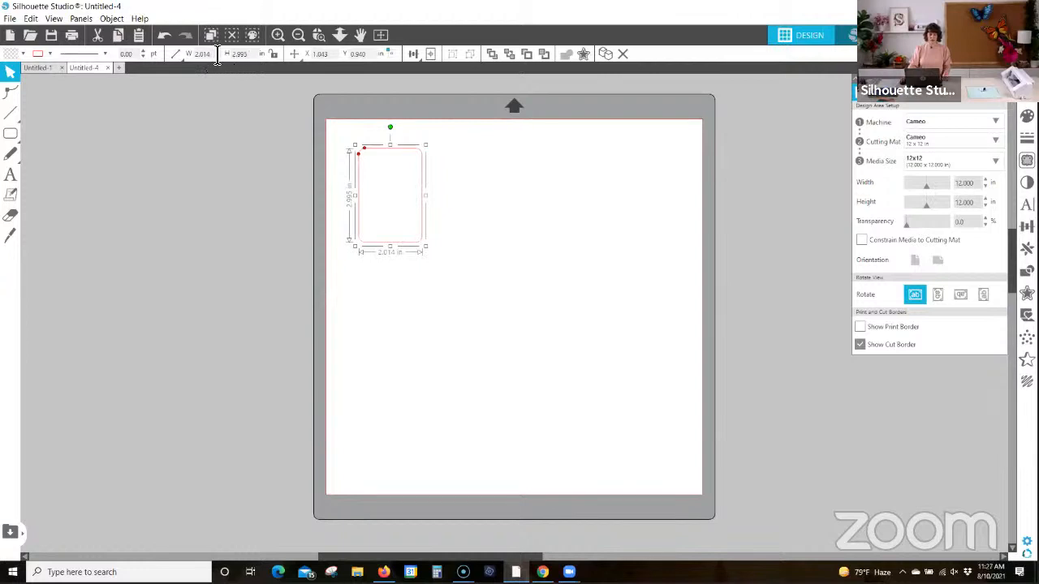
click(174, 52)
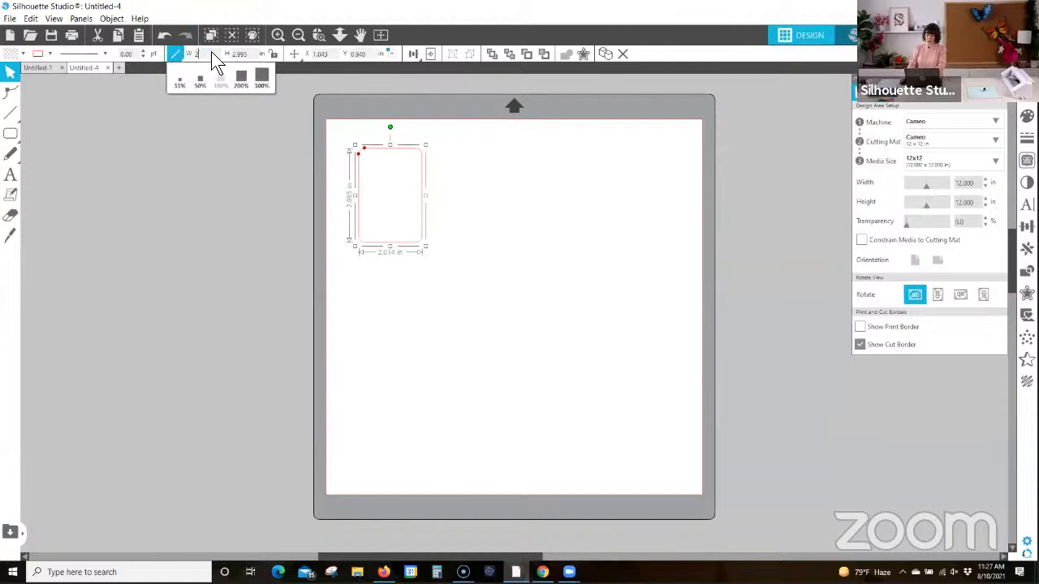
key(Tab)
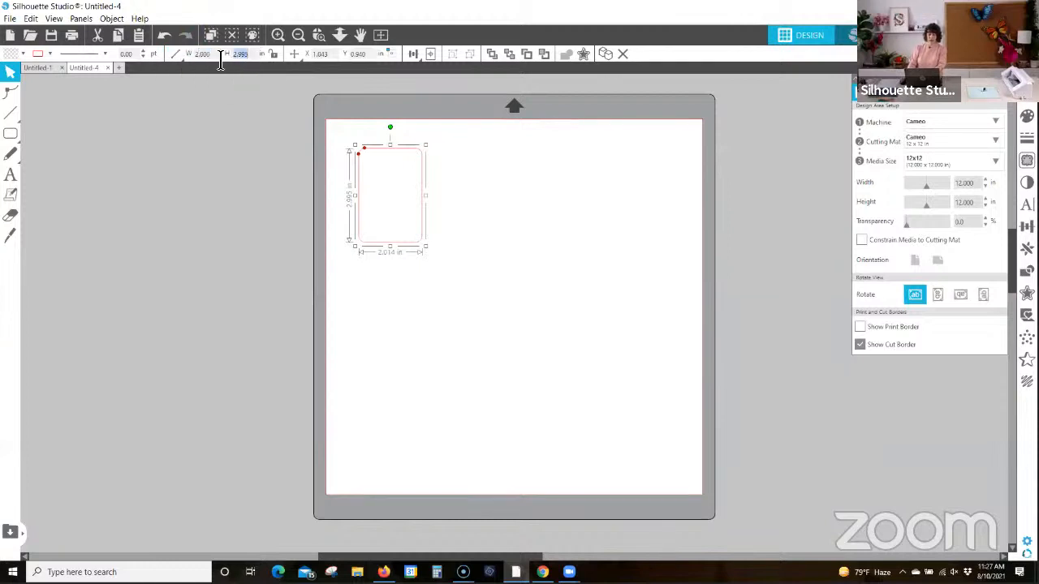
text(3)
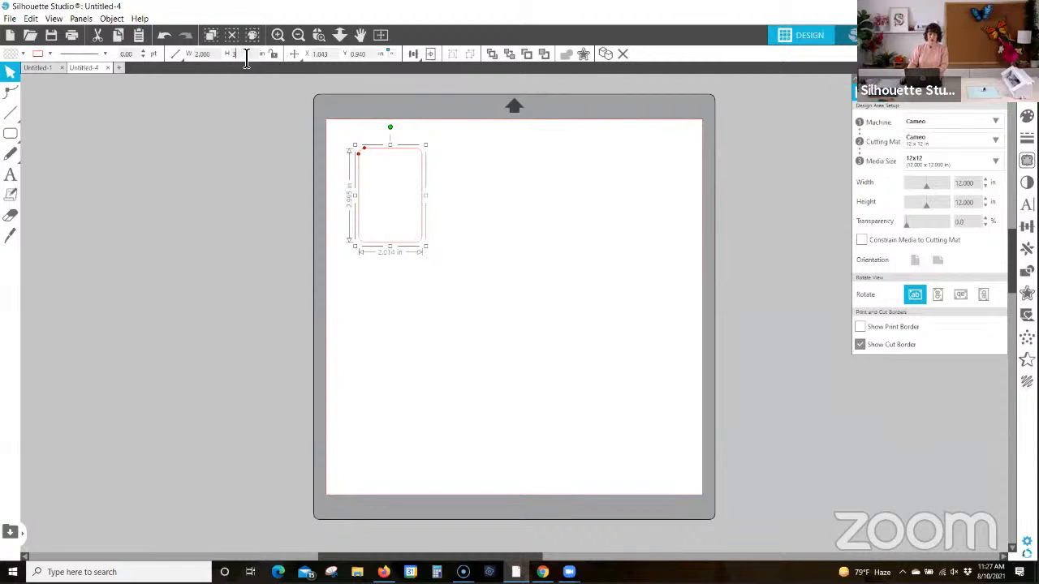
key(Return)
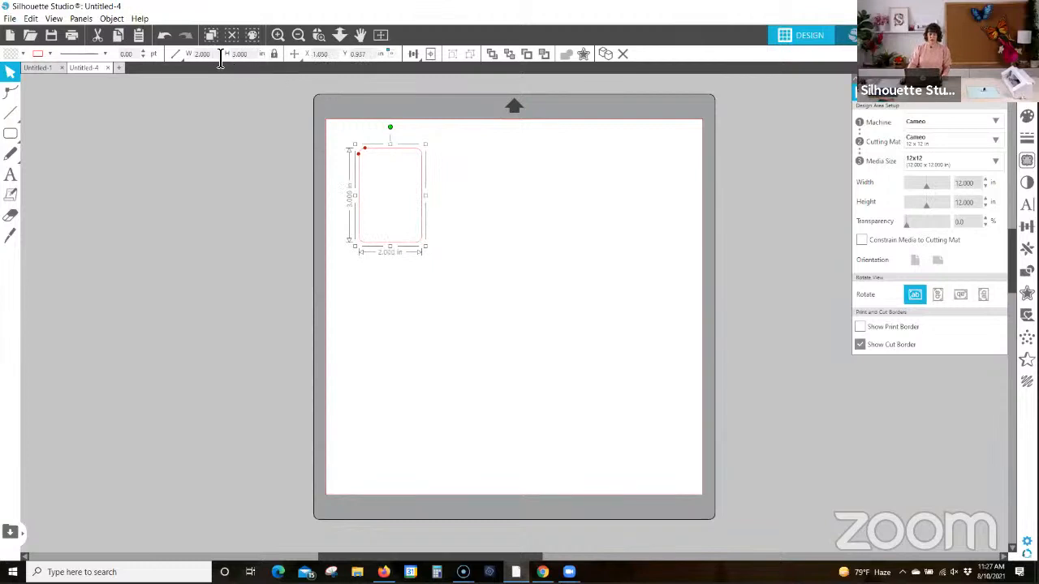
Step: Scale the rounded rectangle proportionally to a width of 1.75 in with its aspect ratio locked
drag(220, 60, 197, 60)
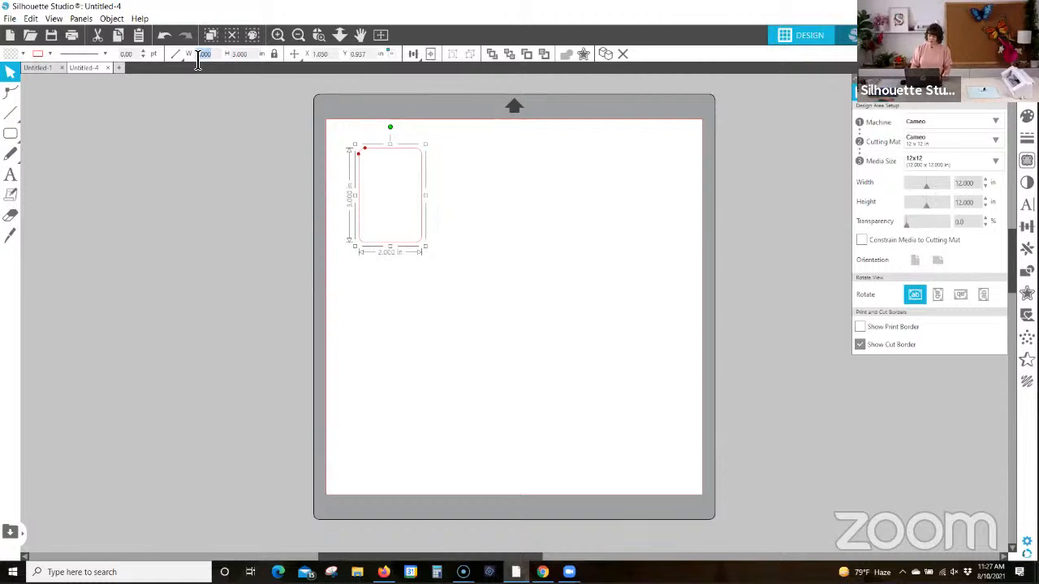
key(BackSpace)
key(Return)
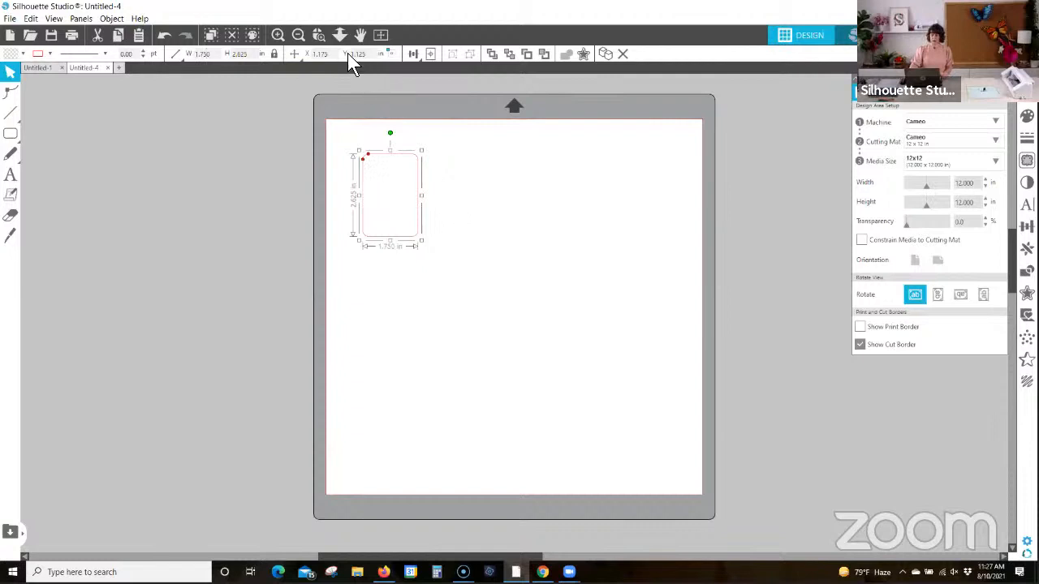
Step: Increase the corner rounding of the rounded rectangle using its corner control points
click(318, 35)
drag(329, 132, 487, 276)
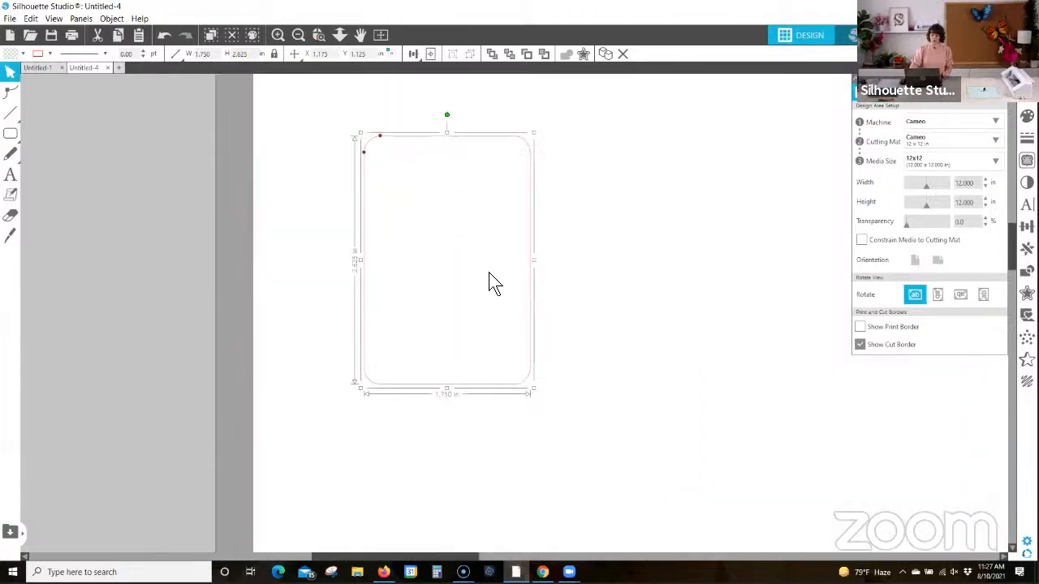
click(626, 258)
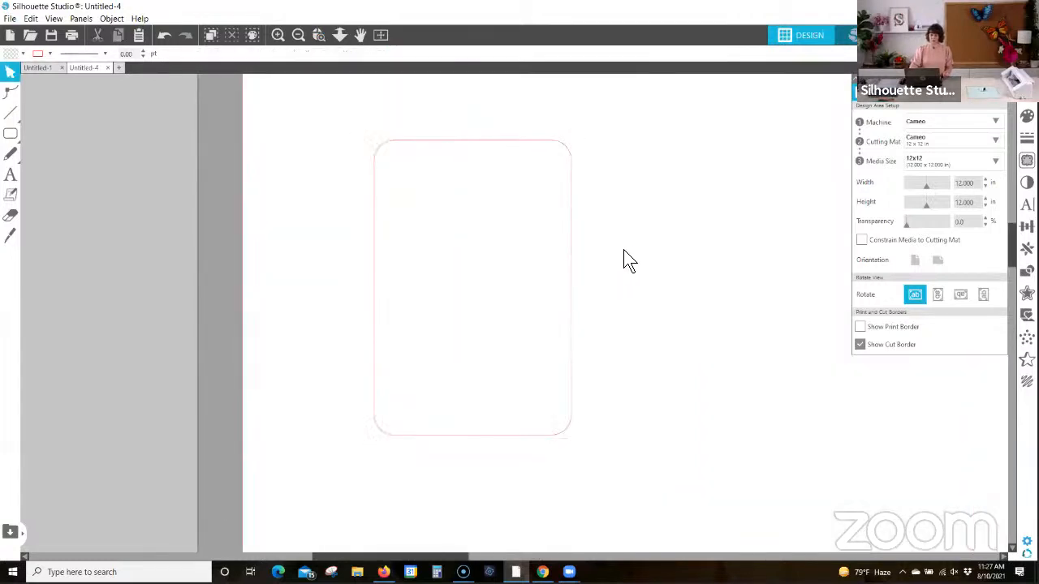
click(572, 175)
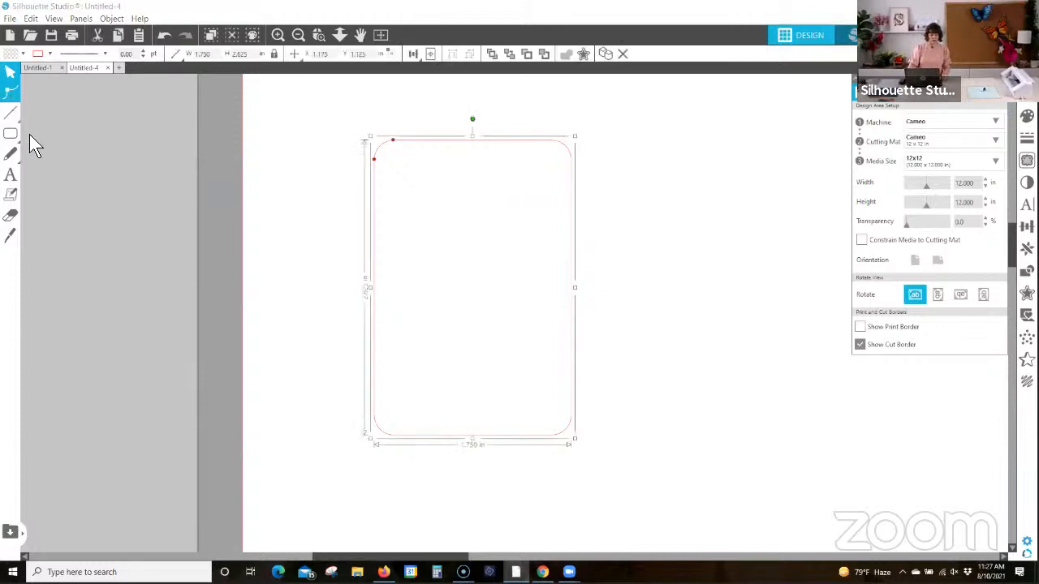
mouse_move(10, 138)
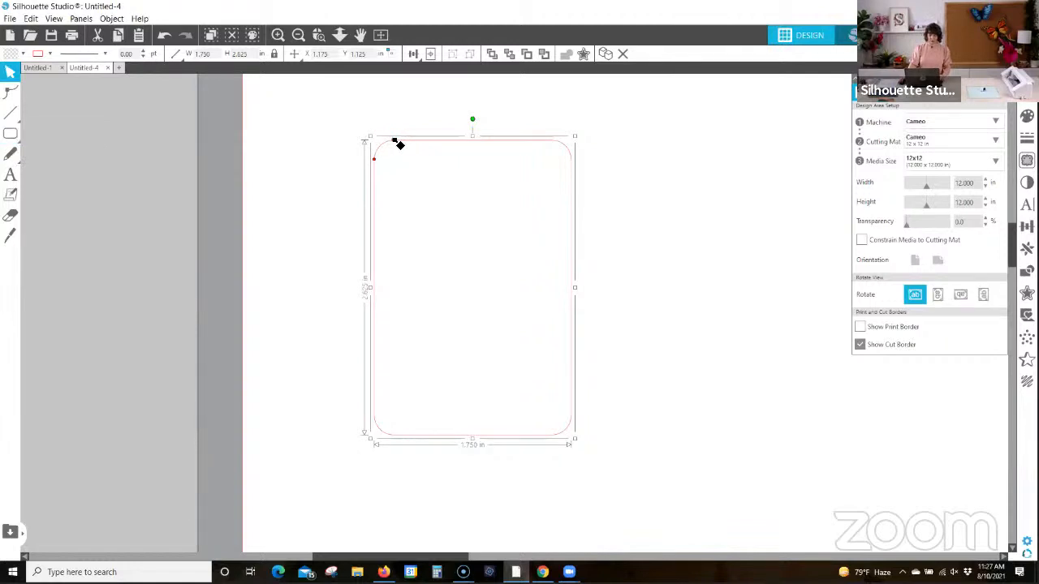
mouse_move(394, 138)
mouse_down()
mouse_move(429, 139)
mouse_move(363, 142)
mouse_move(423, 140)
mouse_move(406, 139)
mouse_up()
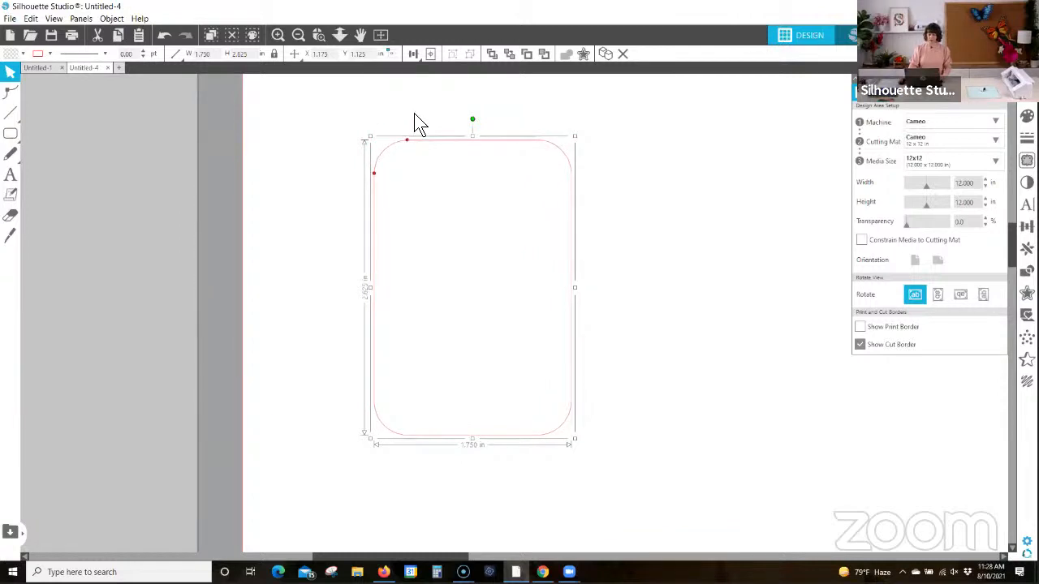
click(416, 125)
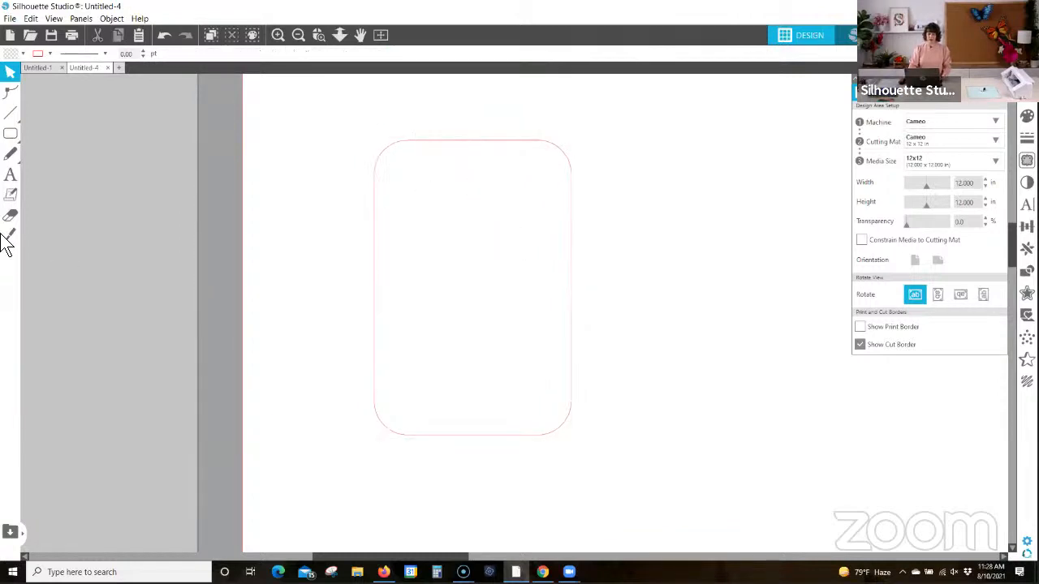
Step: Draw a tall ellipse about 1.86 in wide and 2.89 in high over the rounded rectangle, and select both shapes together
click(58, 135)
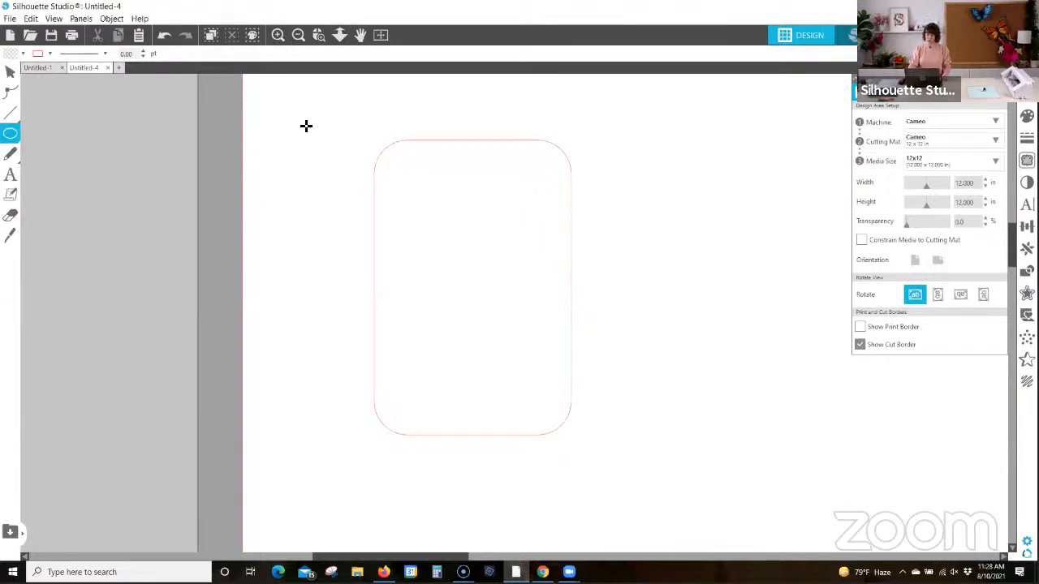
drag(408, 108, 620, 436)
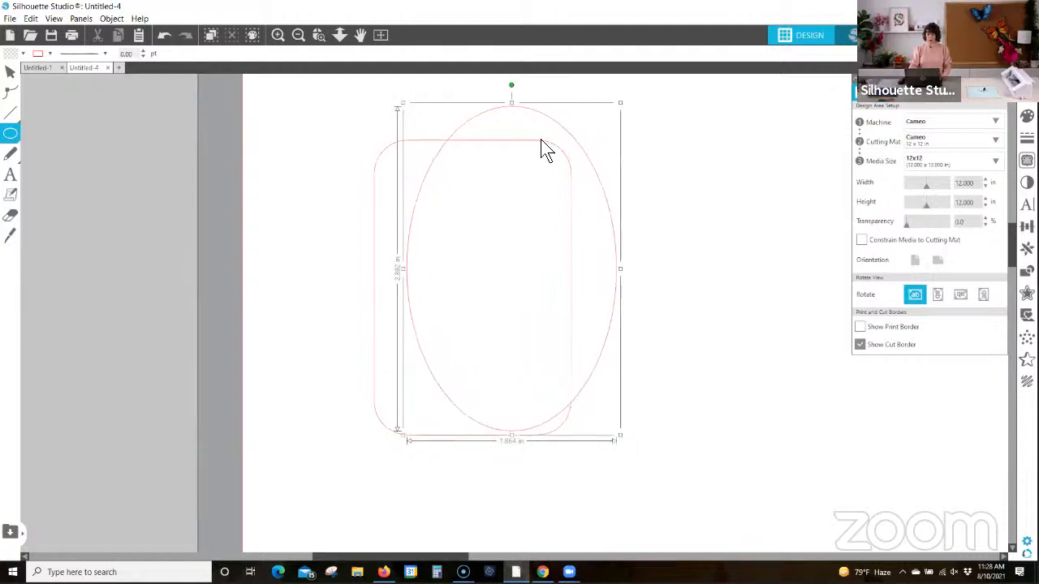
drag(612, 219, 586, 231)
drag(653, 109, 380, 328)
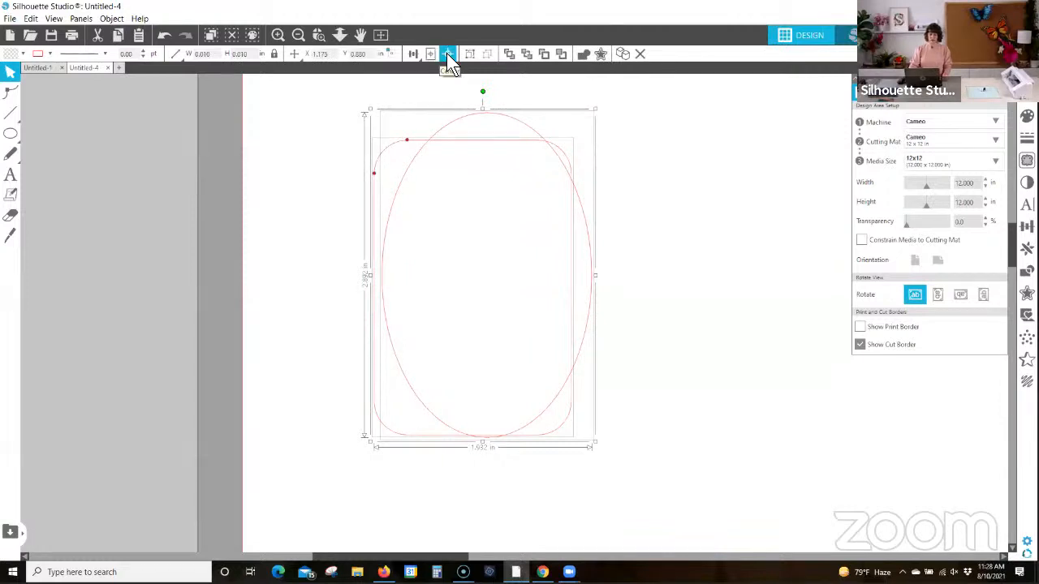
Step: Center the ellipse and the rounded rectangle on each other and weld them into a single tag outline
click(446, 53)
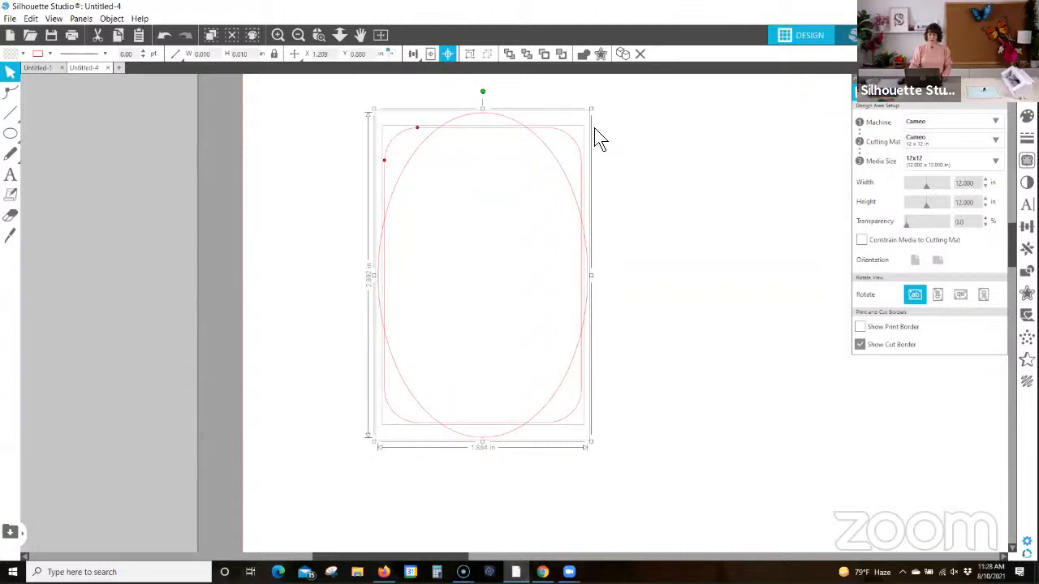
click(652, 153)
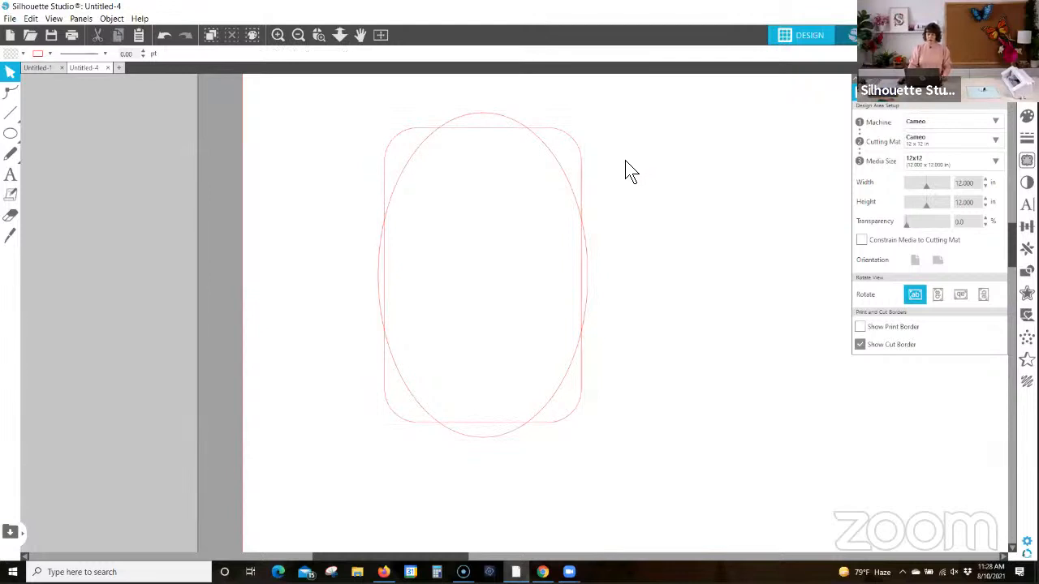
drag(626, 161, 506, 273)
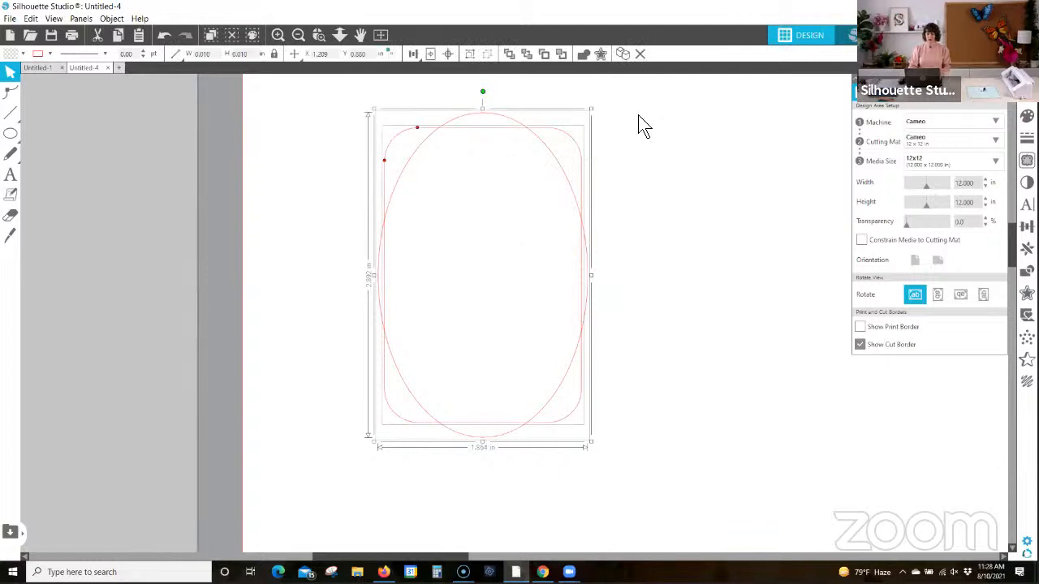
click(583, 57)
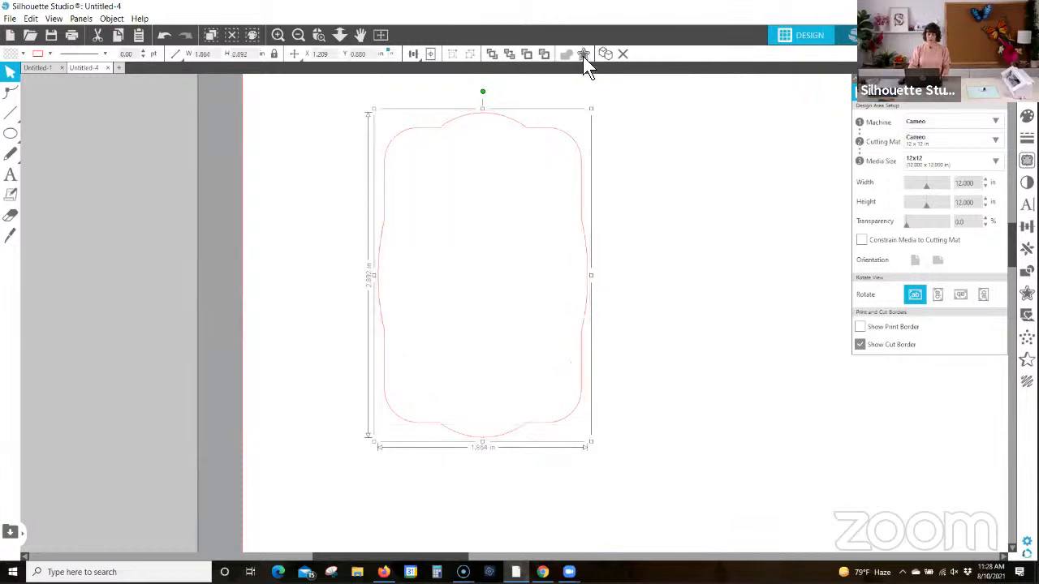
right_click(568, 141)
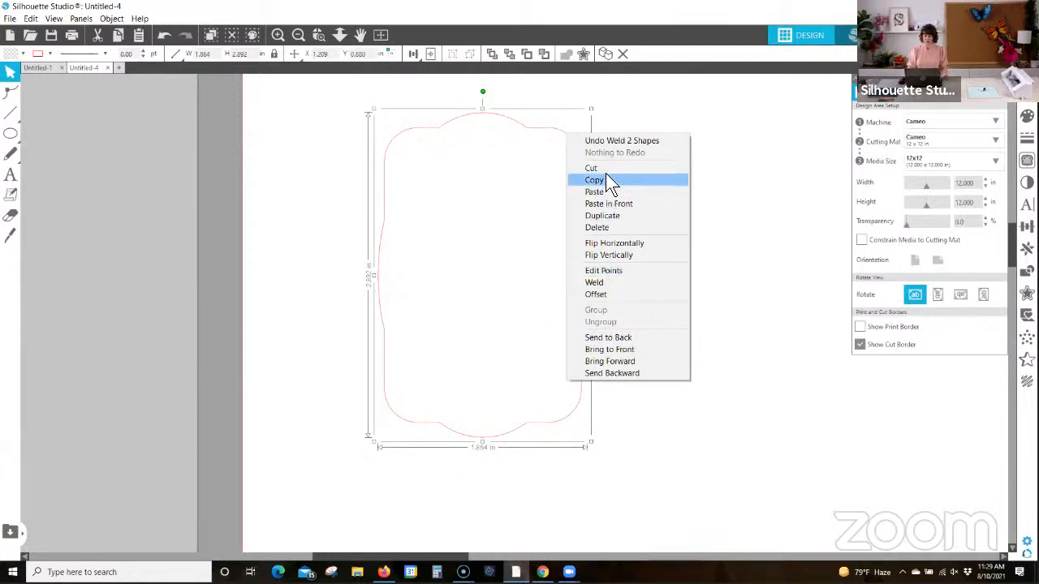
click(678, 120)
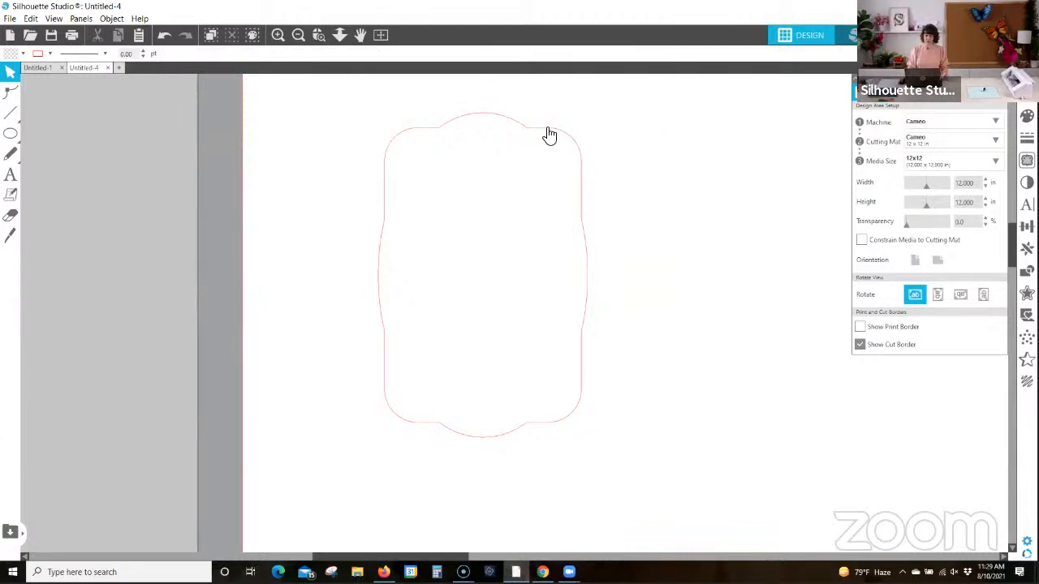
Step: Draw a circle about 0.25 in across near the tag's top edge as a hanging hole
mouse_move(10, 133)
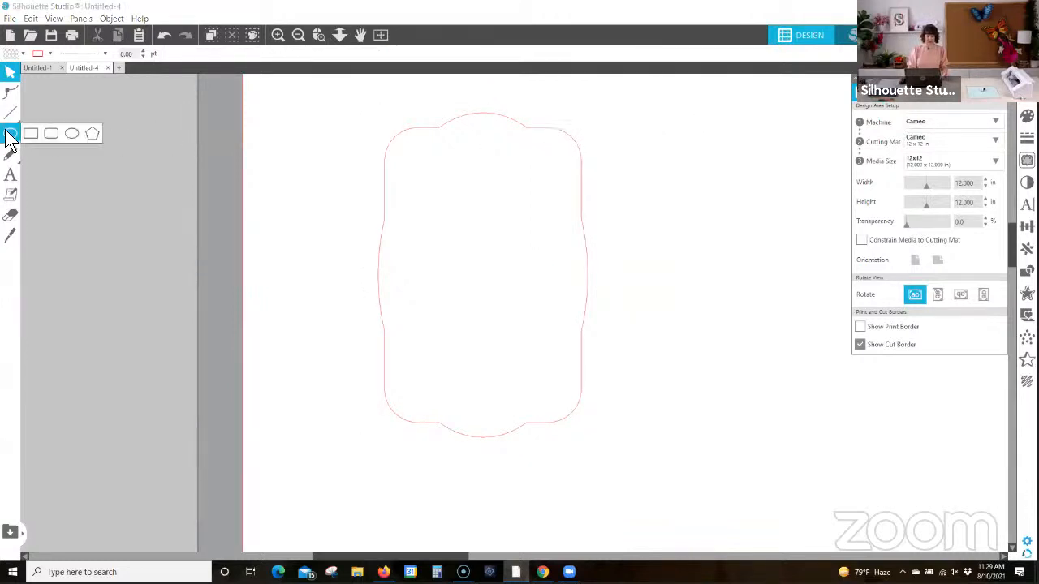
click(71, 133)
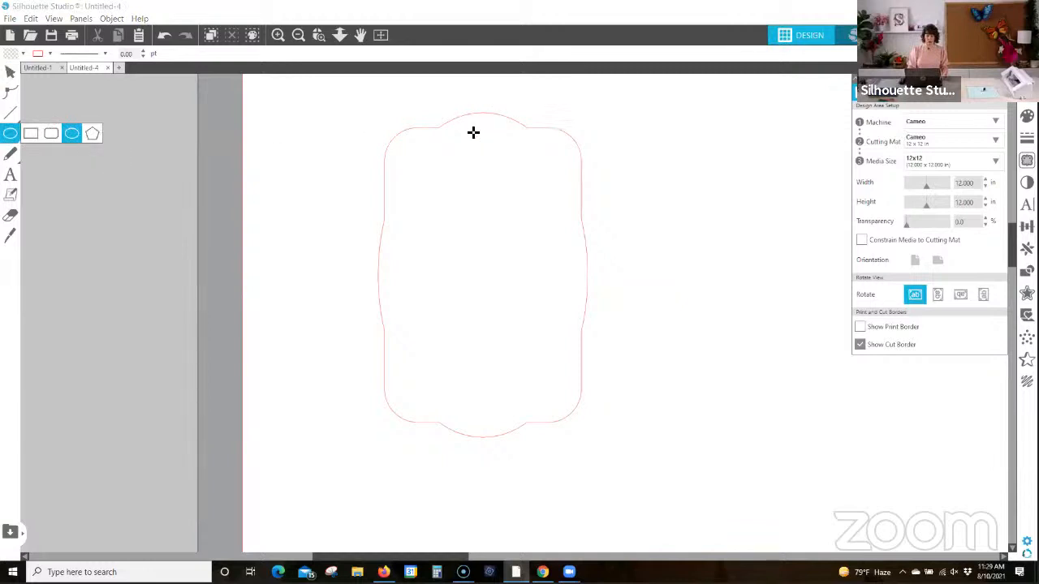
mouse_move(479, 130)
mouse_down()
mouse_move(534, 198)
mouse_move(504, 162)
mouse_up()
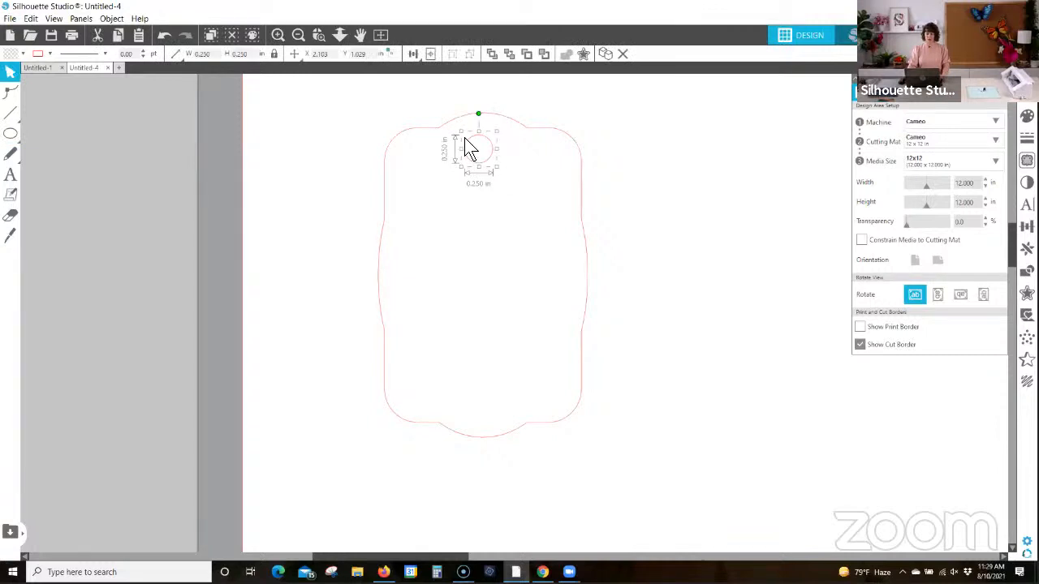
Step: Align the small circle and the tag outline on their horizontal centers
drag(355, 116, 511, 199)
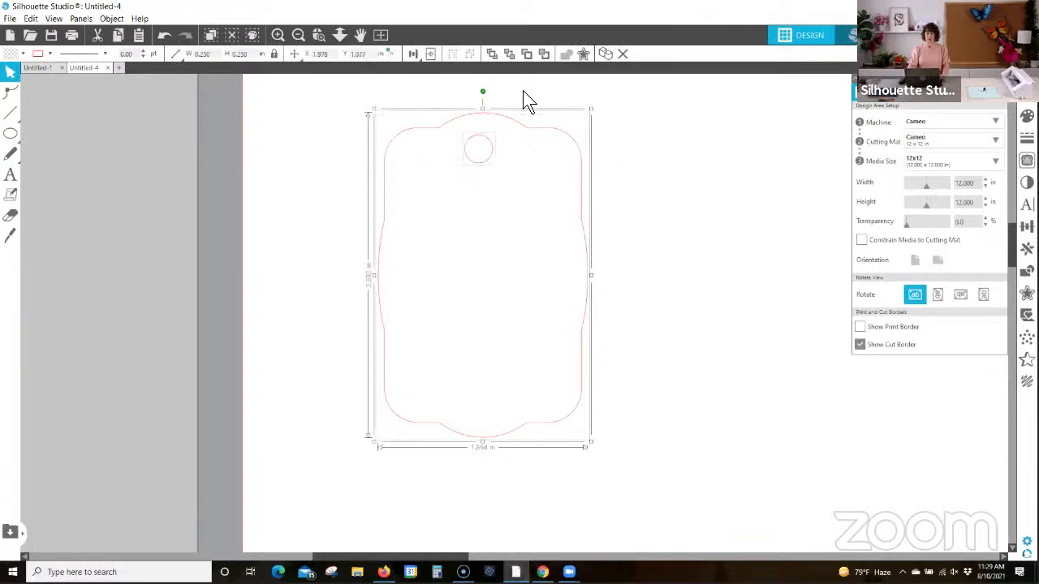
click(411, 54)
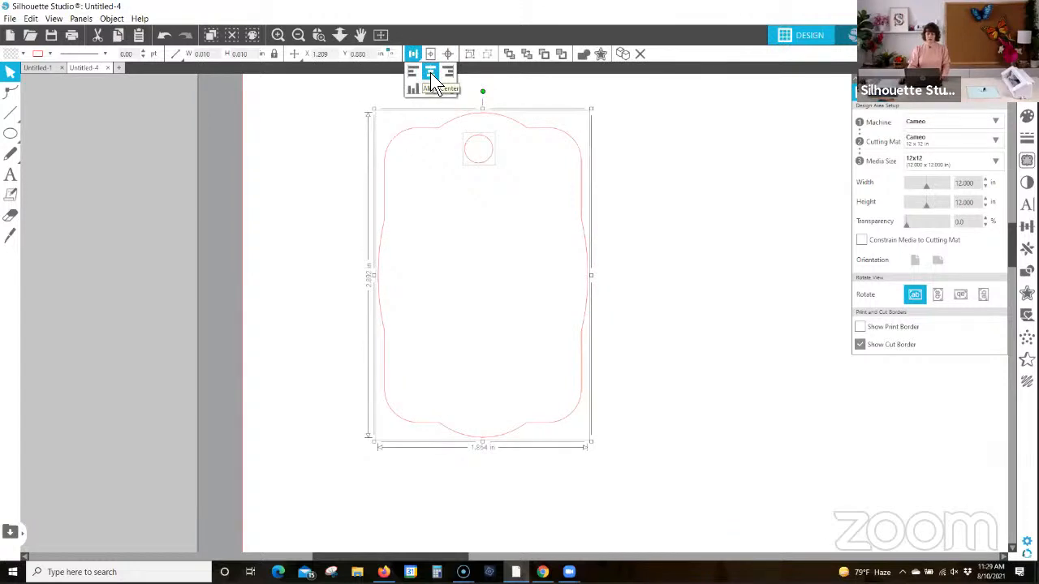
click(430, 72)
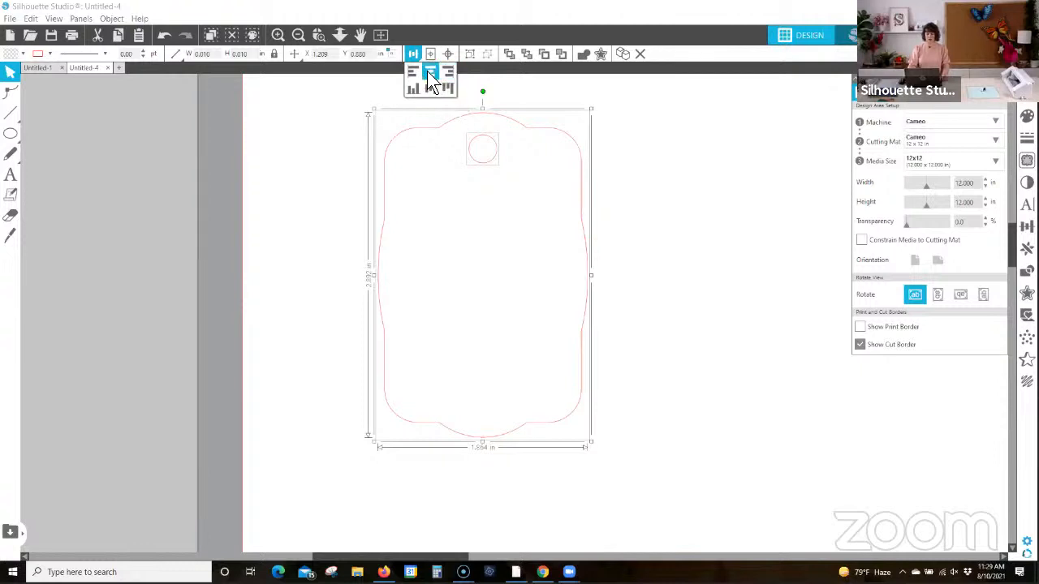
click(637, 111)
click(636, 108)
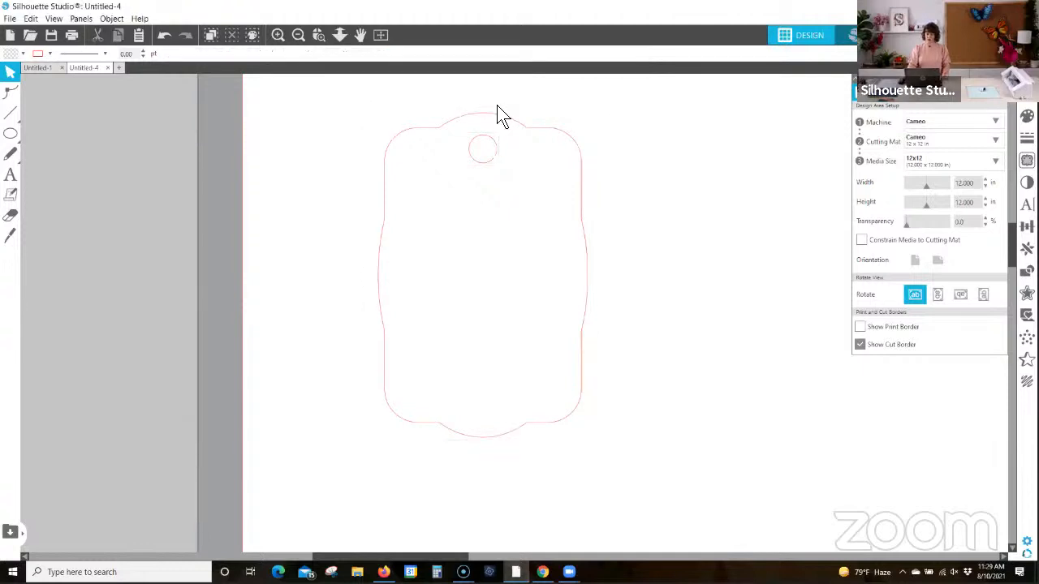
Step: Group the tag outline with its hole circle and move the group closer to the page's left edge
drag(358, 107, 651, 459)
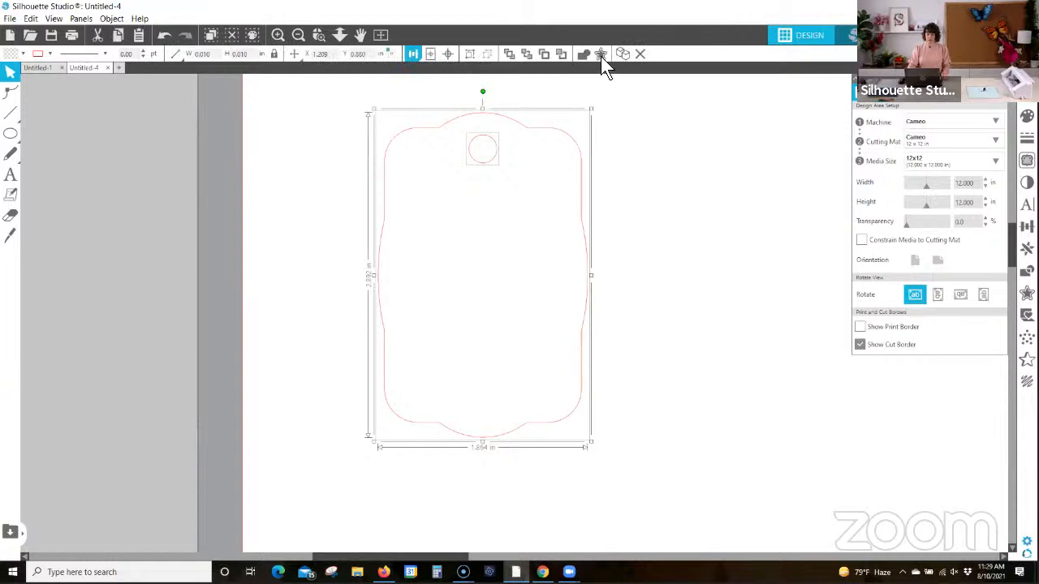
click(470, 53)
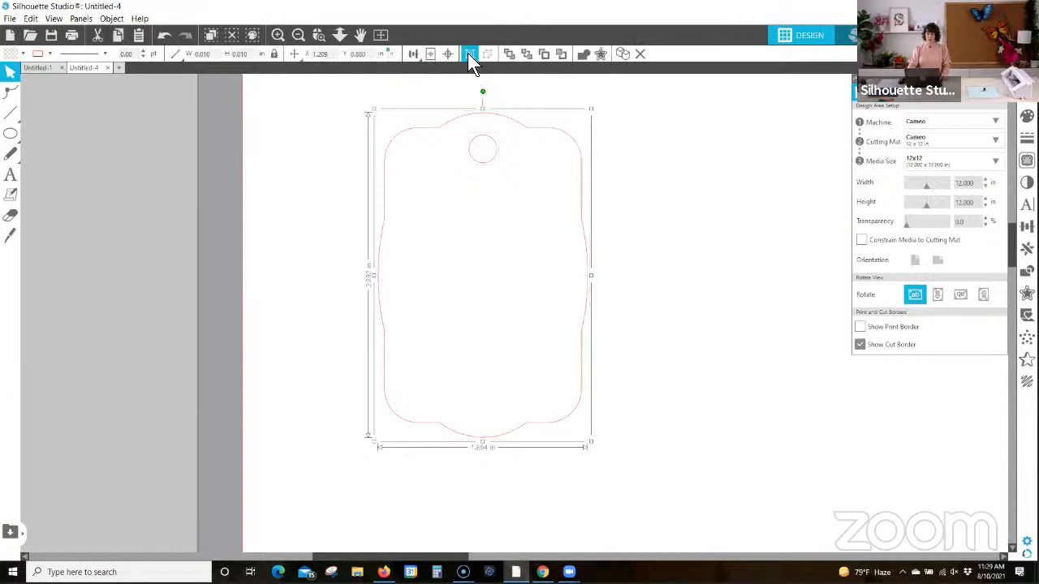
drag(494, 158, 425, 154)
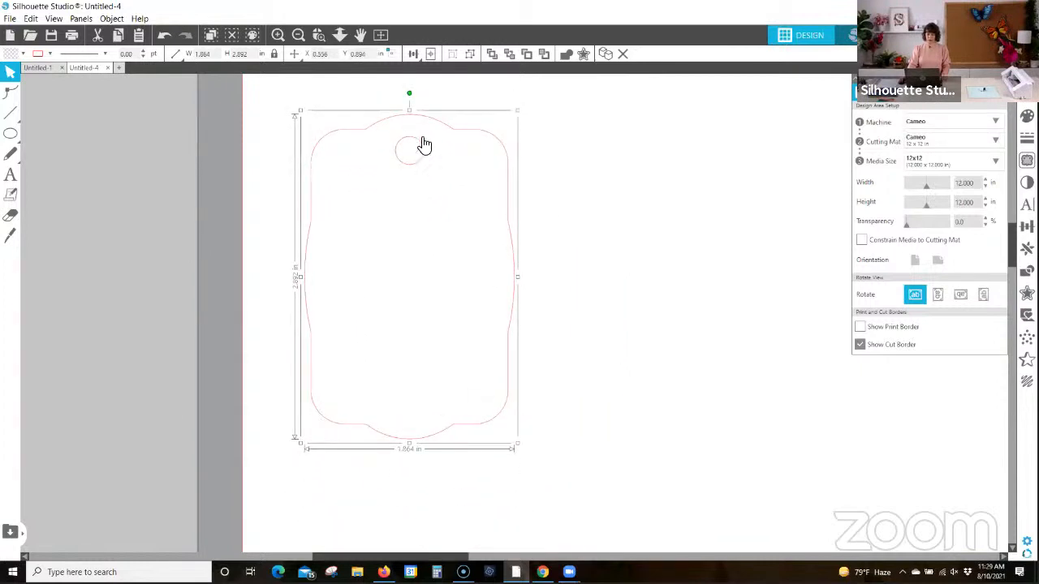
Step: Duplicate the grouped tag and place the copy directly beside the original on its right
click(605, 53)
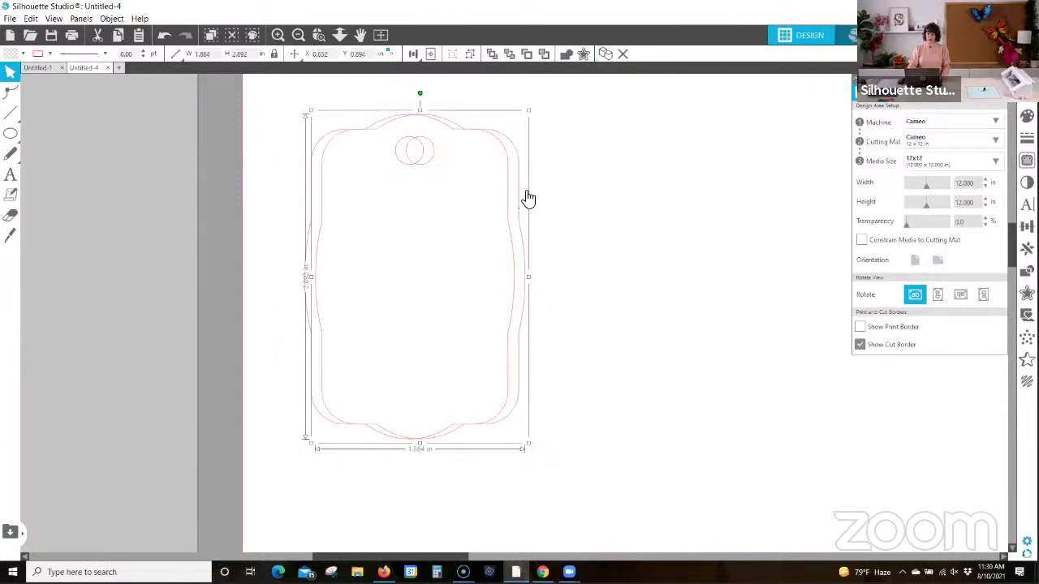
drag(524, 200, 716, 195)
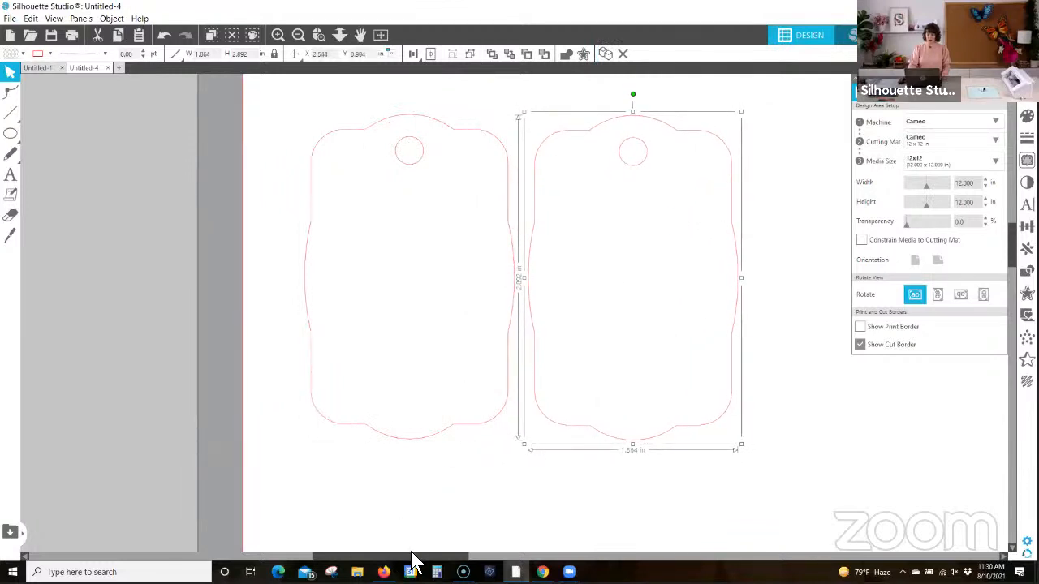
drag(408, 558, 452, 549)
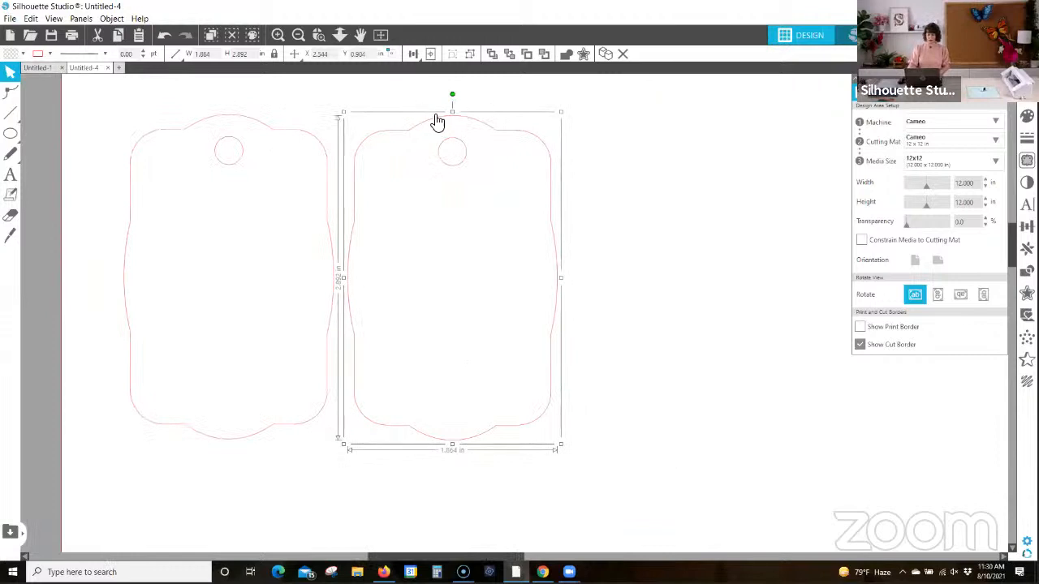
Step: Ungroup the copied tag and turn its outline and hole circle into a compound path
click(470, 51)
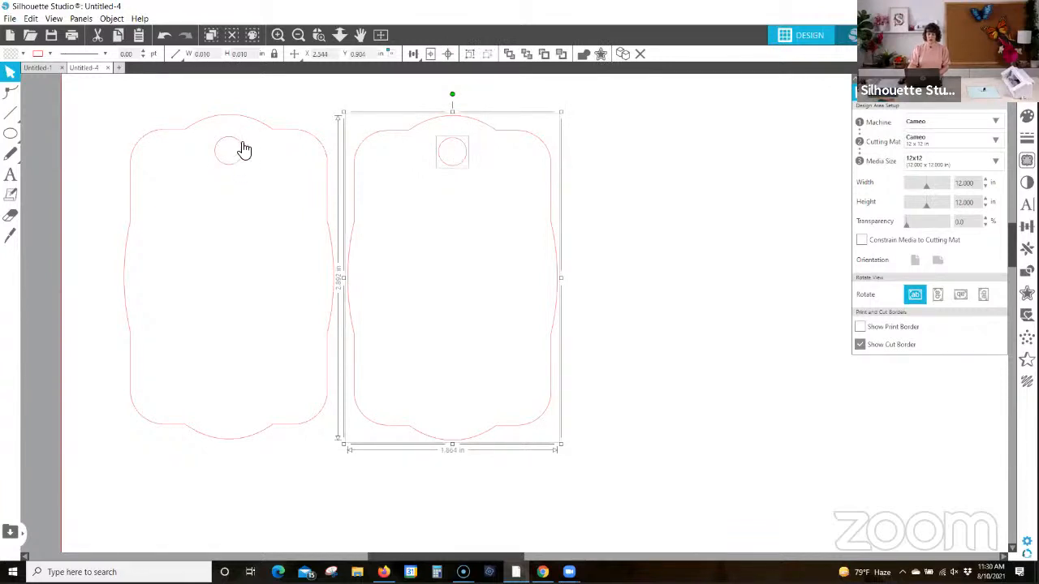
right_click(478, 122)
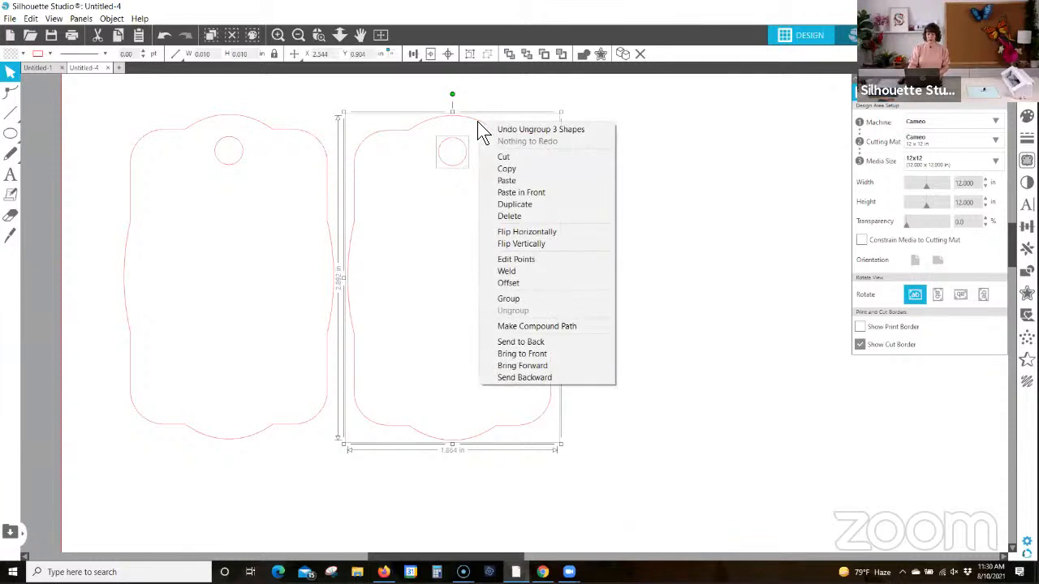
click(508, 324)
click(591, 169)
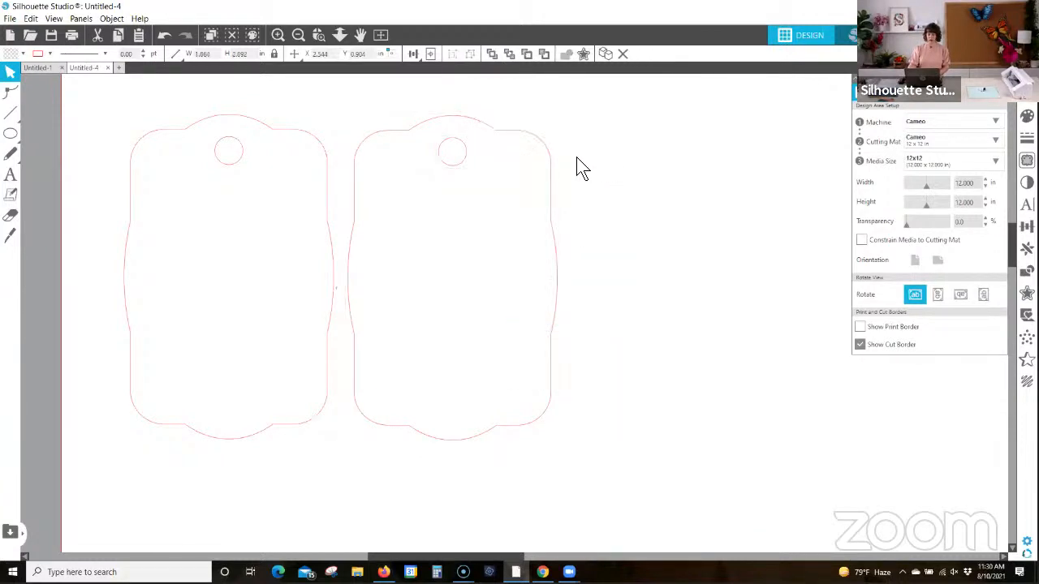
Step: Move both tags slightly up and to the right, leaving a wider gap between them
drag(197, 110, 475, 228)
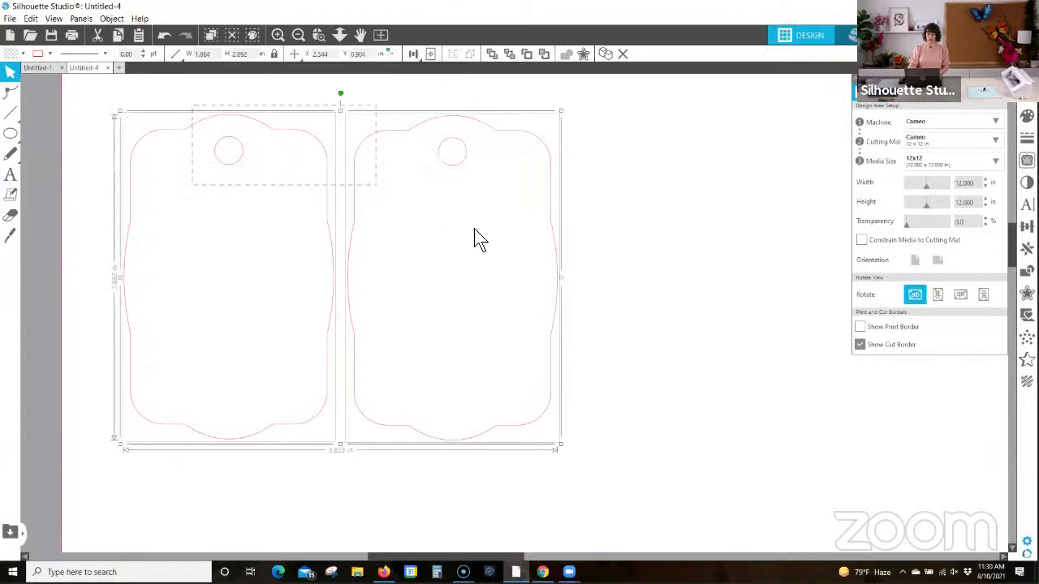
click(606, 212)
drag(555, 233, 591, 223)
mouse_move(321, 220)
mouse_down()
mouse_move(325, 262)
mouse_move(301, 204)
mouse_move(346, 206)
mouse_move(332, 209)
mouse_up()
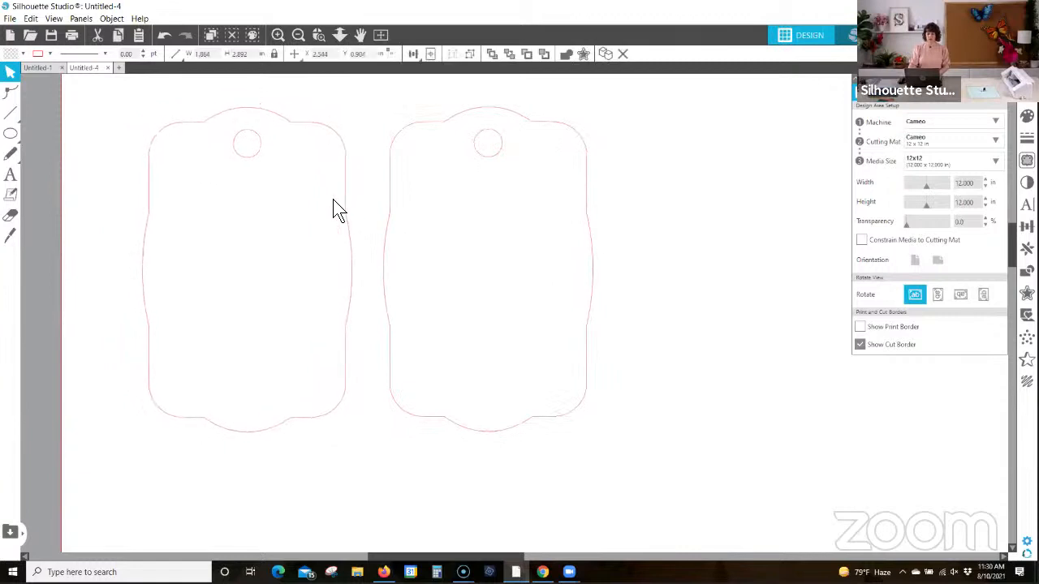
Step: Fill both the grouped tag and the compound-path tag with light pink
drag(117, 106, 630, 366)
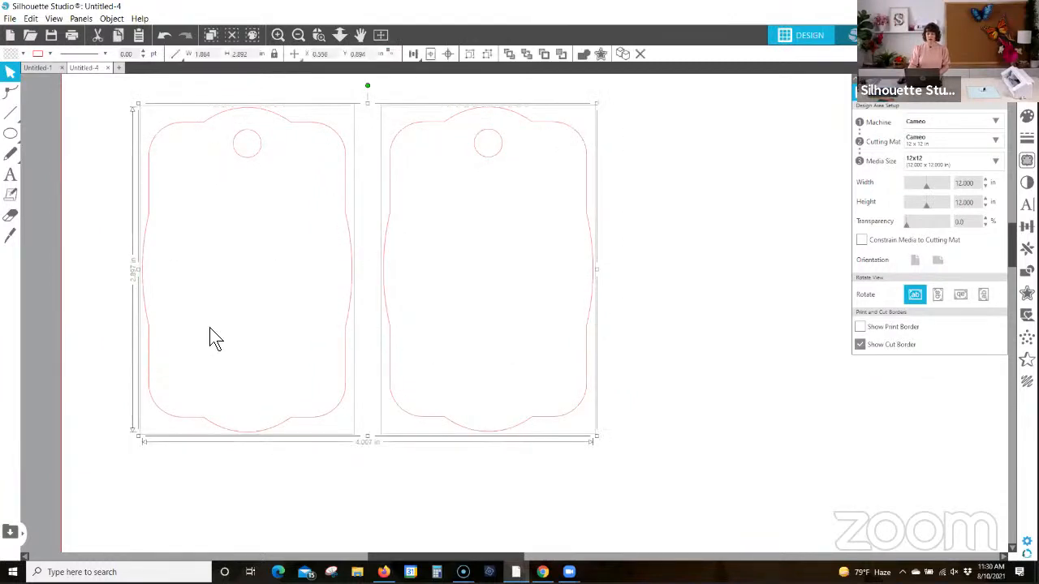
click(22, 53)
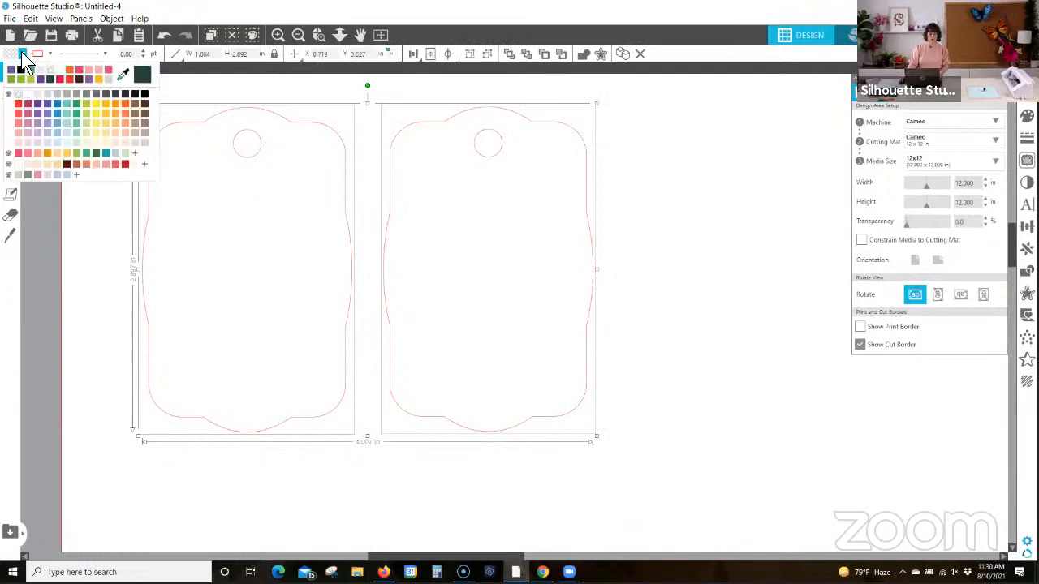
click(21, 131)
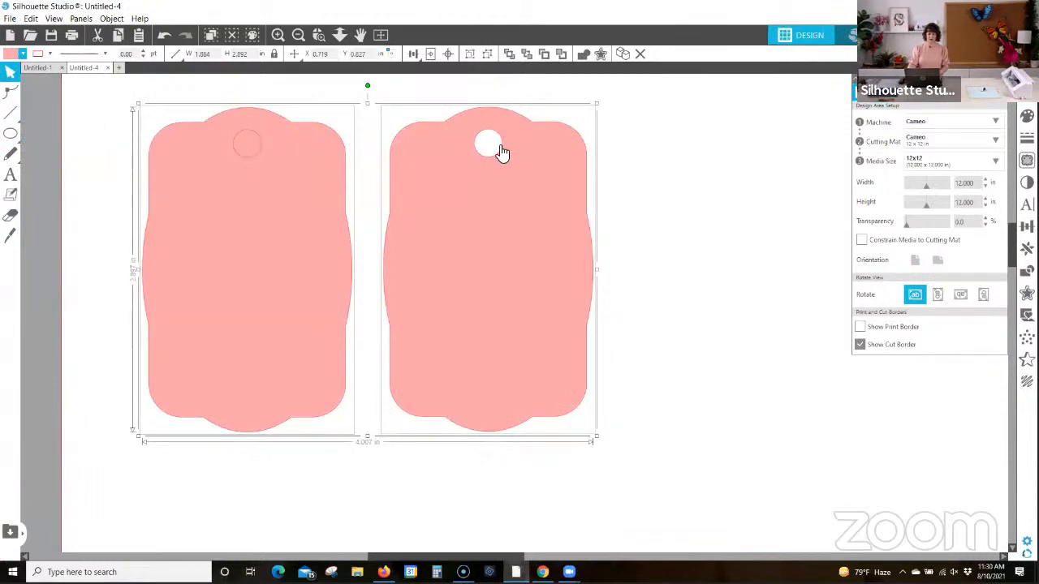
click(652, 136)
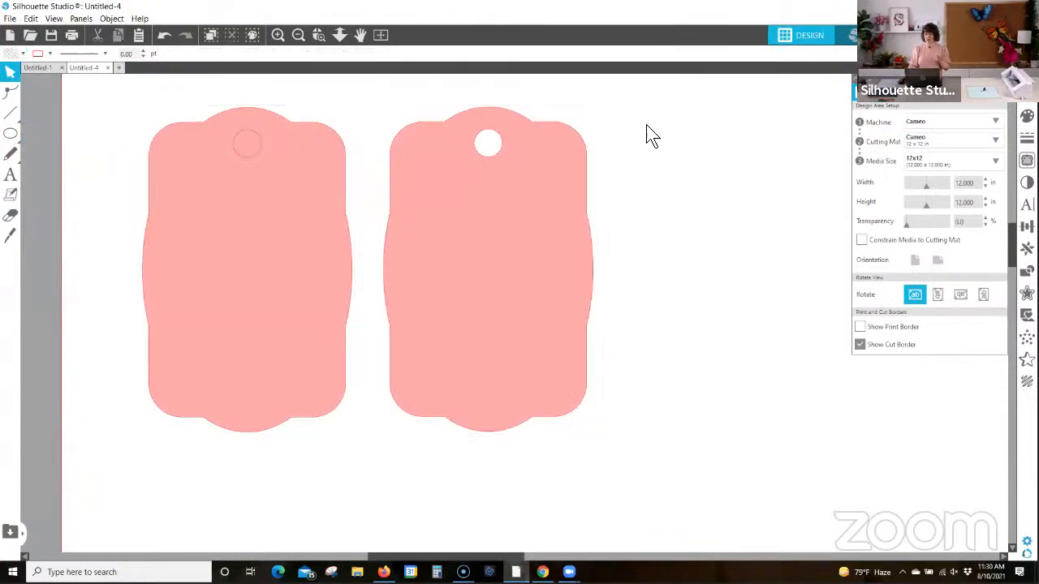
Step: Move the grouped tag slightly to the right, toward the compound-path tag
click(250, 166)
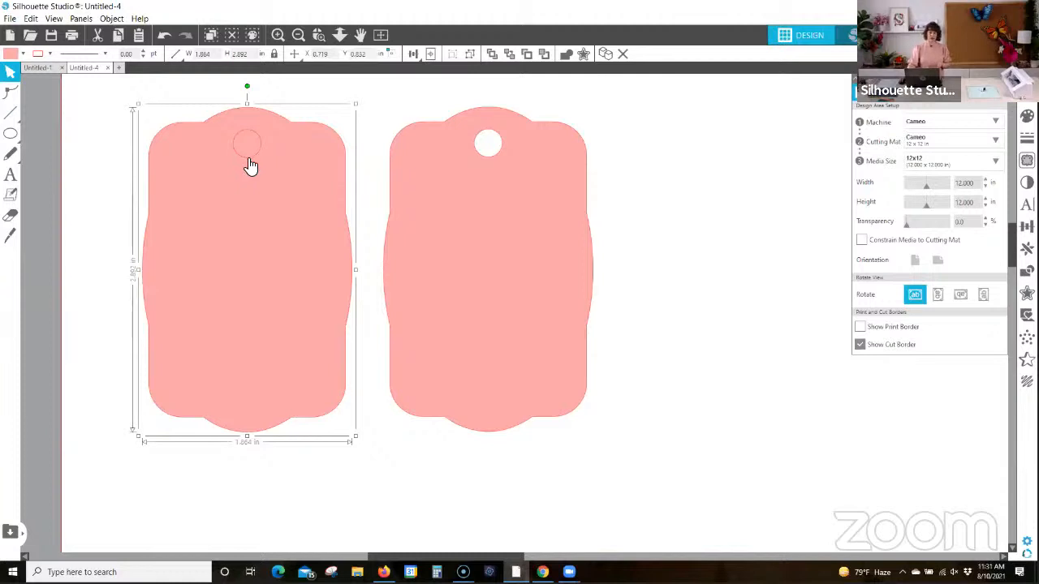
mouse_move(249, 160)
mouse_down()
mouse_move(232, 167)
mouse_move(253, 159)
mouse_up()
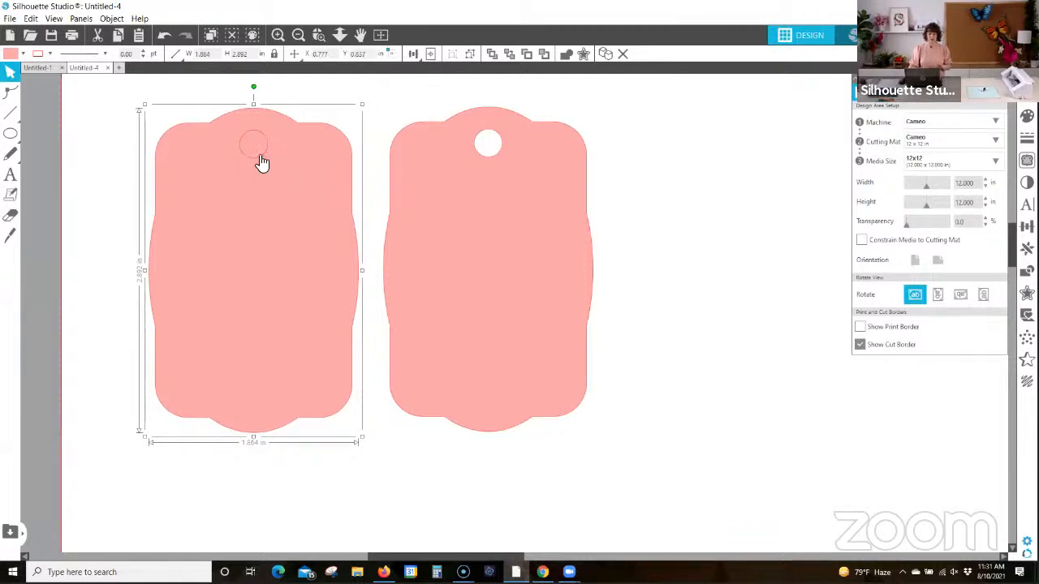
click(624, 134)
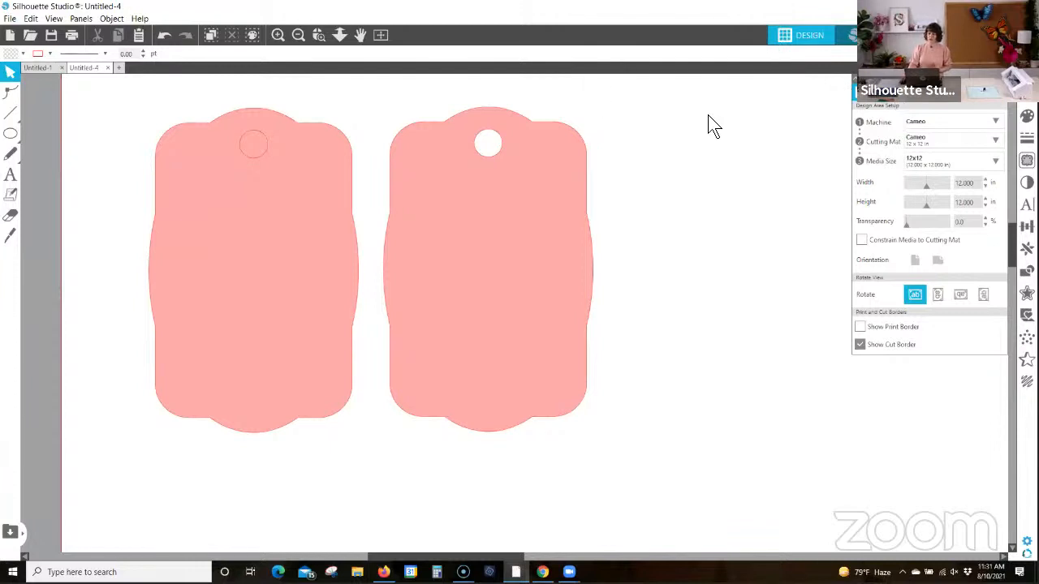
Step: Set the media size to Letter in portrait orientation and fit the whole page in view
click(934, 159)
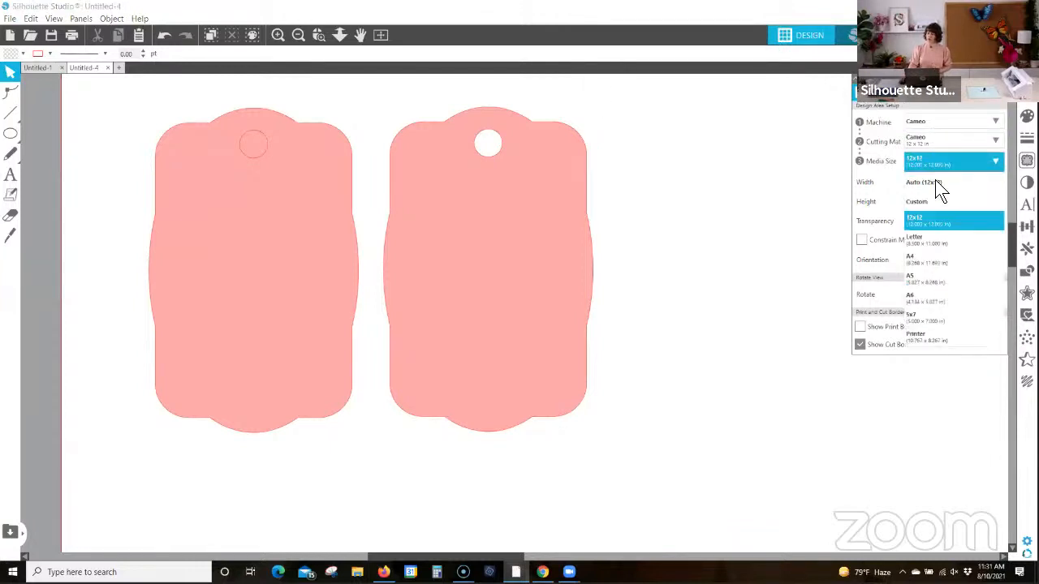
click(953, 239)
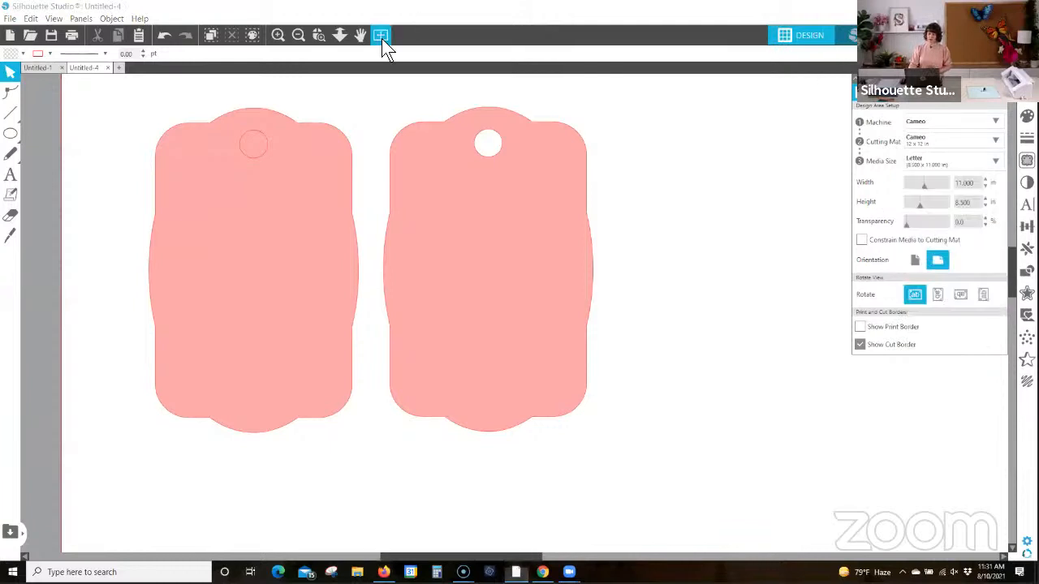
click(382, 36)
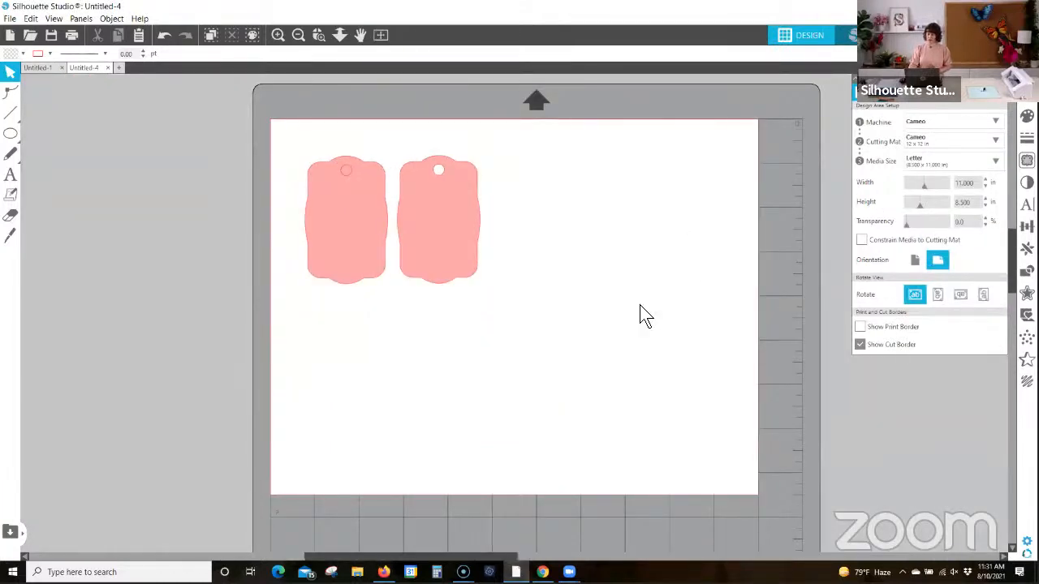
click(912, 260)
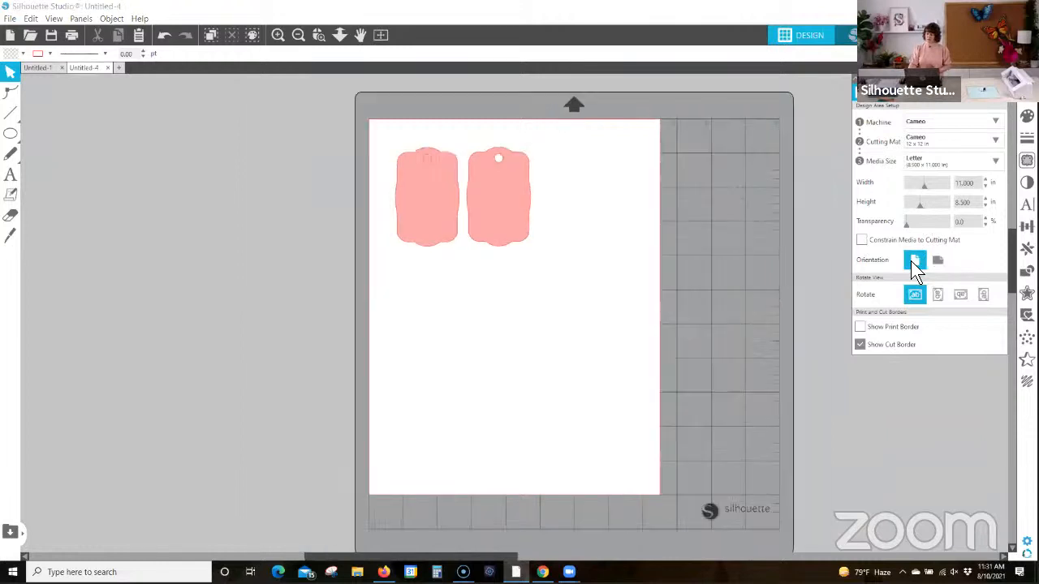
Step: Move both tags up and to the left, aligned side by side near the page's upper-left corner with a gap between them
drag(421, 193, 419, 187)
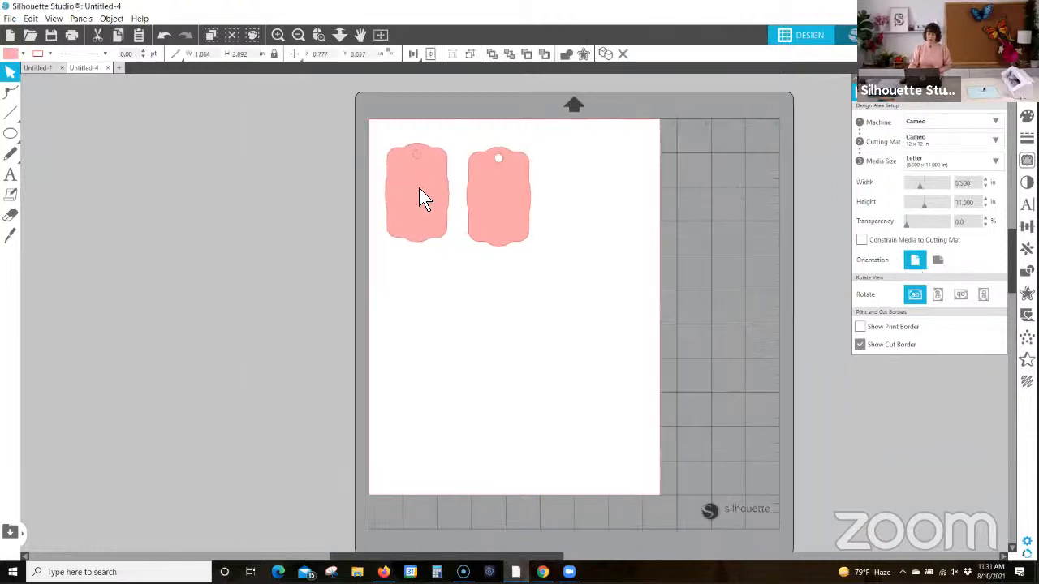
click(568, 220)
drag(511, 209, 510, 210)
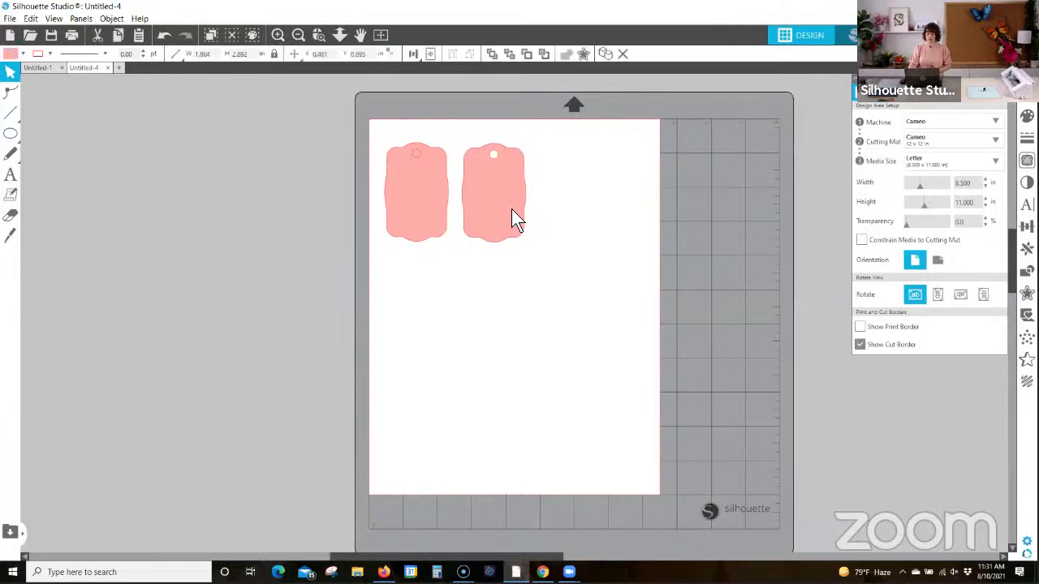
click(629, 188)
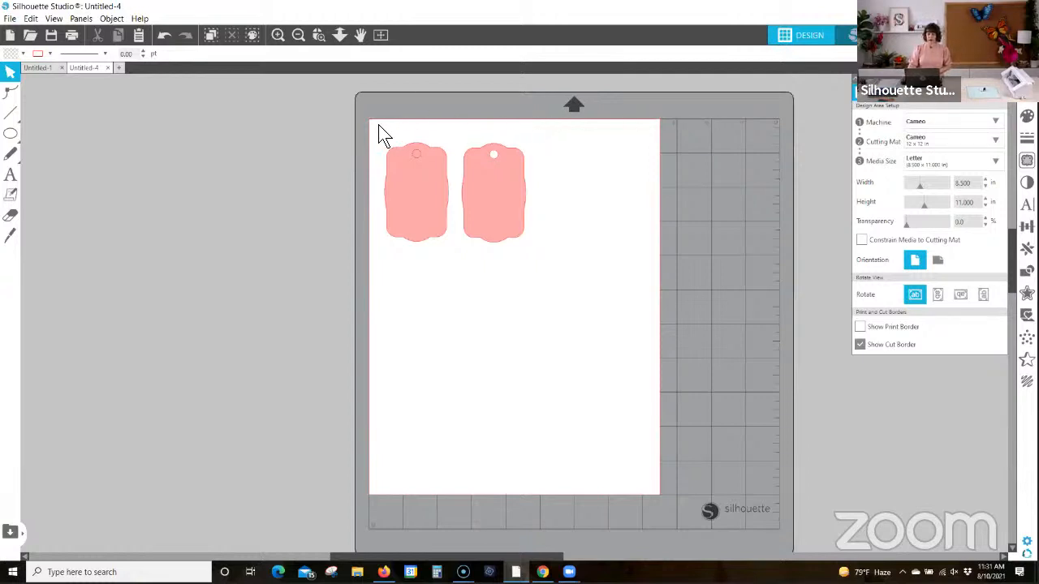
Step: Review the Save As choices for storing the project on the hard drive or in the library
click(10, 20)
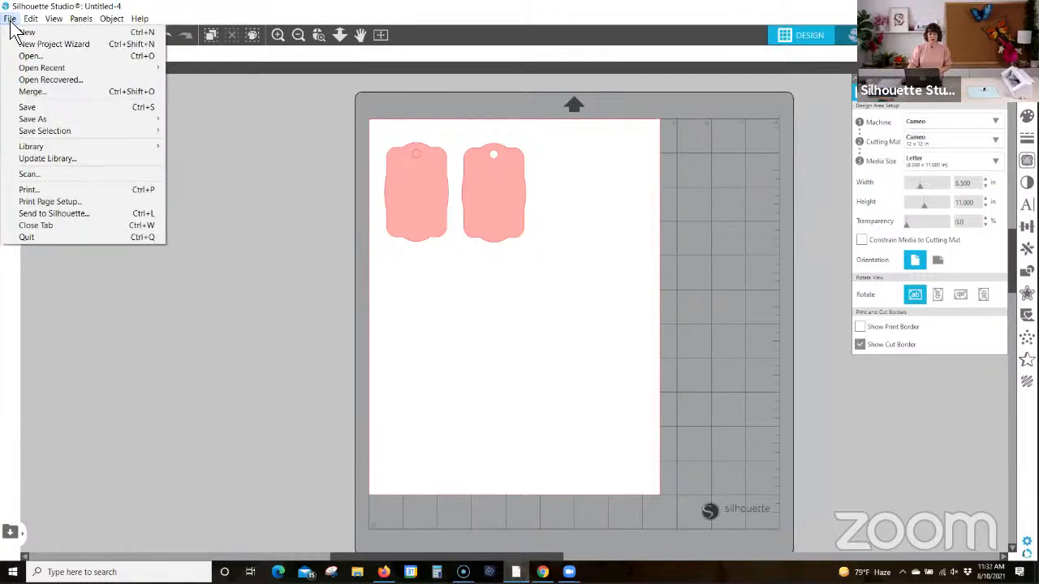
mouse_move(39, 118)
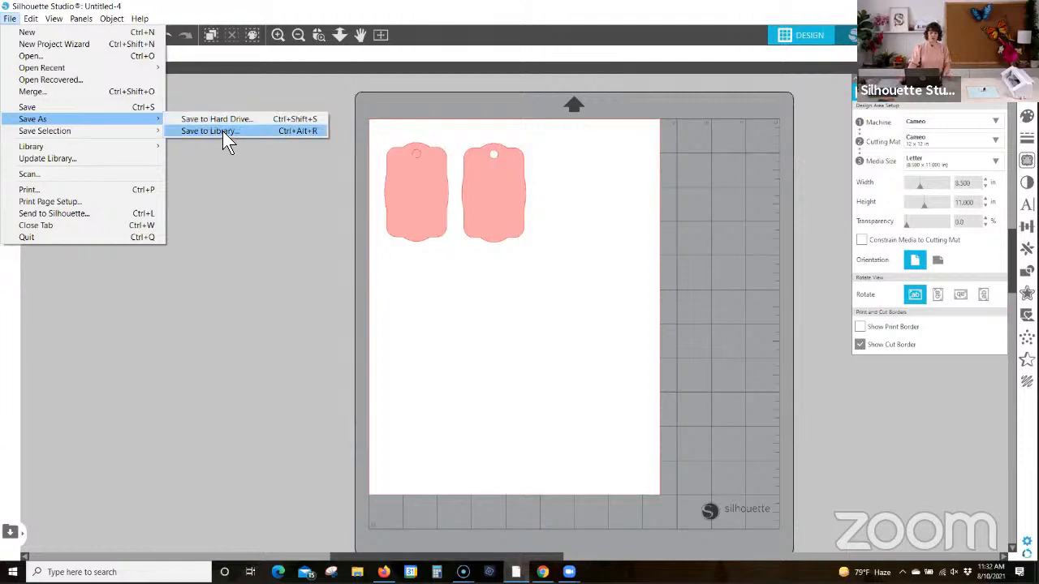
click(511, 110)
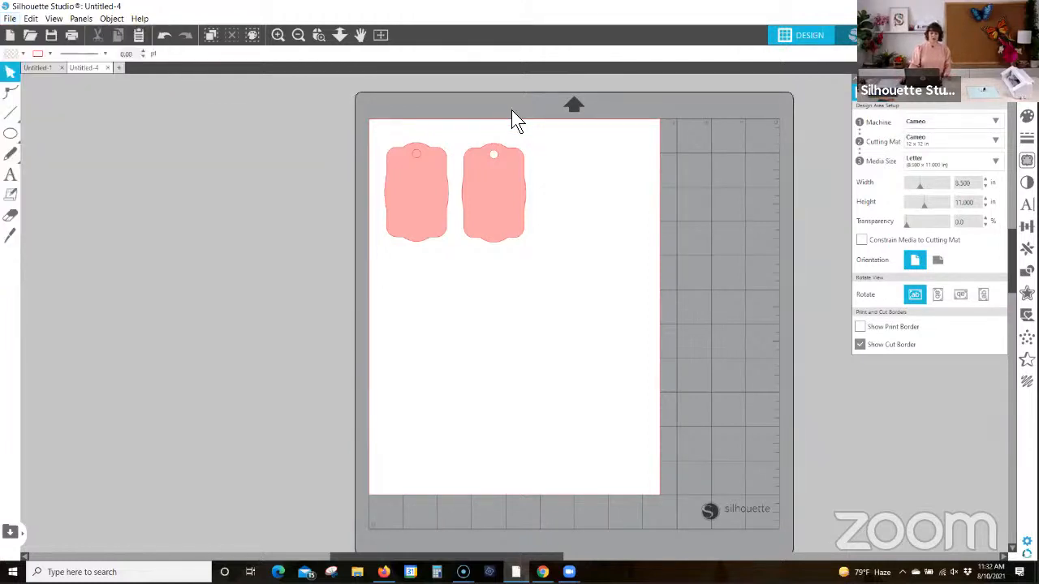
Step: Switch from the design view to the Send workspace for the tag project
click(509, 198)
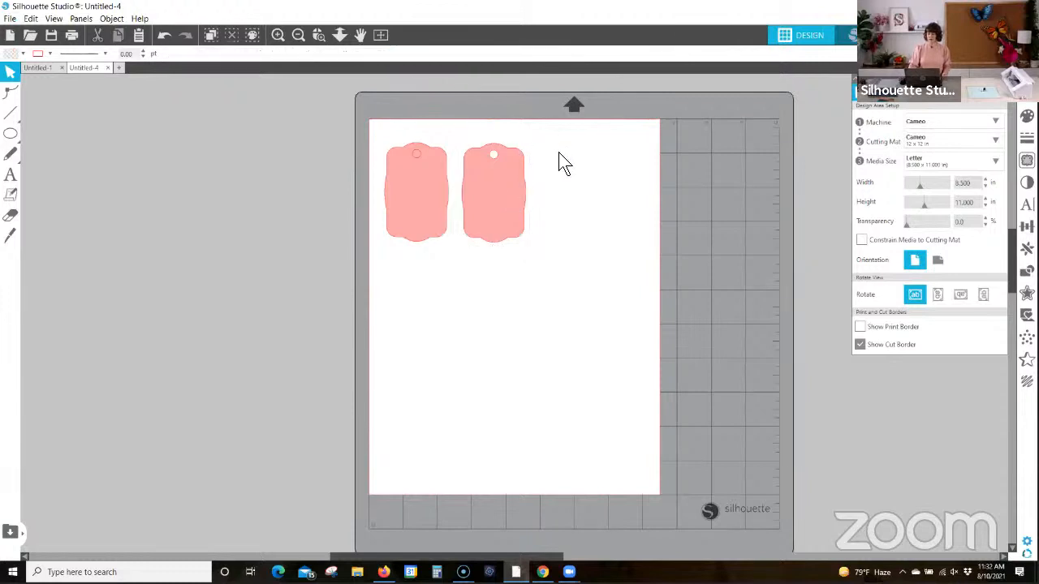
key(ctrl+F4)
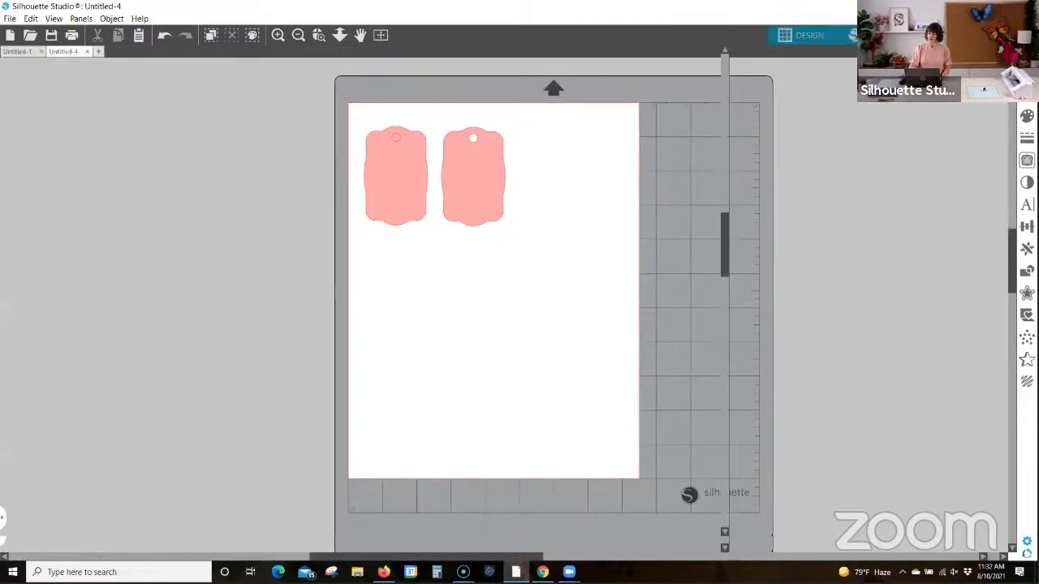
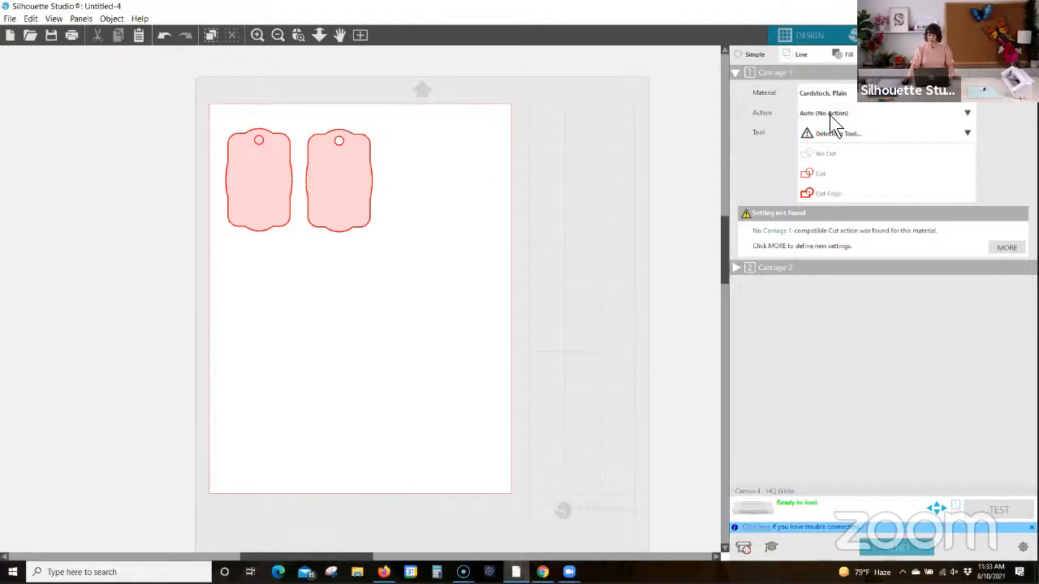
Step: Open the list of Silhouette devices and choose the Cameo 4 - HQ White as the cutting machine
click(744, 549)
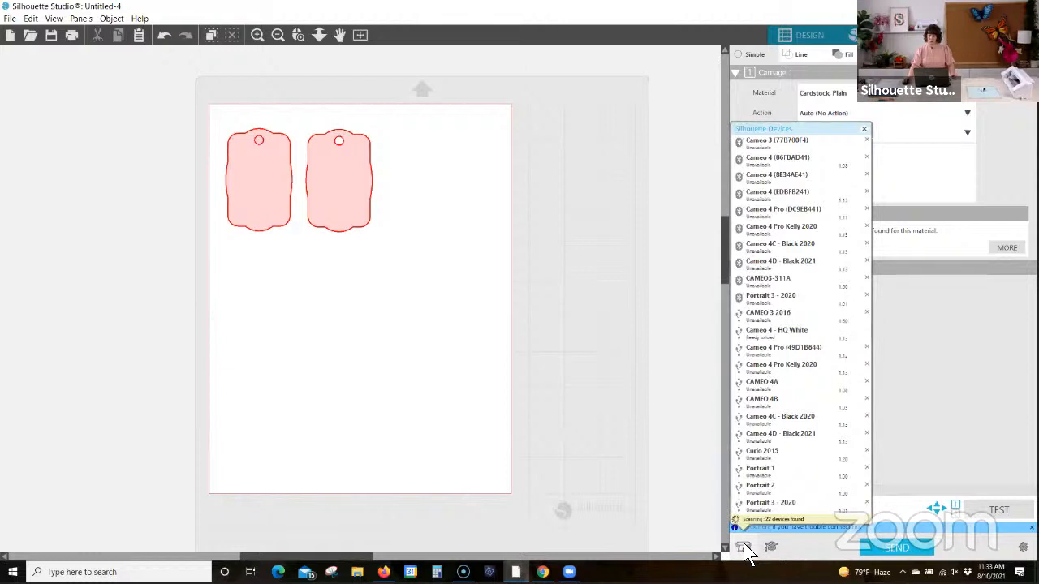
click(751, 434)
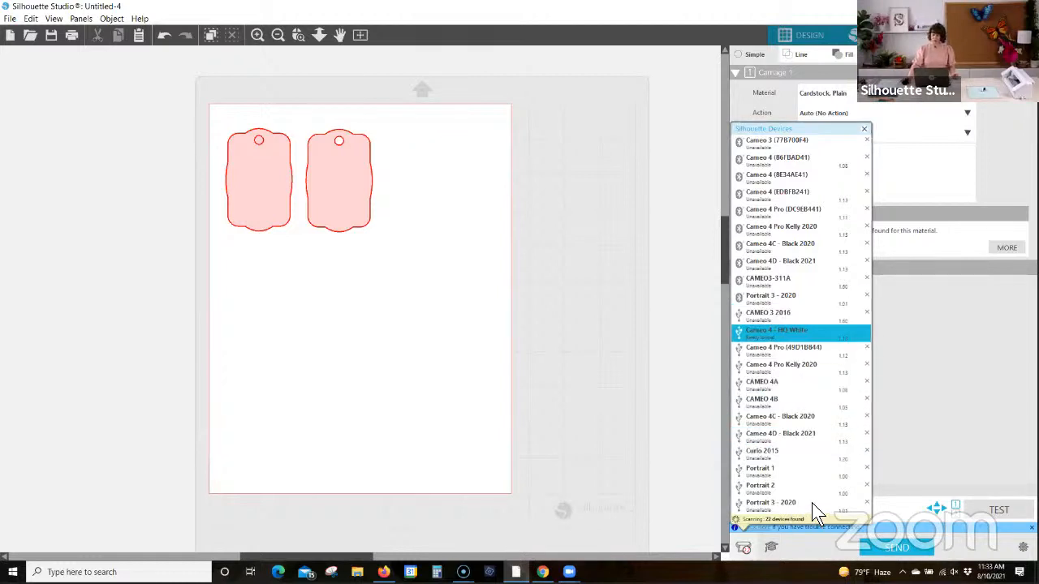
click(732, 96)
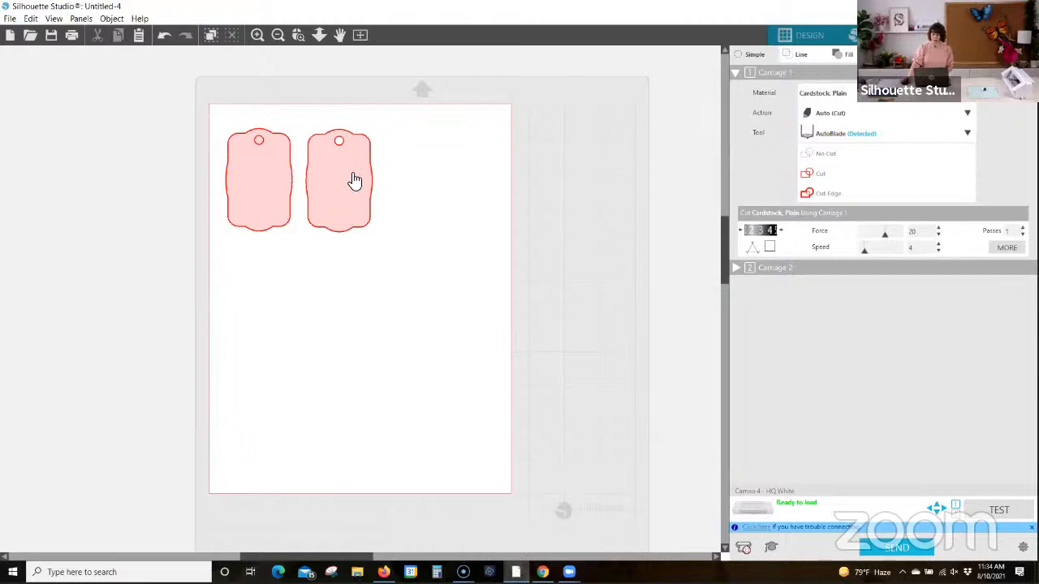
Step: Select both tags, switch them to No Cut, and set them back to Cut
click(272, 190)
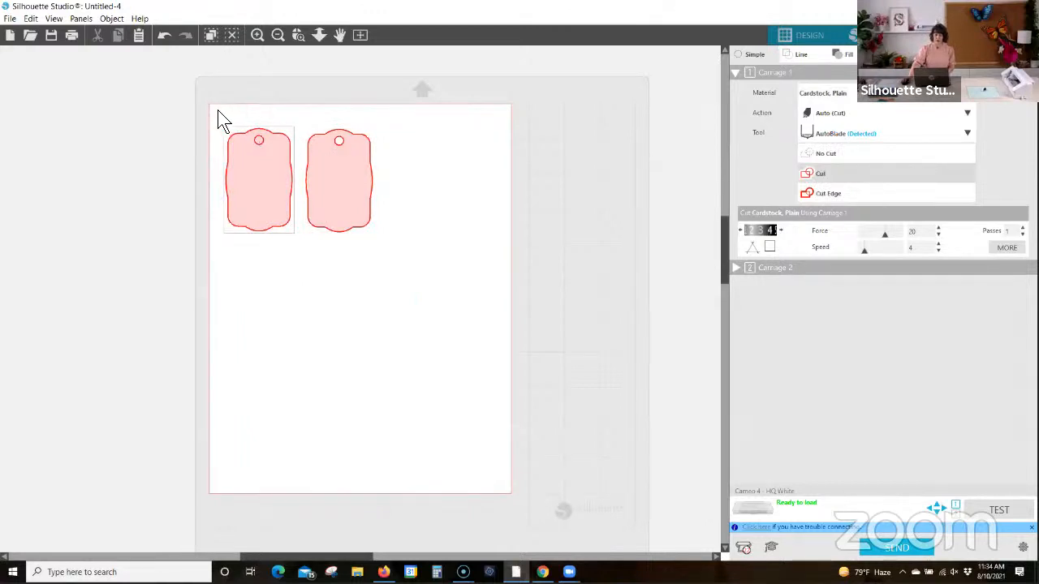
drag(204, 110, 424, 269)
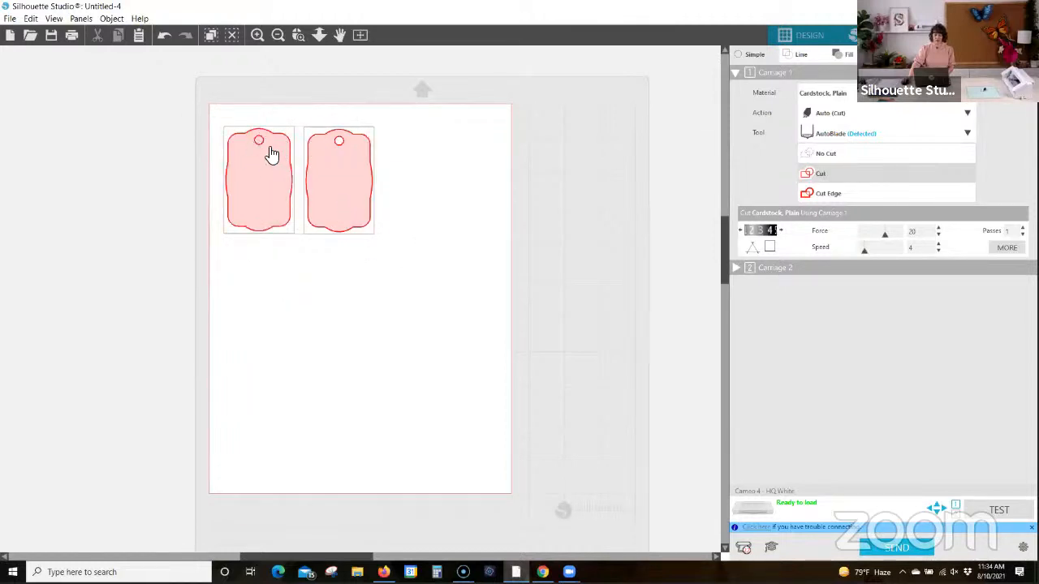
click(823, 153)
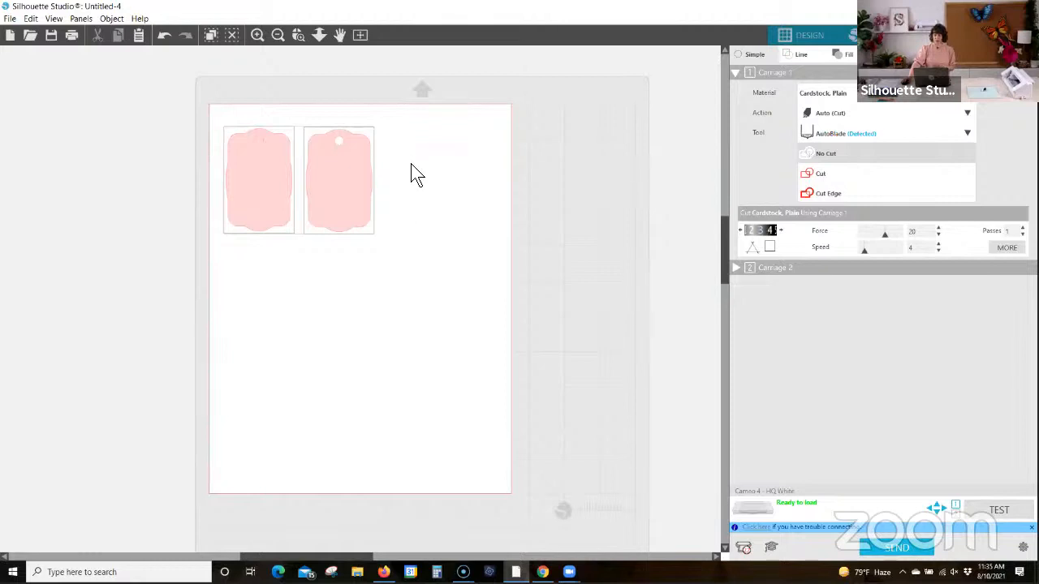
click(815, 174)
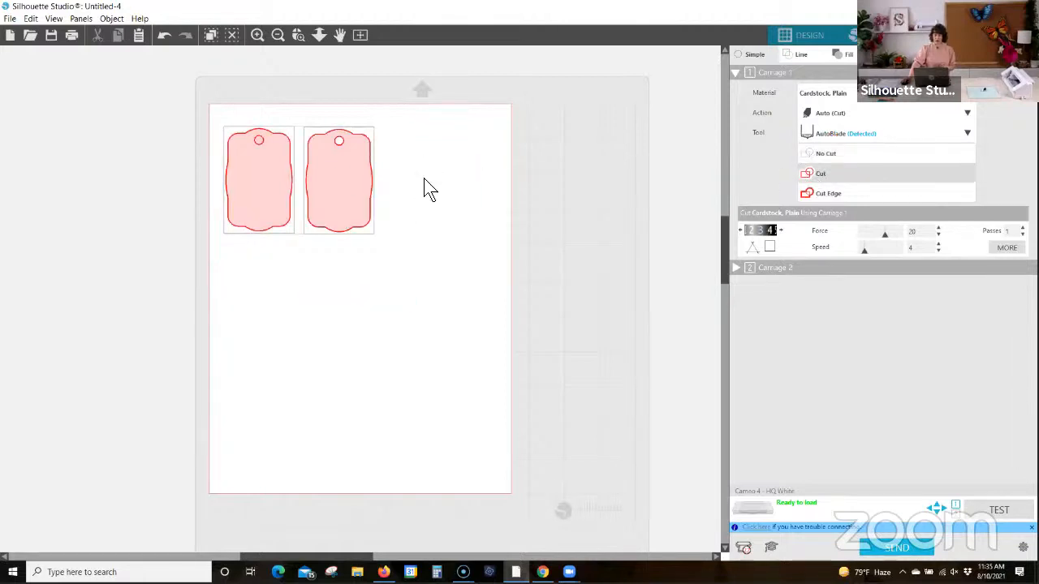
Step: Set both tags to Cut Edge and zoom in on them to compare their punched holes
click(813, 194)
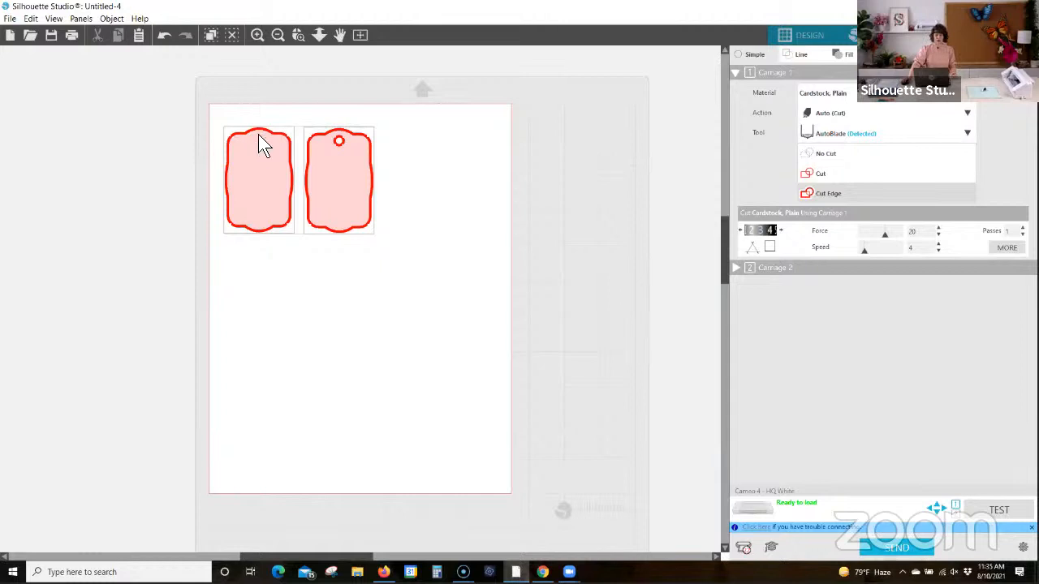
click(298, 35)
drag(198, 110, 537, 267)
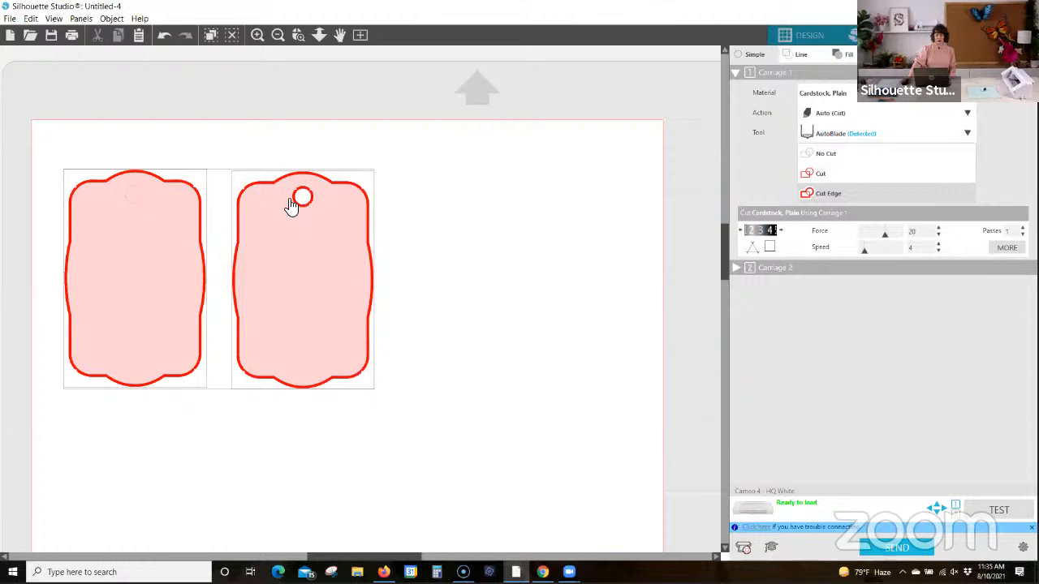
click(340, 141)
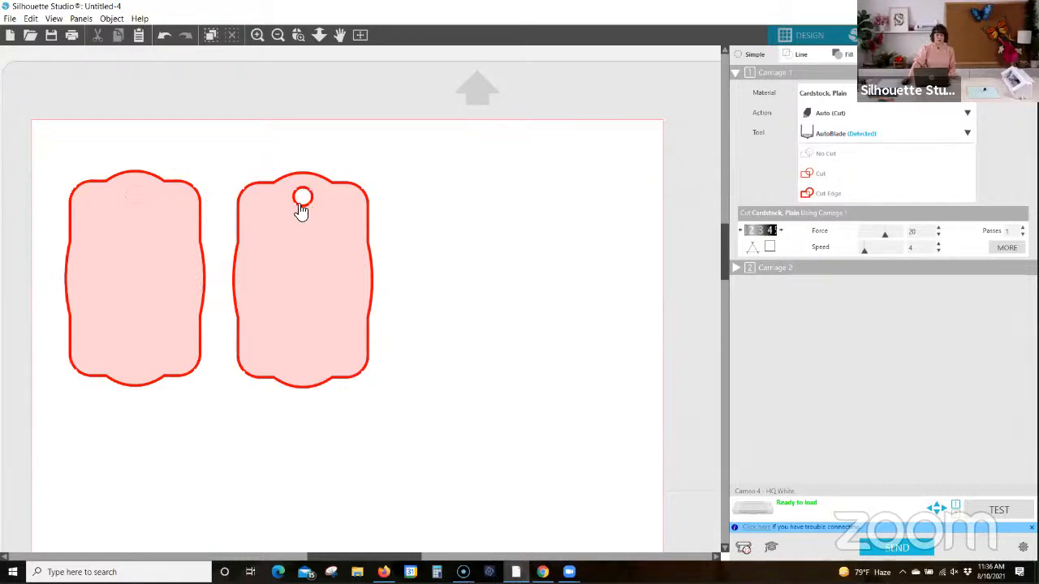
Step: Move the compound-path tag partly above the page's upper edge and return it beside the grouped tag
drag(301, 199, 301, 122)
drag(298, 125, 298, 128)
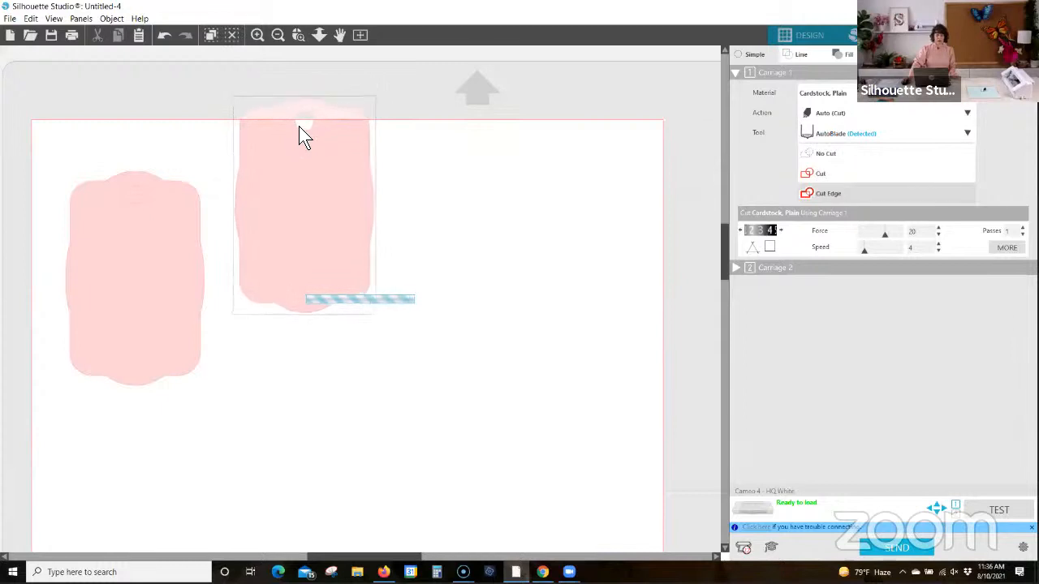
click(309, 130)
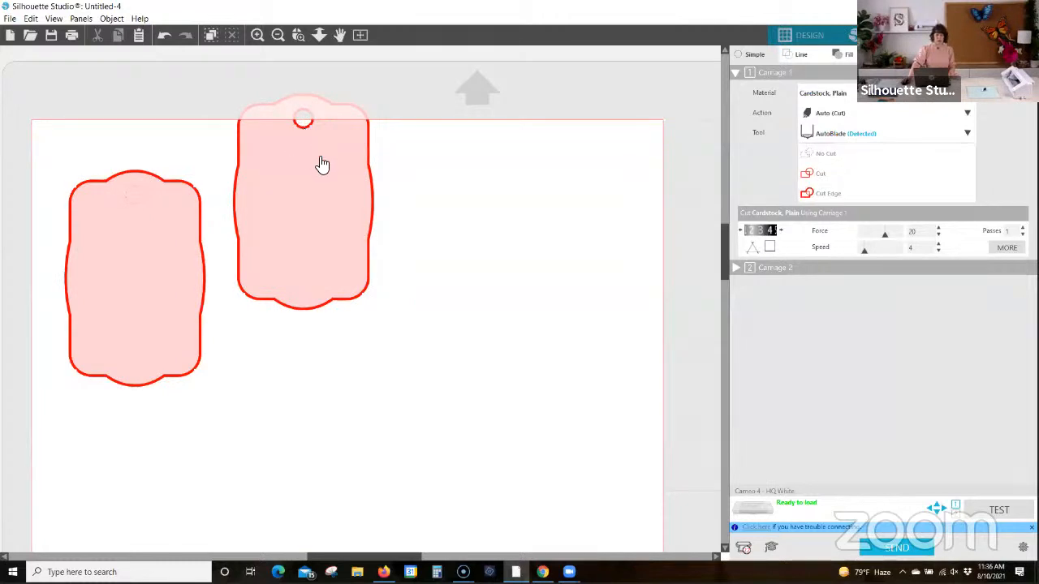
drag(322, 165, 310, 241)
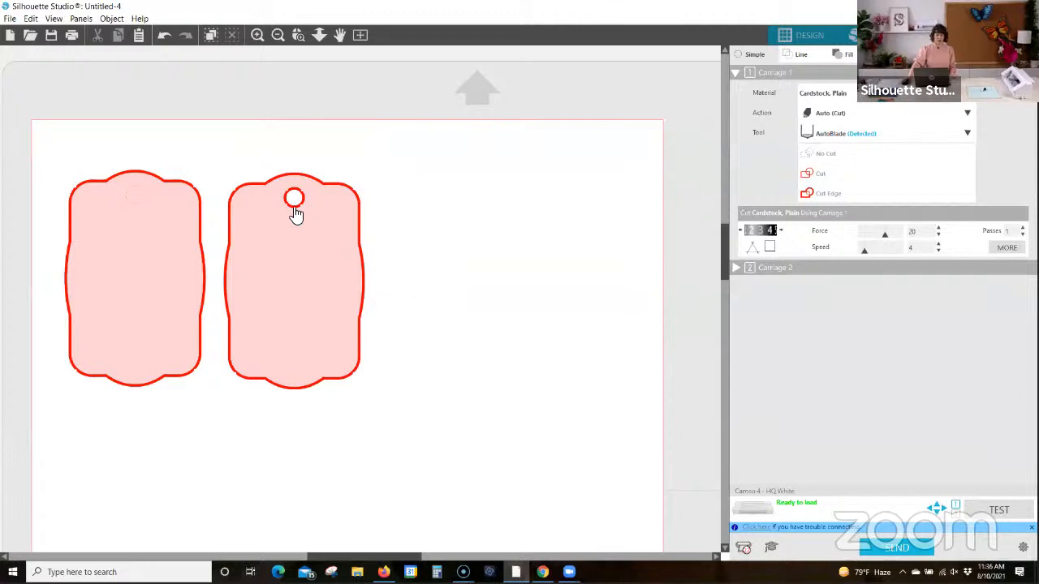
Step: Set both tags to Cut and fit the whole page in view
click(144, 204)
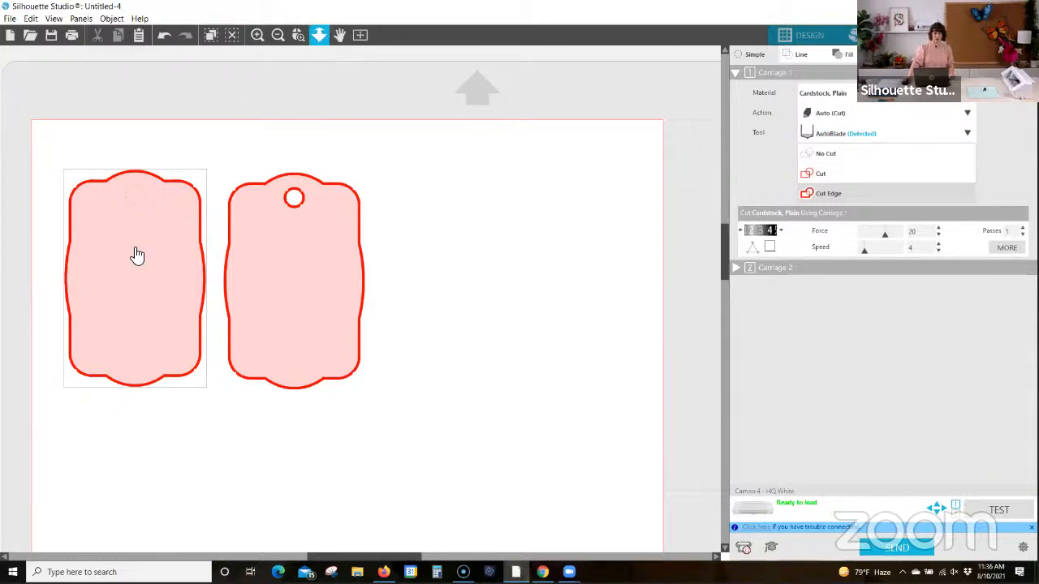
click(813, 172)
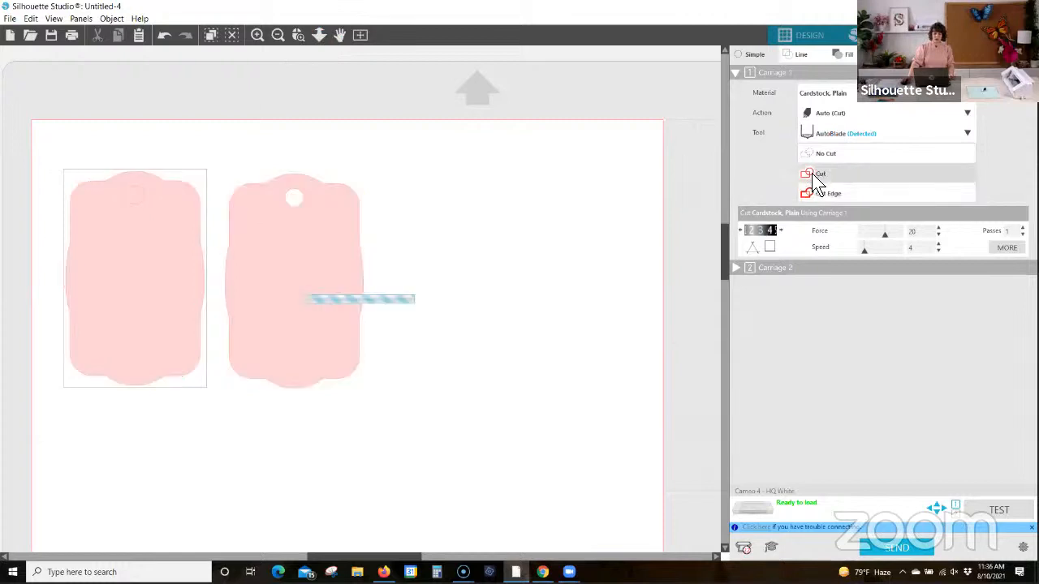
drag(74, 144, 454, 375)
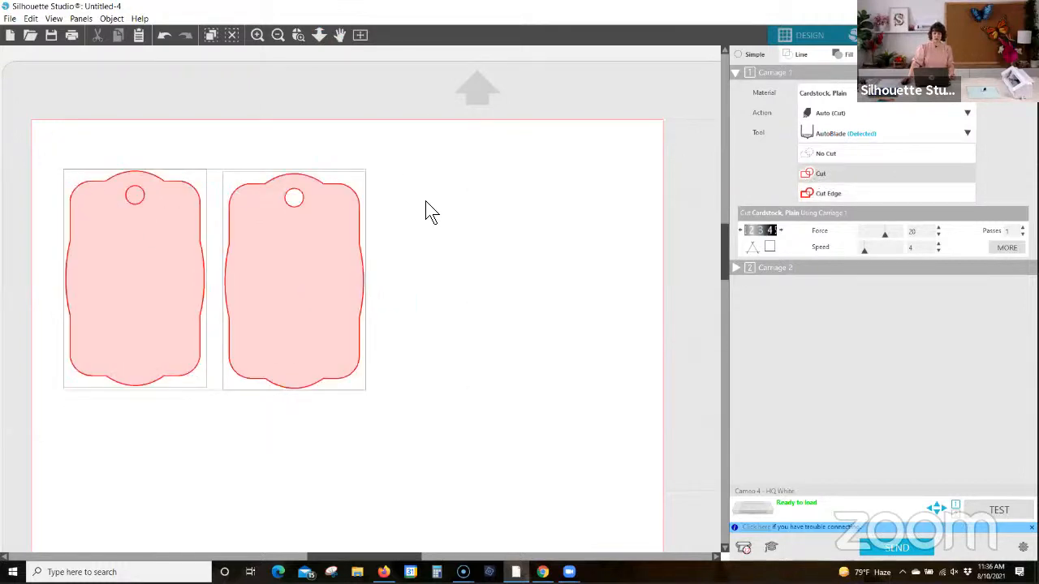
click(359, 36)
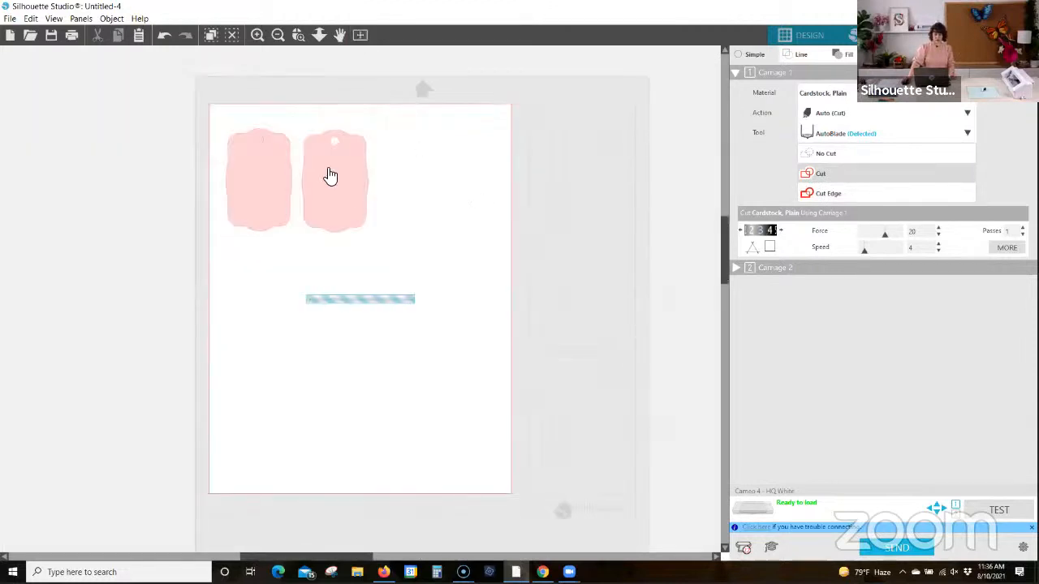
Step: Park the compound-path tag off the page, raise the grouped tag slightly, and bring the parked tag back beside it
drag(348, 174, 139, 161)
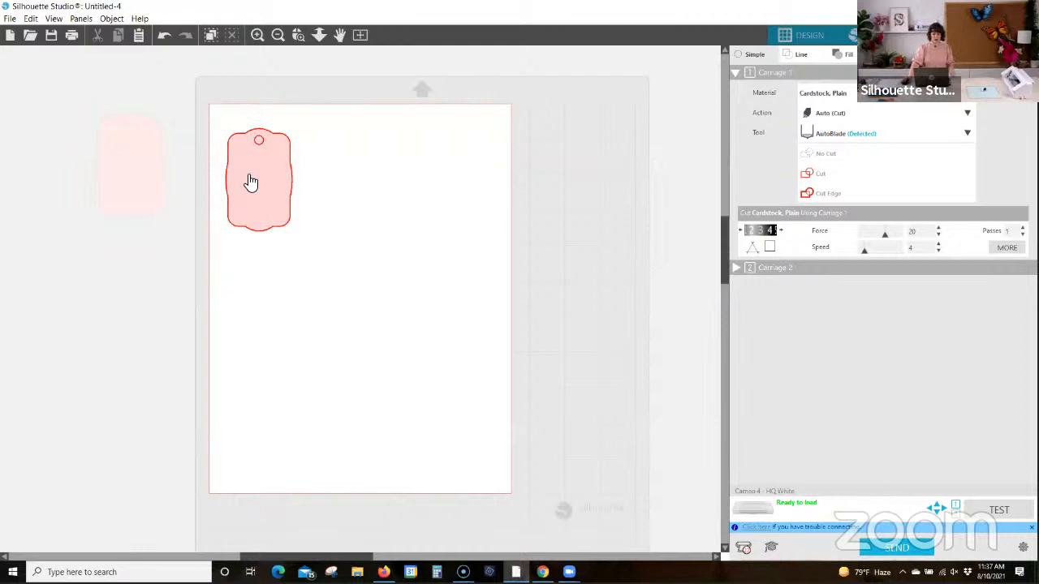
drag(248, 175, 245, 163)
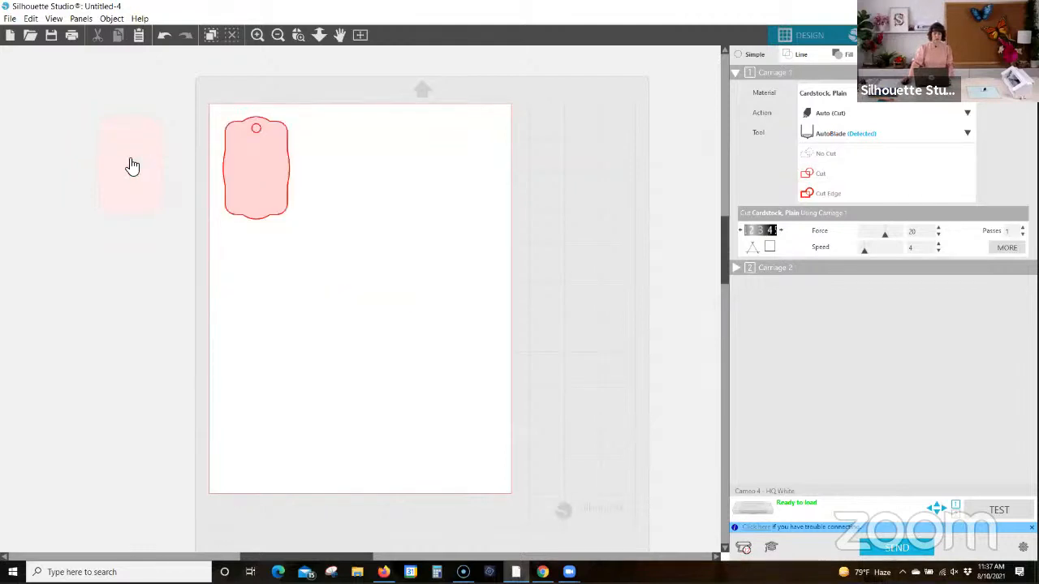
mouse_move(149, 165)
mouse_down()
mouse_move(309, 167)
mouse_move(341, 182)
mouse_move(327, 177)
mouse_up()
Step: Lower the grouped tag slightly and nudge the compound-path tag up so both sit level near the page's upper-left corner
drag(258, 170, 258, 176)
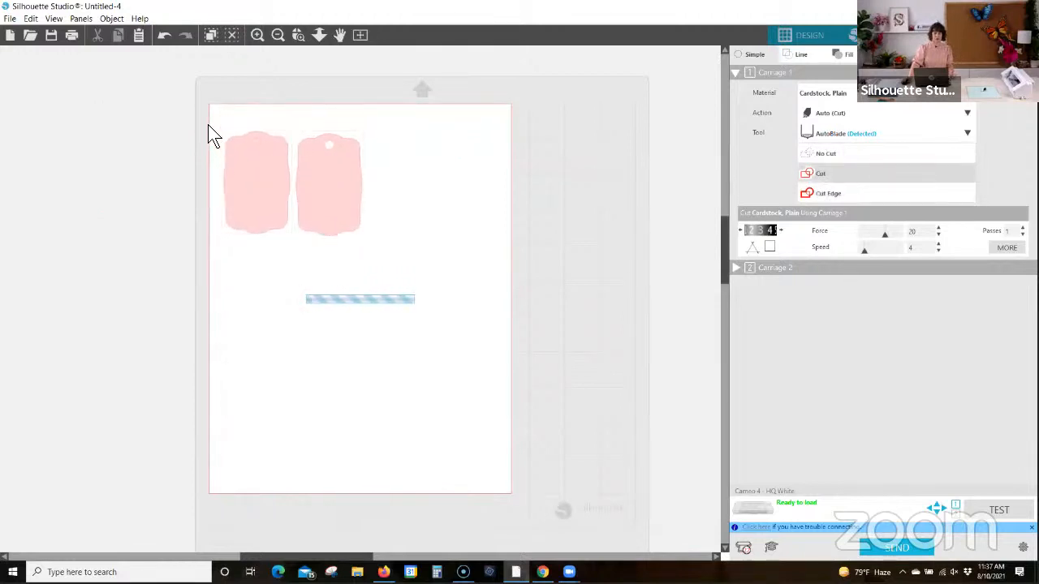
drag(206, 133, 447, 285)
click(424, 214)
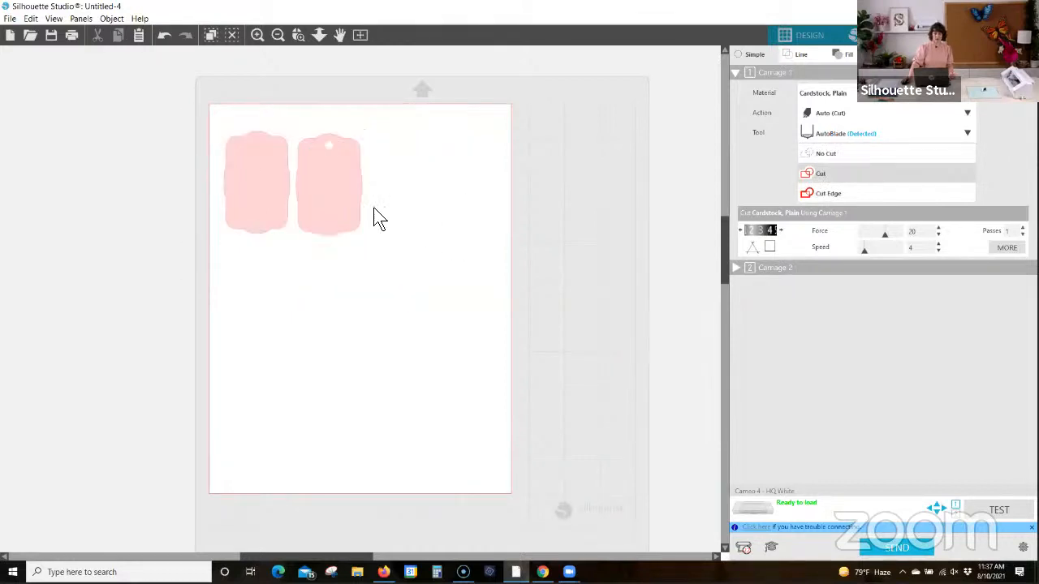
click(353, 203)
key(Up)
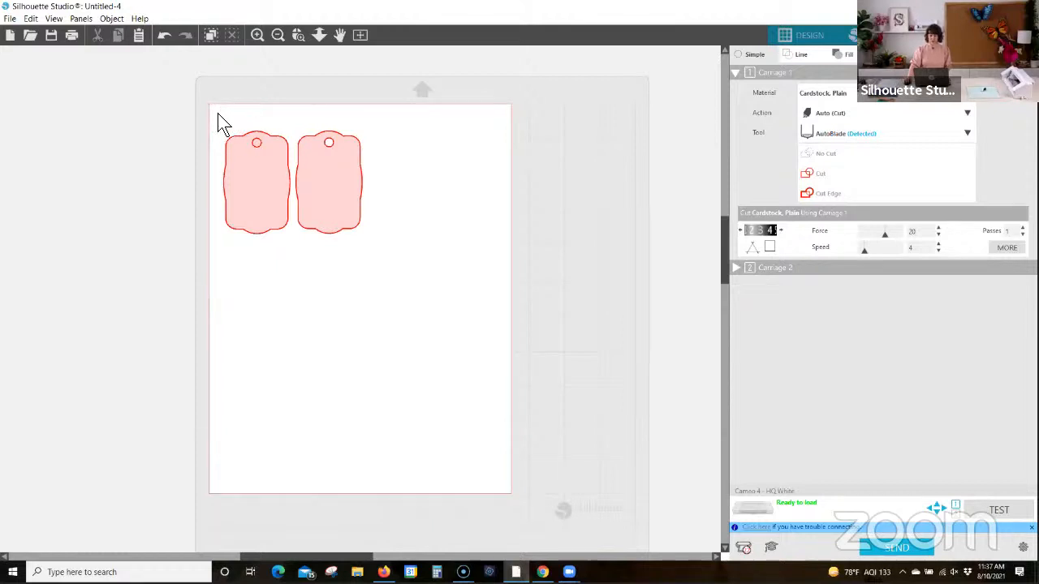
Step: Set the Carriage 1 material to Cardstock, Textured - Heavy (80lb)
click(967, 106)
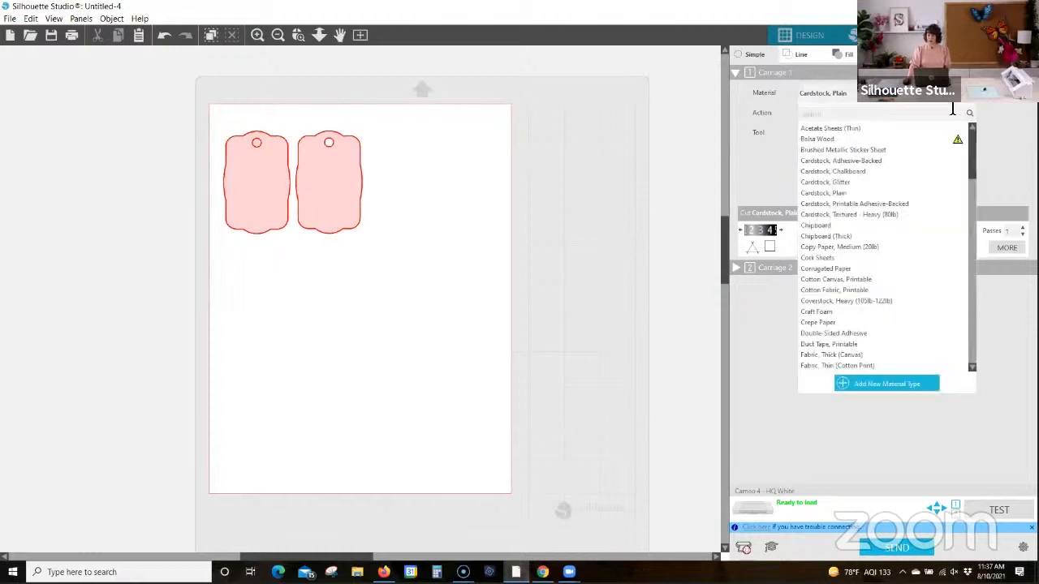
click(829, 213)
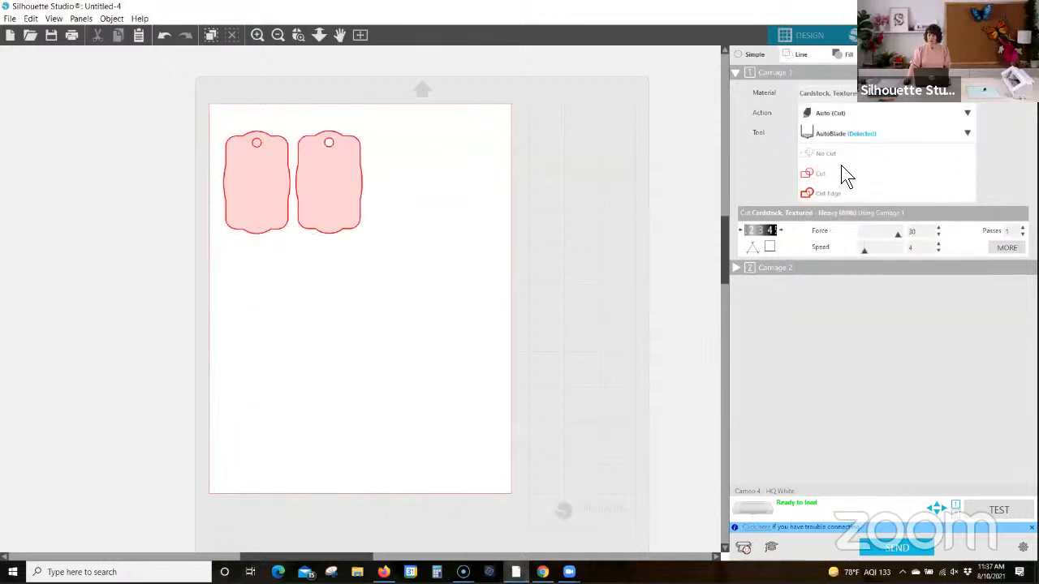